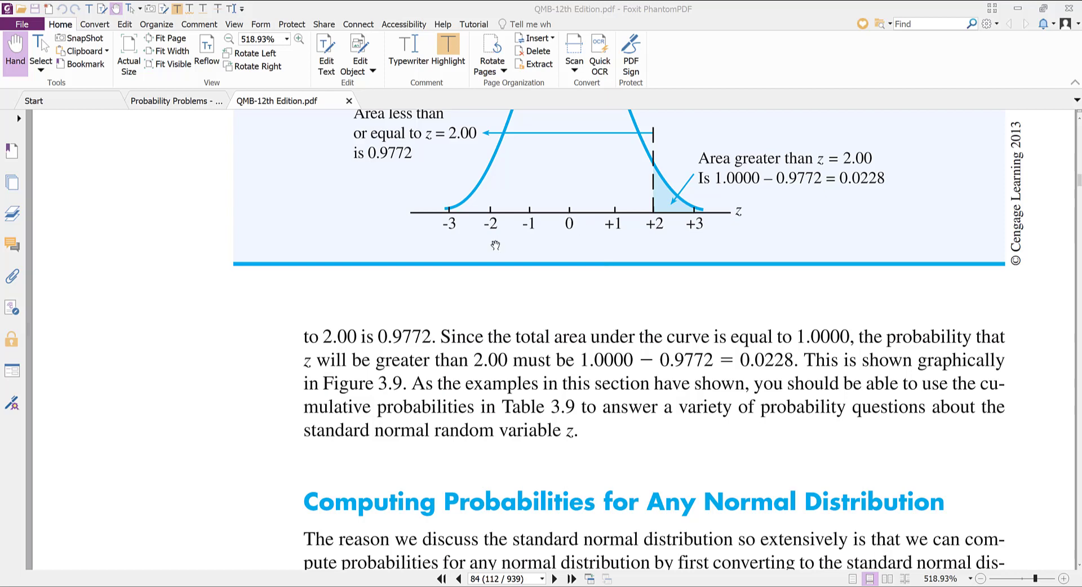
# - Close QMB-12th Edition.pdf and read Problem 25's mean, standard deviation, distribution assumption and part a in the probability problems document
pyautogui.scroll(1, 492, 267)
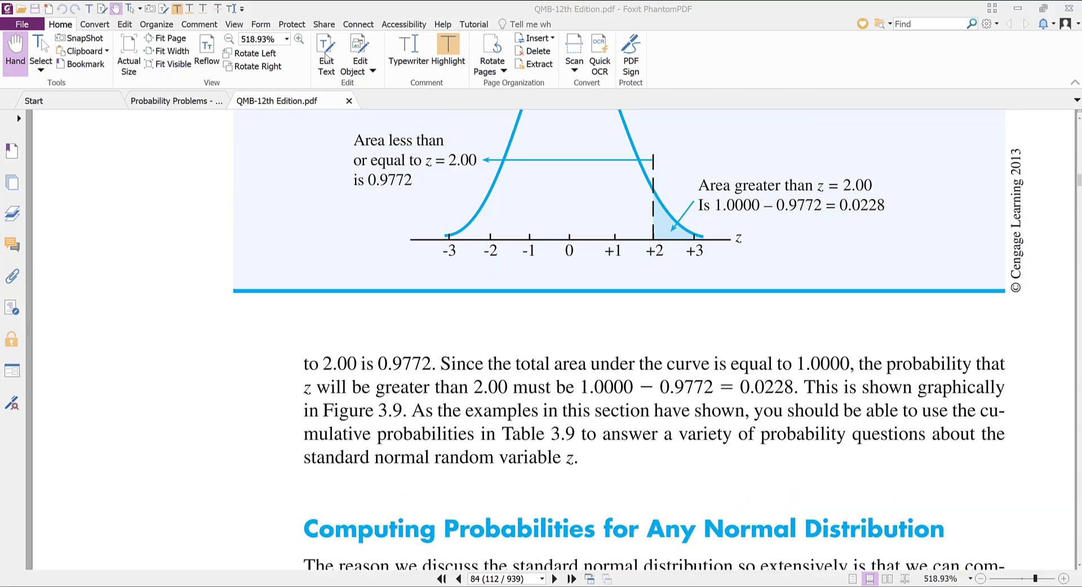
pyautogui.click(349, 100)
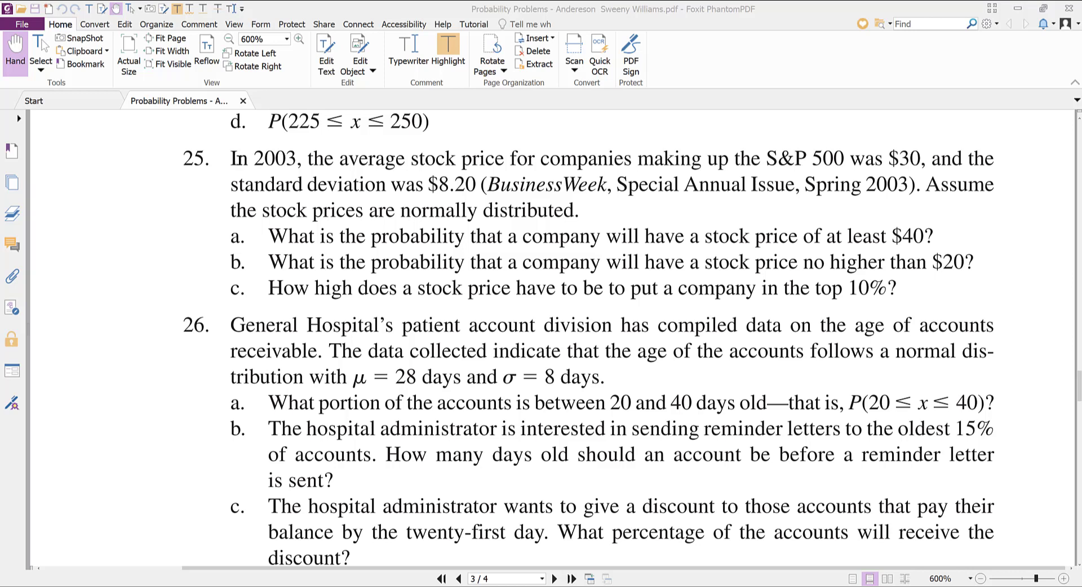
pyautogui.moveTo(243, 215); pyautogui.dragTo(498, 309)
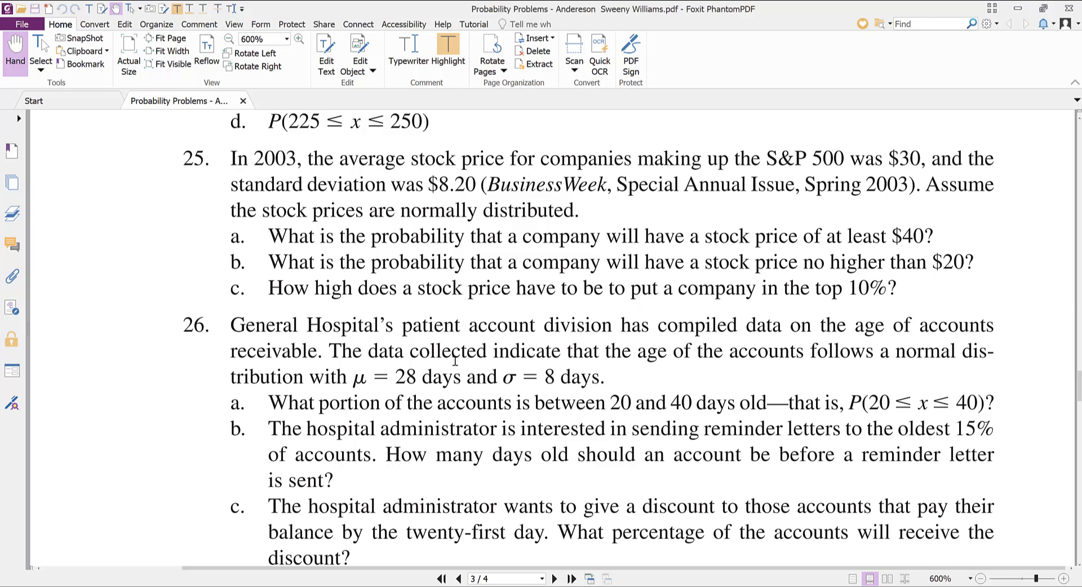
pyautogui.moveTo(422, 433); pyautogui.dragTo(419, 433)
pyautogui.click(546, 220)
pyautogui.moveTo(890, 156); pyautogui.dragTo(930, 156)
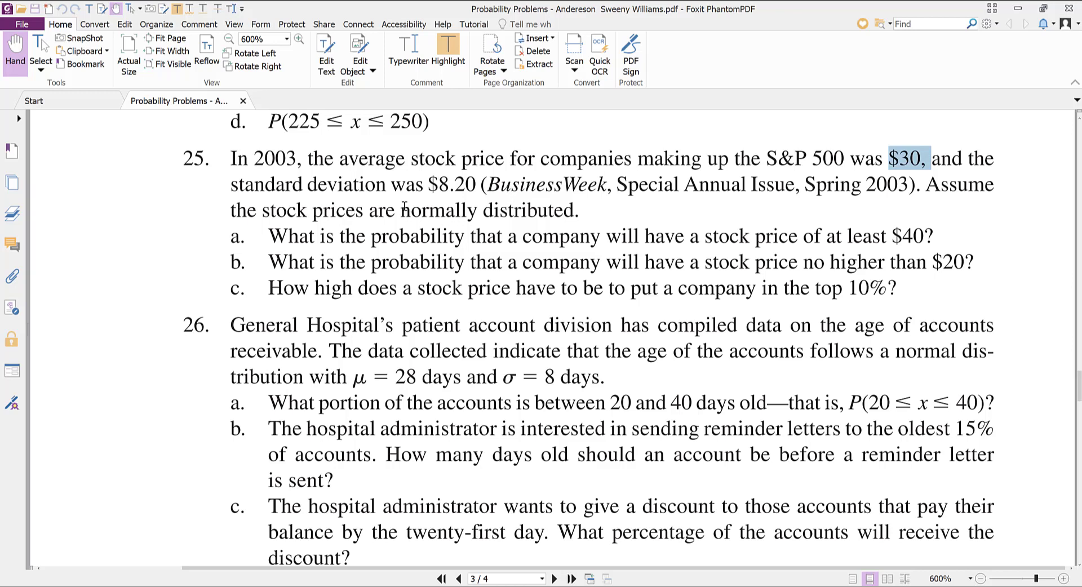
pyautogui.moveTo(405, 205); pyautogui.dragTo(582, 204)
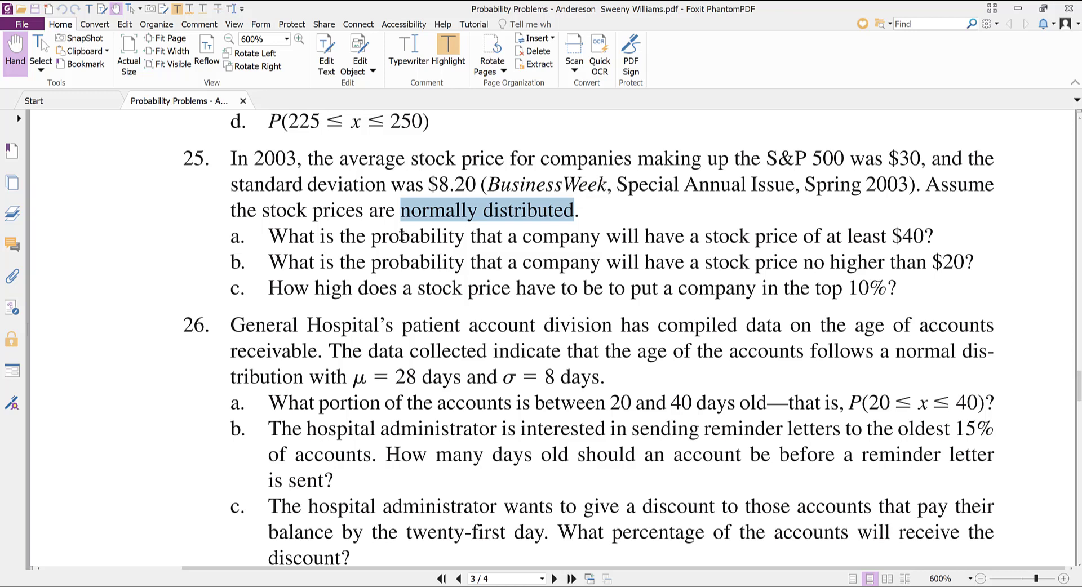
pyautogui.moveTo(616, 241); pyautogui.dragTo(937, 239)
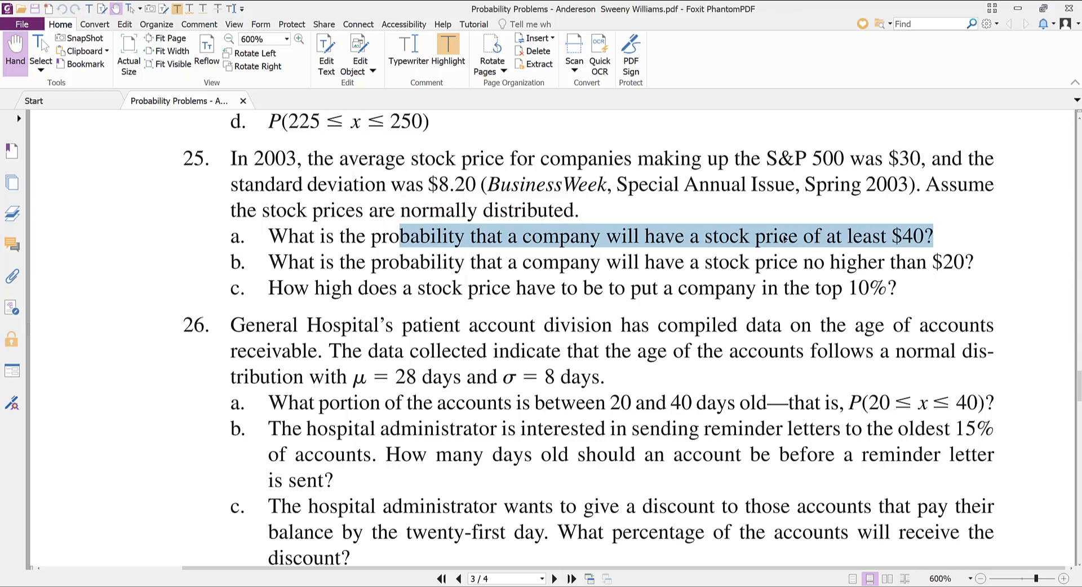
pyautogui.click(784, 239)
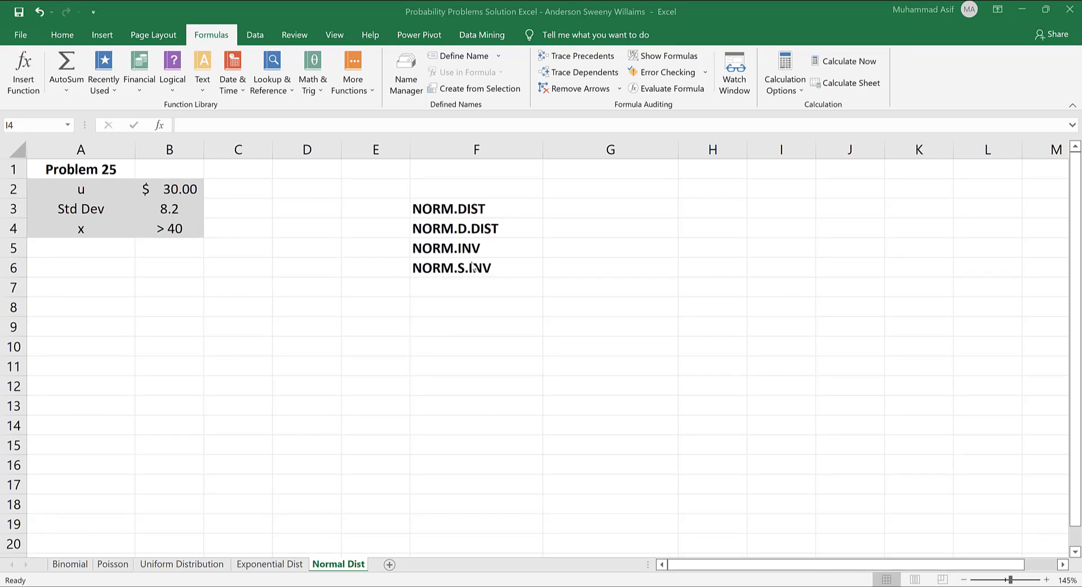
# - Correct the function label in cell F4 of the Normal Dist sheet to NORM.S.DIST
pyautogui.click(469, 208)
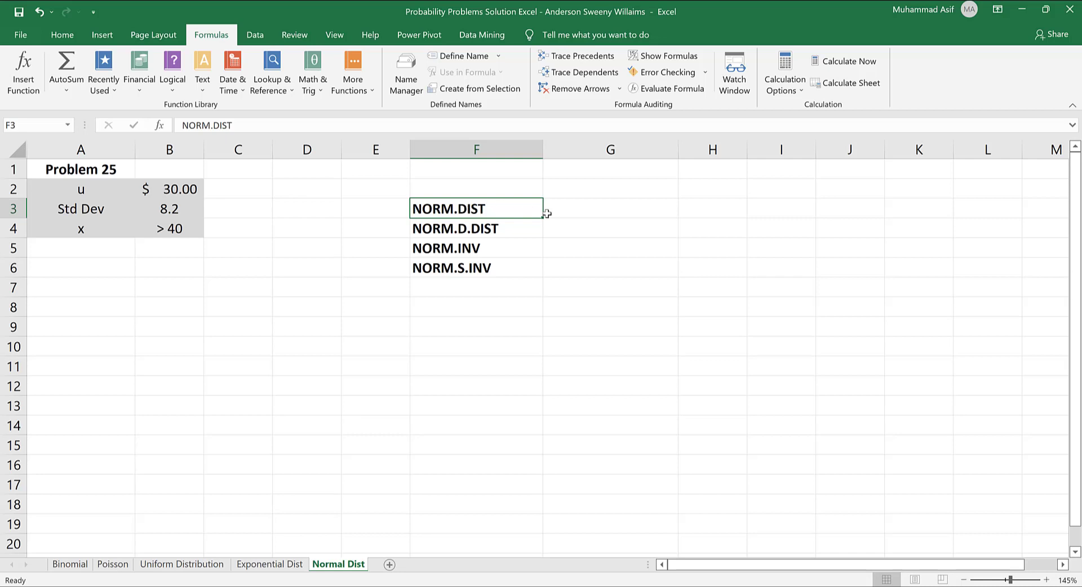
pyautogui.click(479, 228)
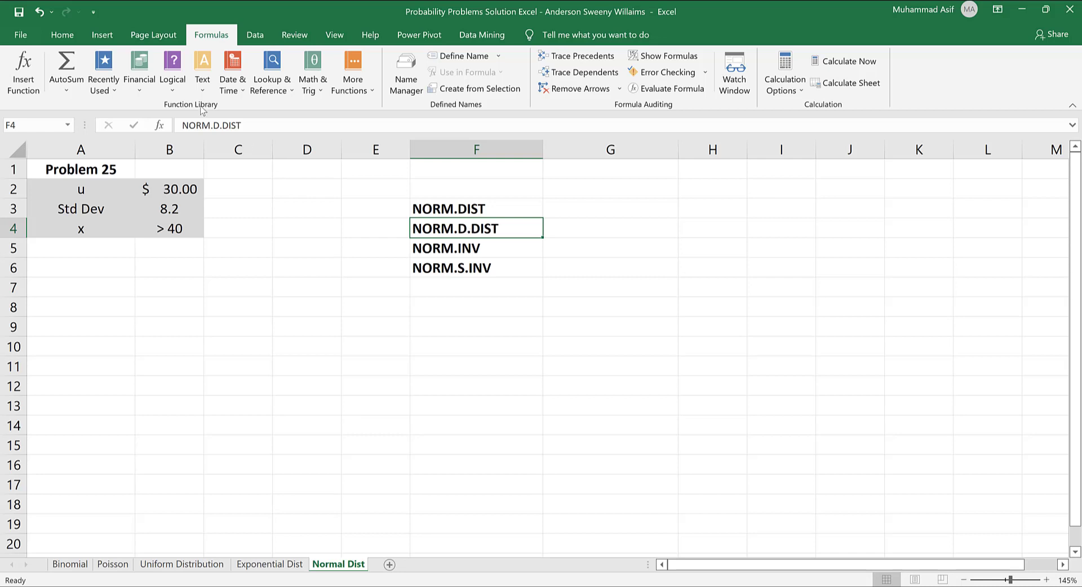
pyautogui.click(215, 125)
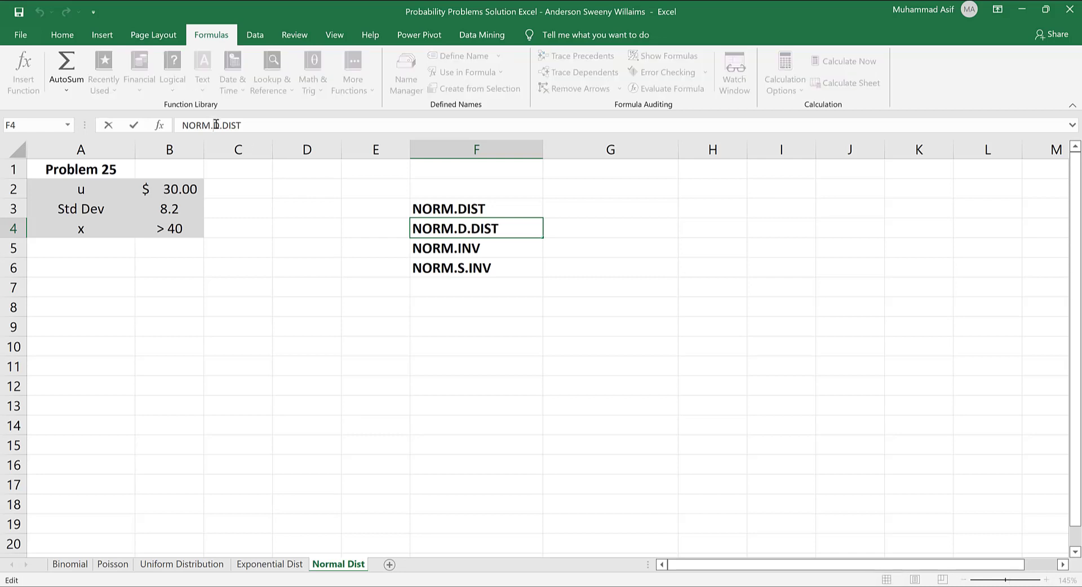
pyautogui.press('Delete')
pyautogui.write('S')
pyautogui.press('Return')
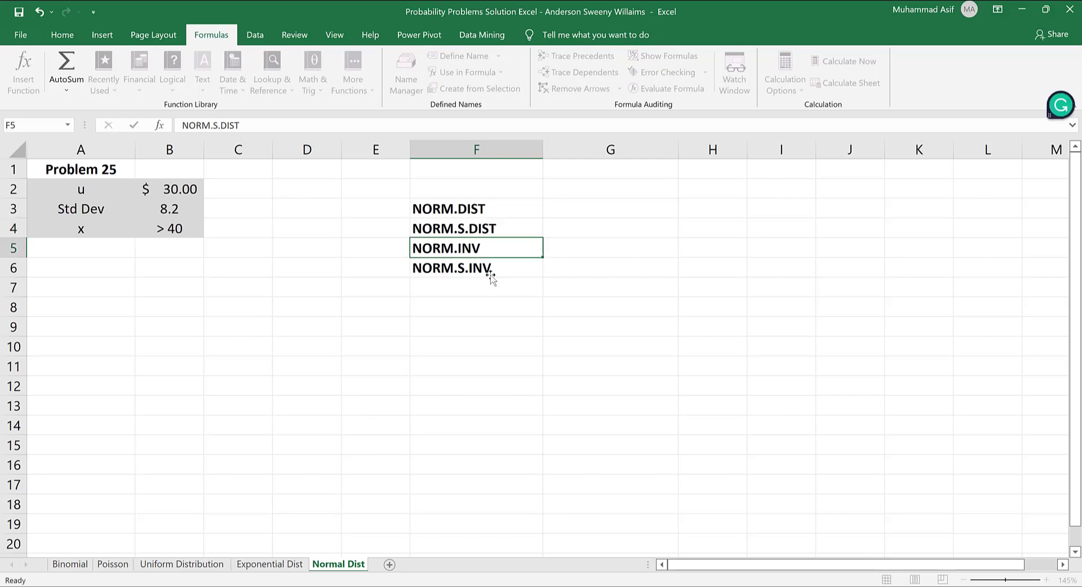
pyautogui.click(477, 228)
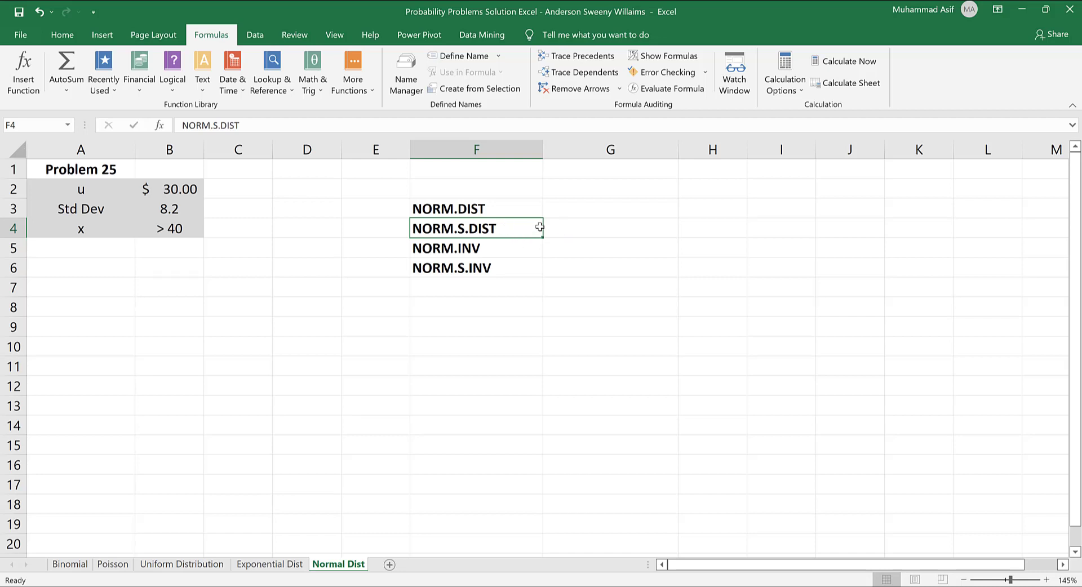
# - Examine the arguments of the NORM.DIST function by starting its formula in cell G3, and discard the entry
pyautogui.click(585, 208)
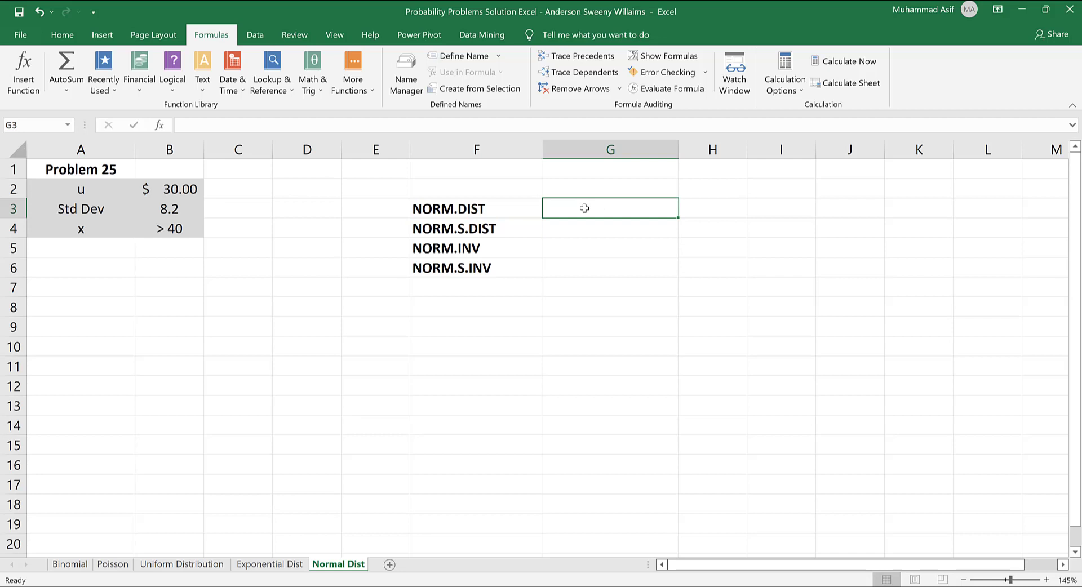
pyautogui.write('=')
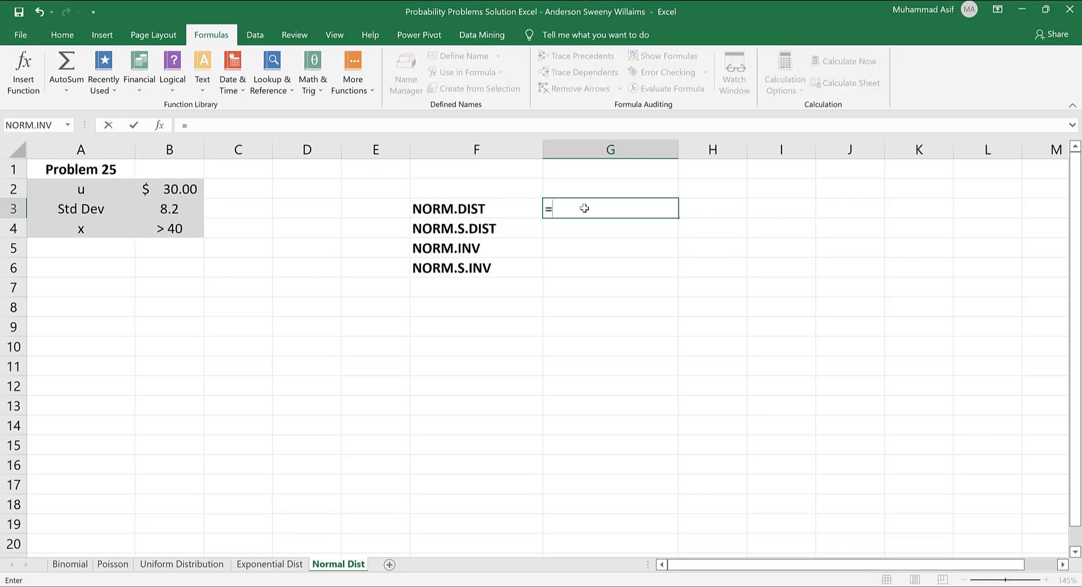
pyautogui.write('NOR')
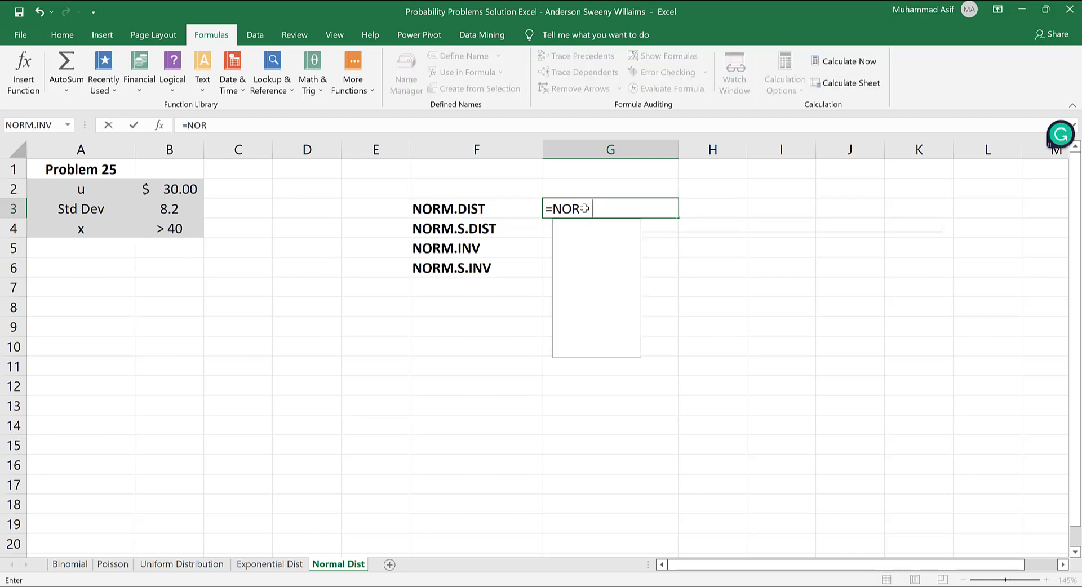
pyautogui.write('M.DIST(')
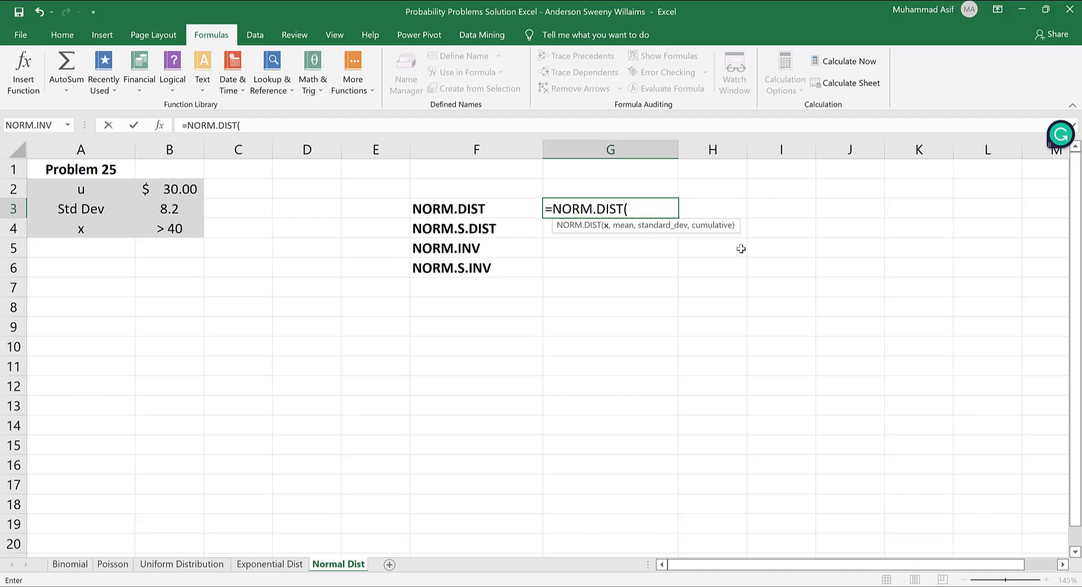
pyautogui.press('Escape')
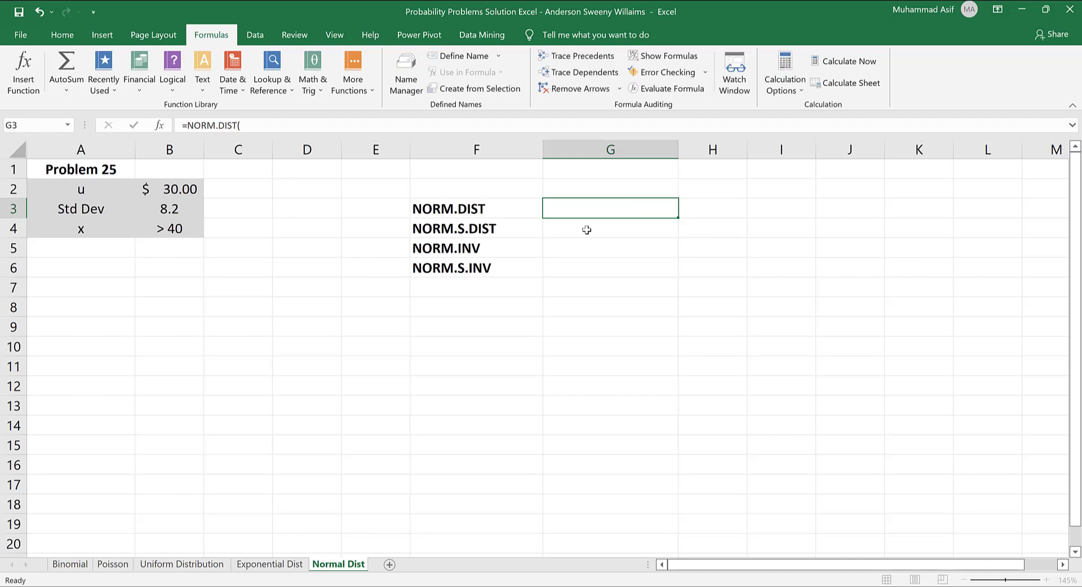
# - Examine the arguments of the NORM.S.DIST function by starting its formula in cell G4, and discard the entry
pyautogui.click(587, 230)
pyautogui.write('=')
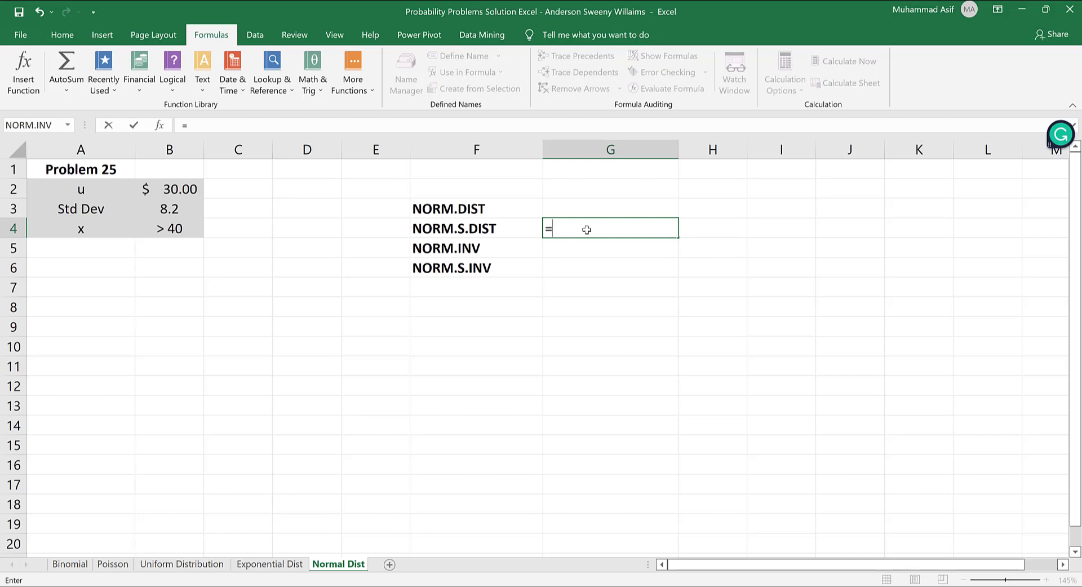
pyautogui.write('NOR')
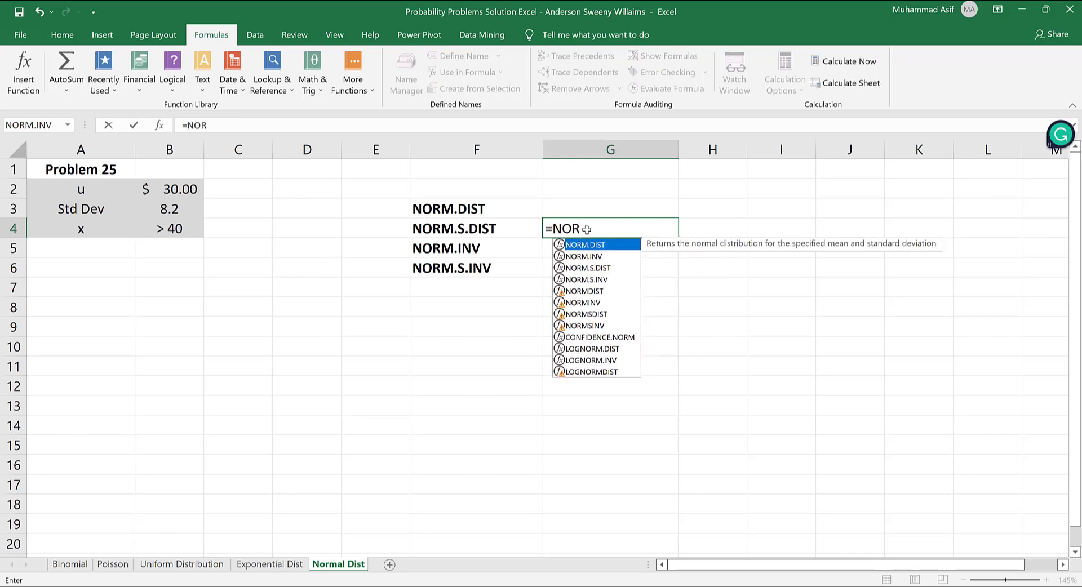
pyautogui.write('M.')
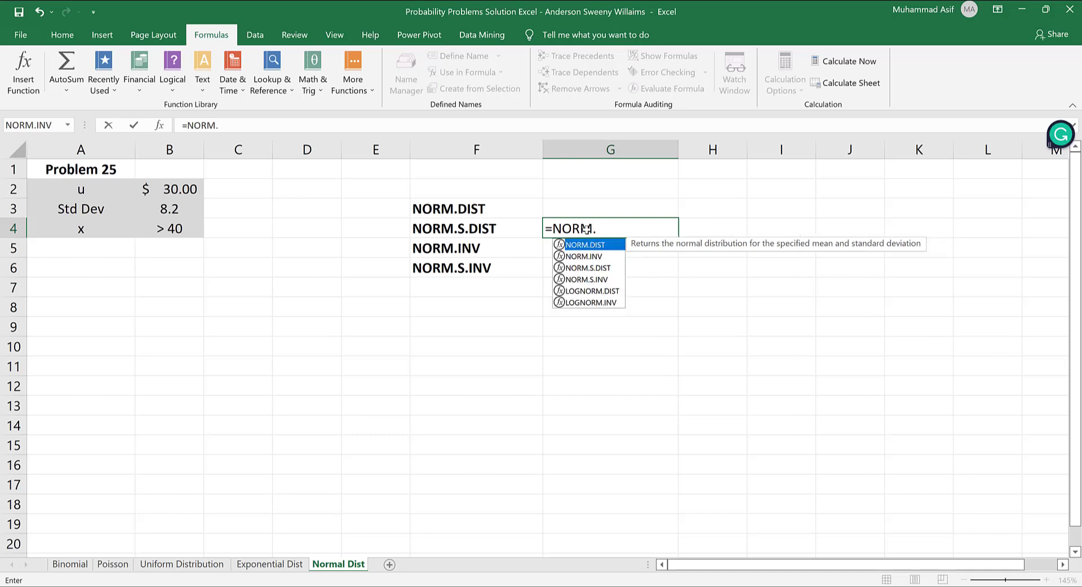
pyautogui.write('S.D')
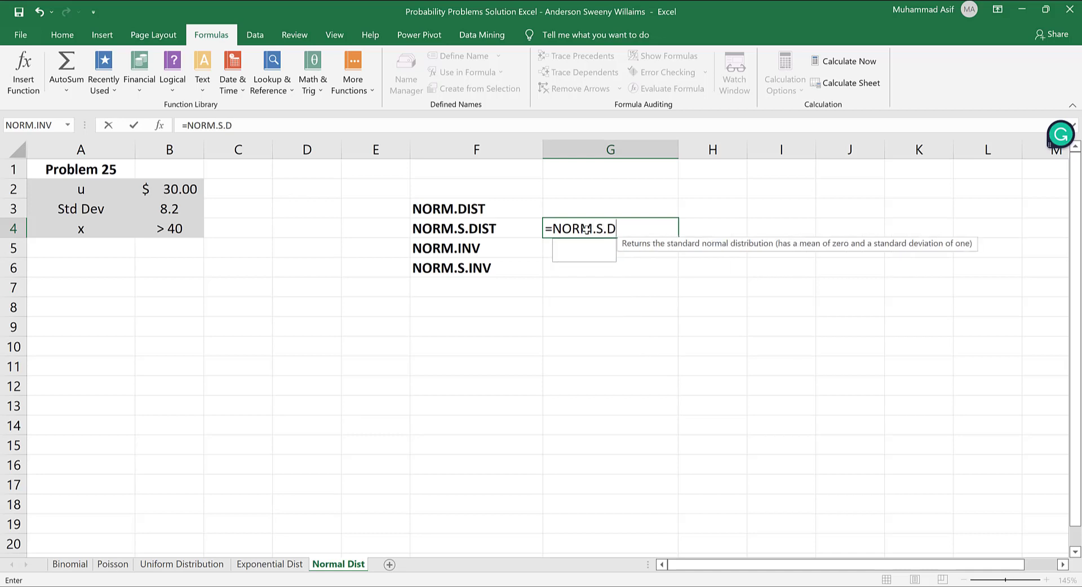
pyautogui.write('IST(')
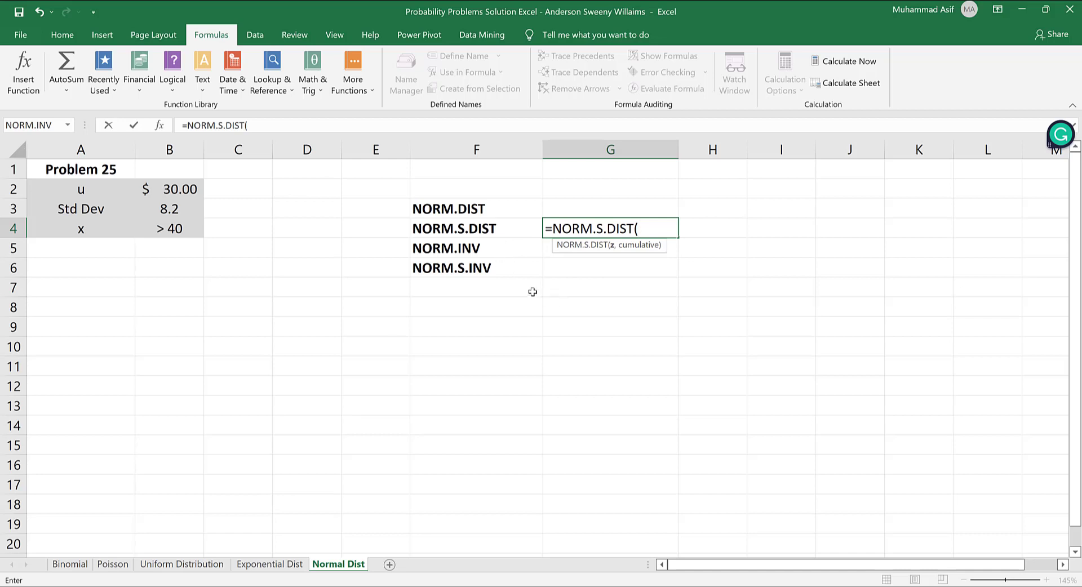
pyautogui.press('Escape')
# - Examine the arguments of the NORM.INV function by starting its formula in cell G5, and discard the entry
pyautogui.click(480, 248)
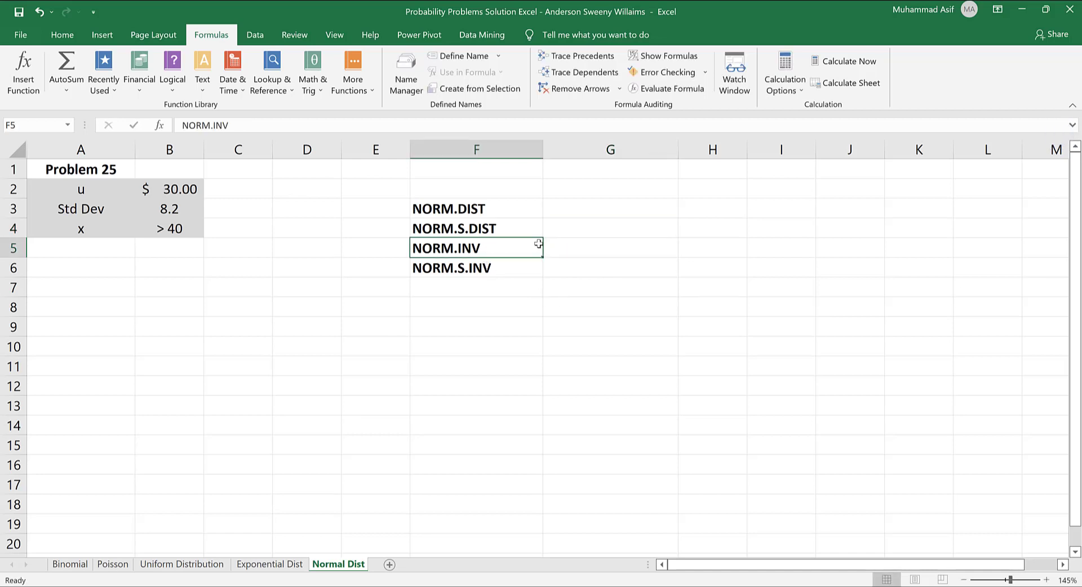
pyautogui.click(559, 248)
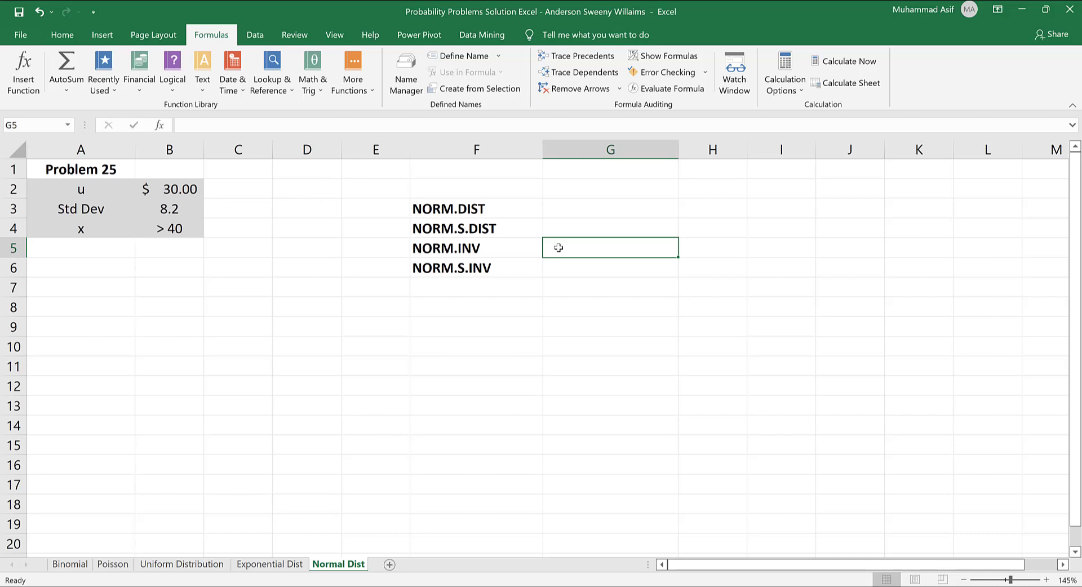
pyautogui.write('=')
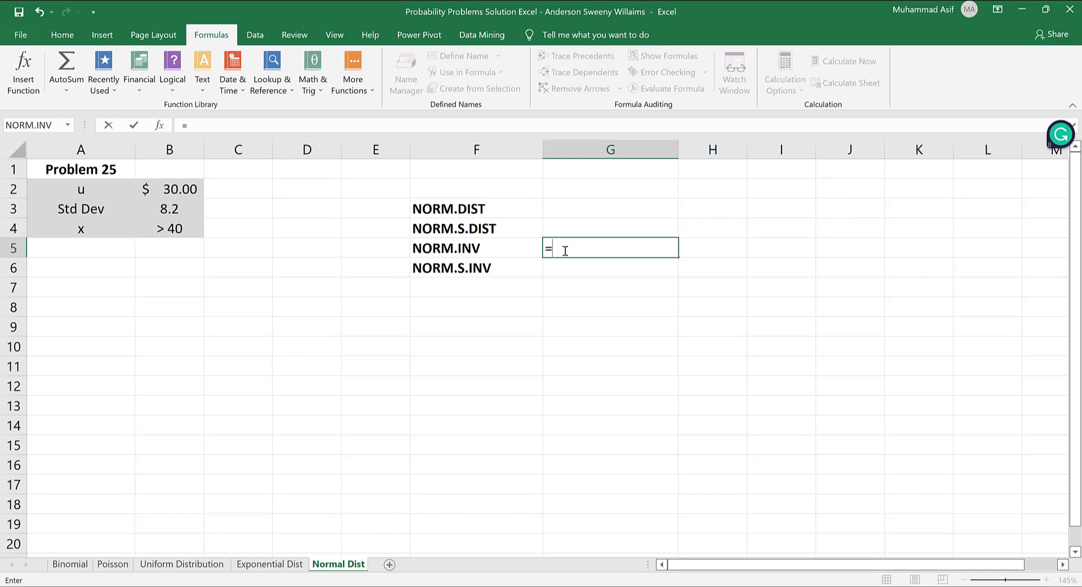
pyautogui.write('NOR')
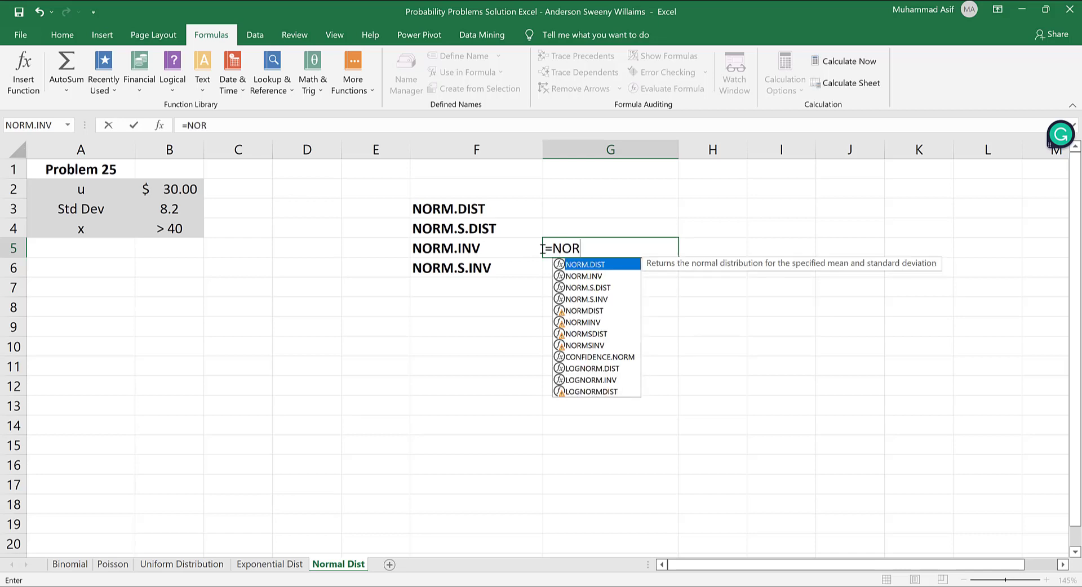
pyautogui.write('JM')
pyautogui.press('BackSpace')
pyautogui.press('BackSpace')
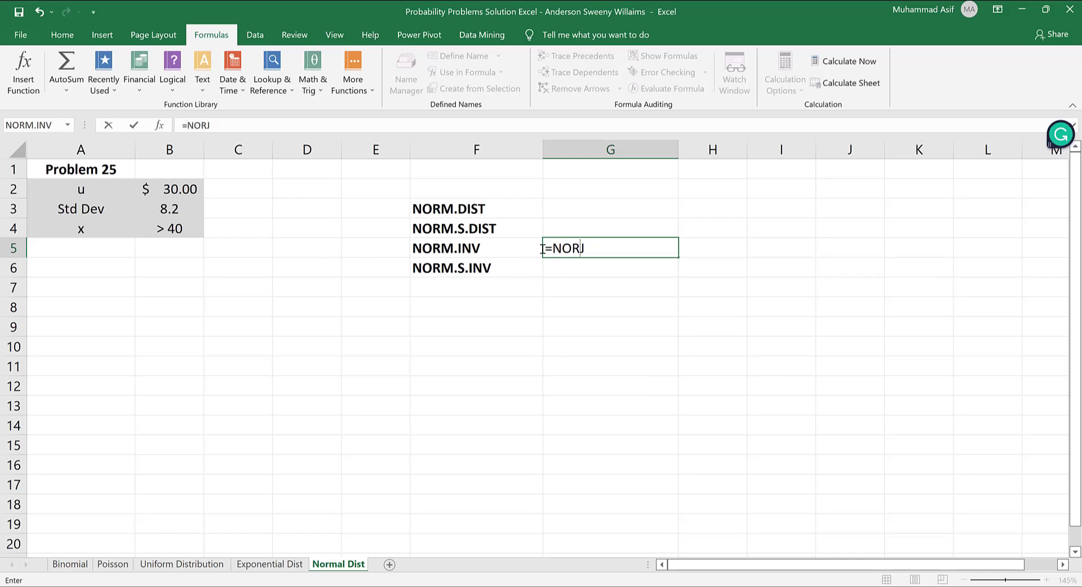
pyautogui.write('M.I')
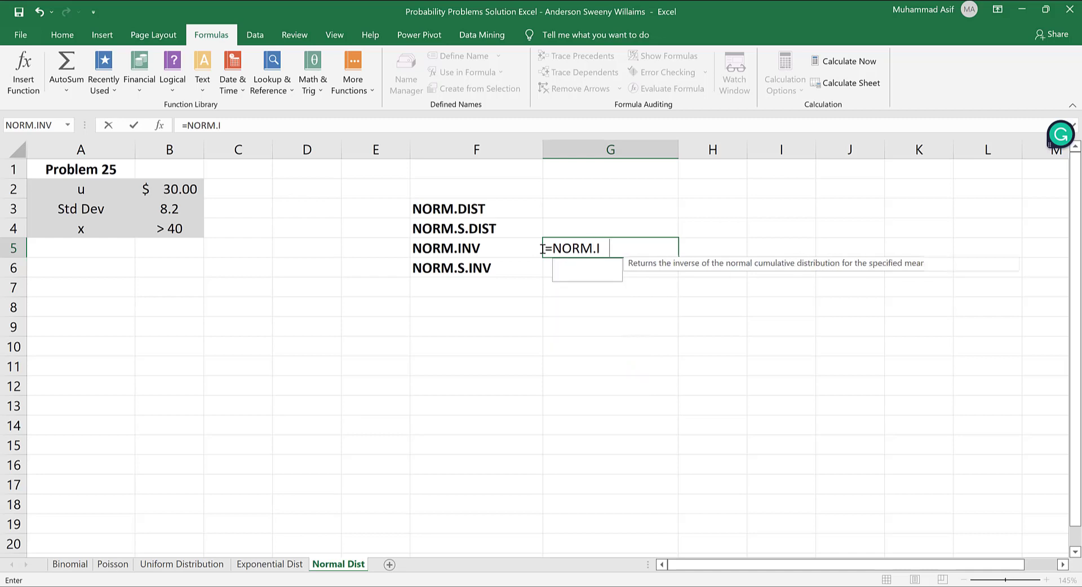
pyautogui.write('NV(')
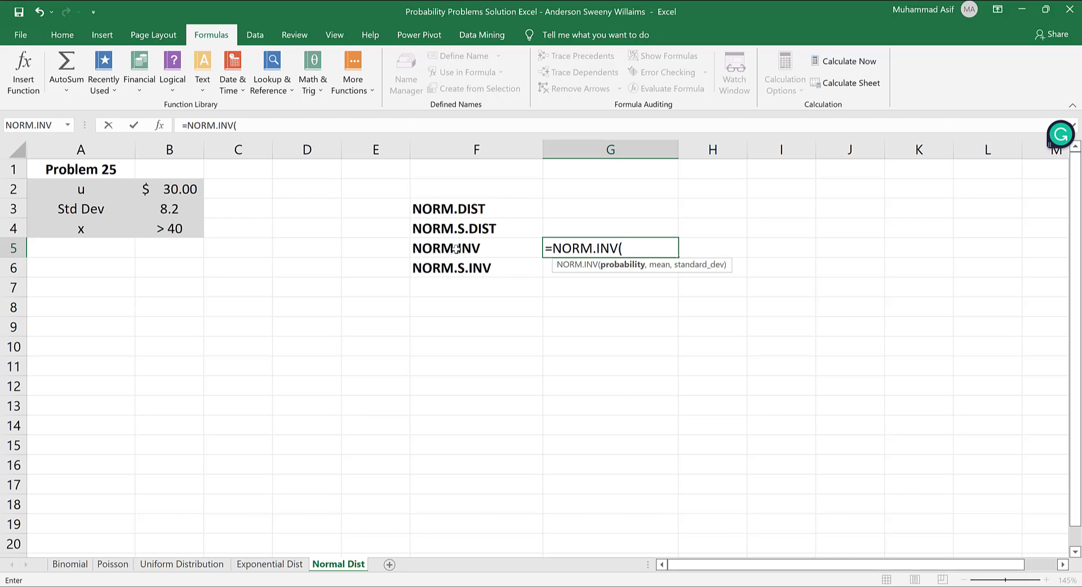
pyautogui.press('Escape')
# - Examine the arguments of the NORM.S.INV function by starting its formula in cell G6, and discard the entry
pyautogui.click(556, 266)
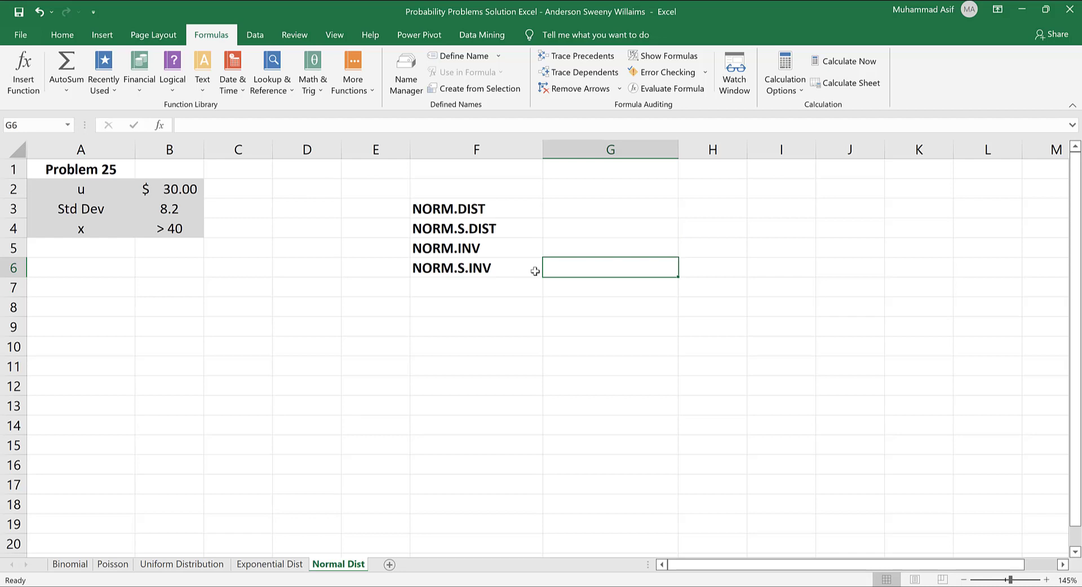
pyautogui.write('=')
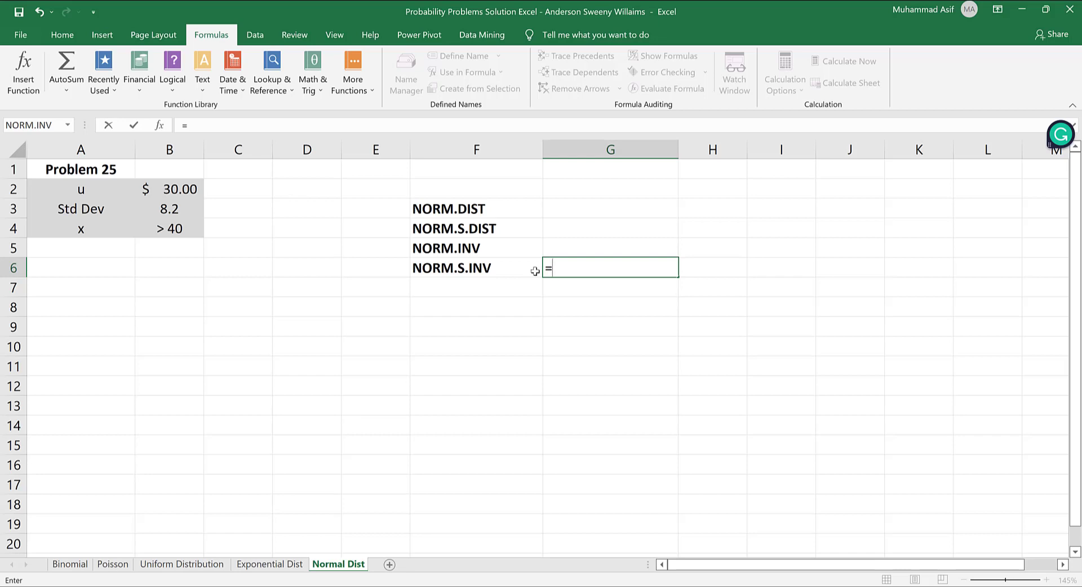
pyautogui.write('OR')
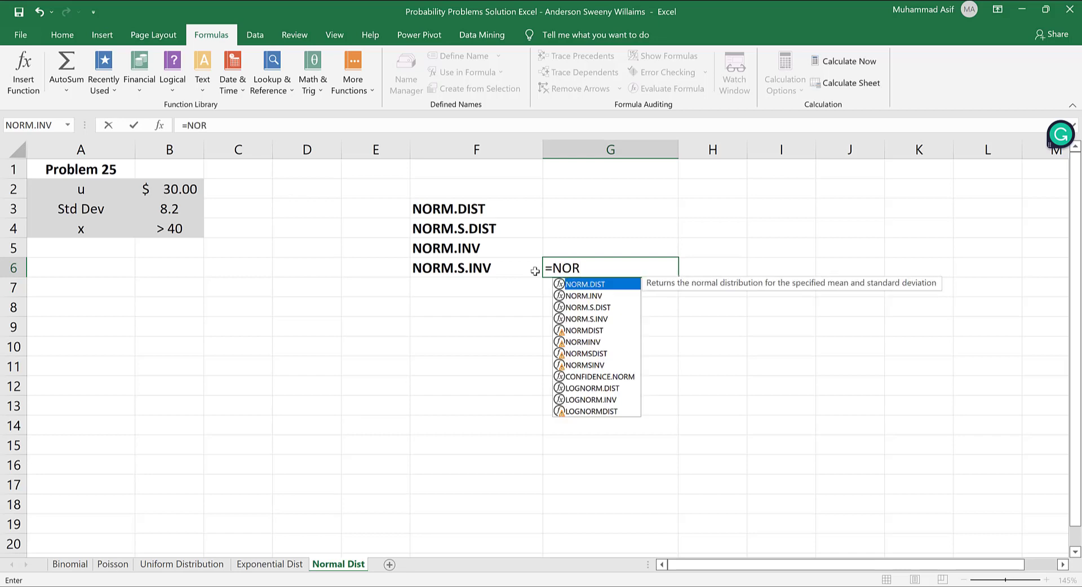
pyautogui.write('M.S.')
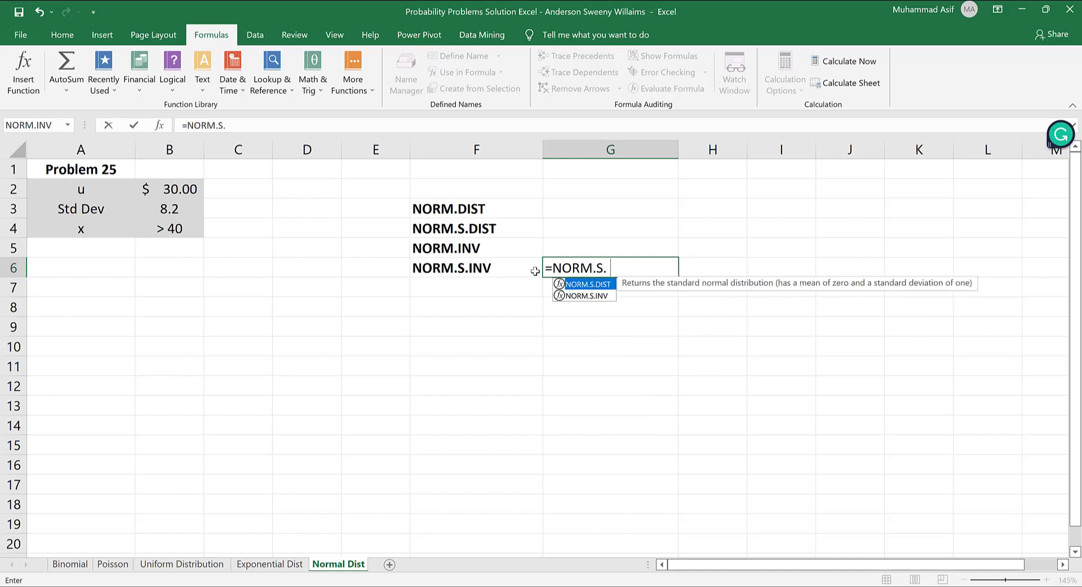
pyautogui.write('INV(')
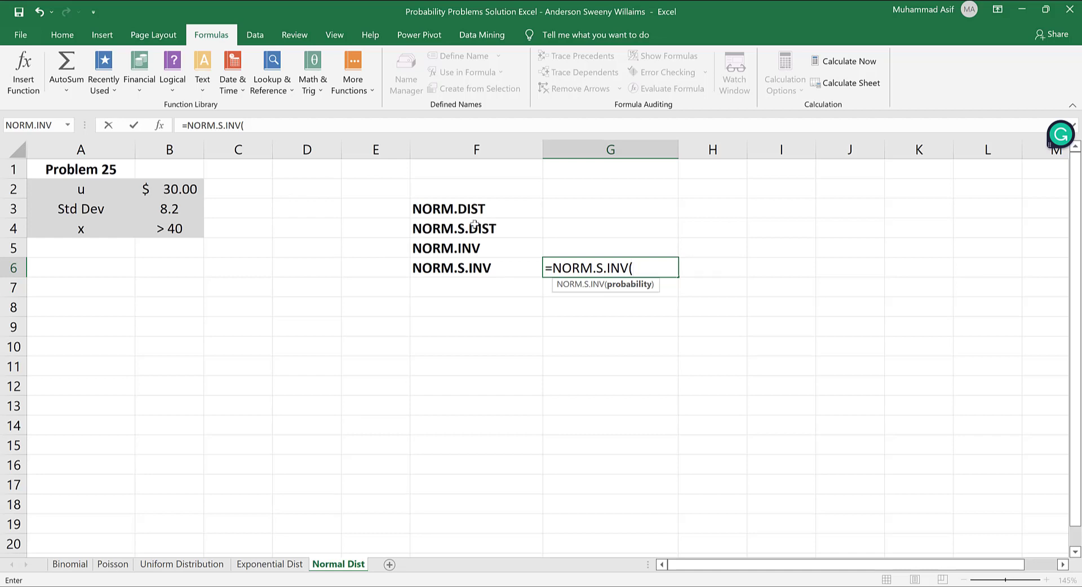
pyautogui.press('Escape')
pyautogui.click(458, 209)
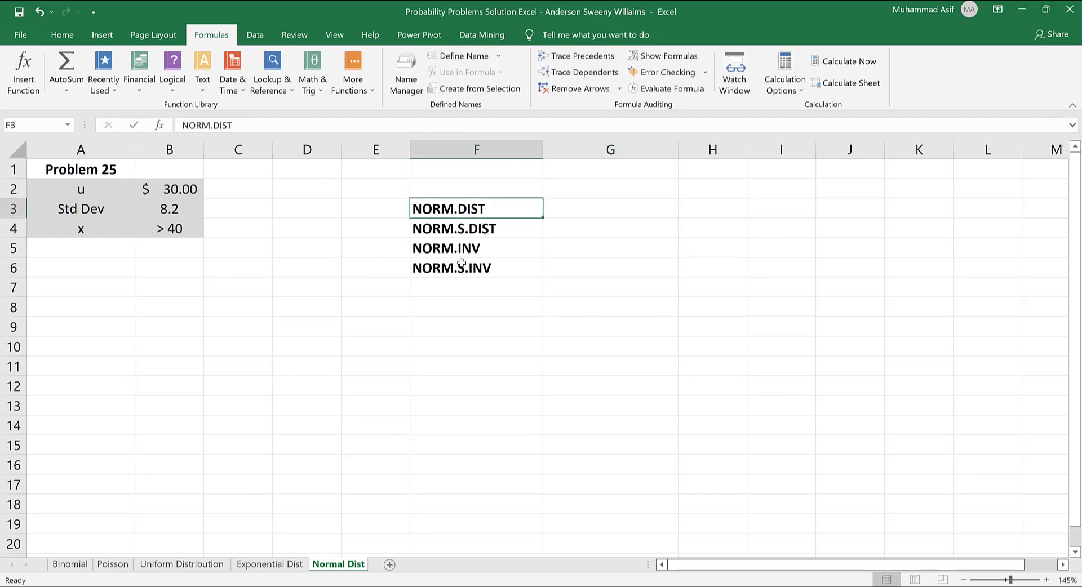
# - Clear the four function names from cells F3:F6
pyautogui.moveTo(461, 262); pyautogui.dragTo(461, 267)
pyautogui.press('Delete')
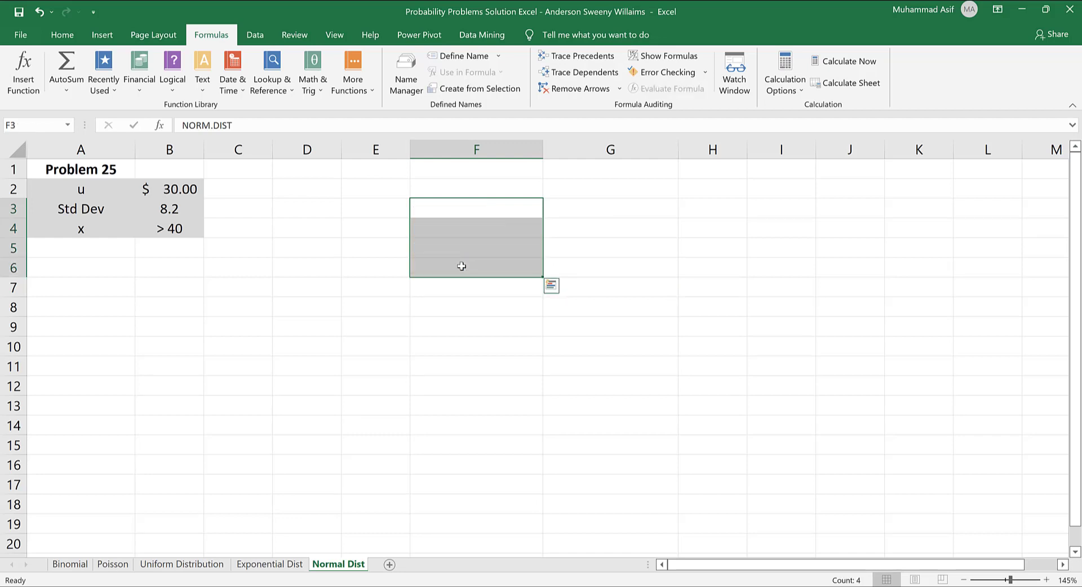
# - Insert a NORM.DIST function in cell G9 with X 40, mean 30, standard deviation 8.2 and cumulative TRUE
pyautogui.click(574, 333)
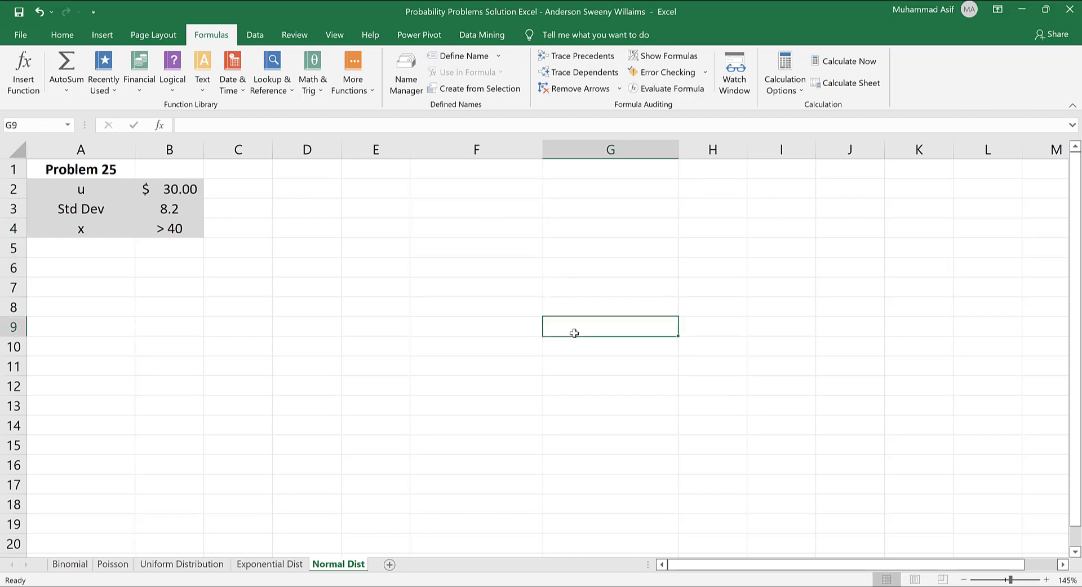
pyautogui.click(29, 73)
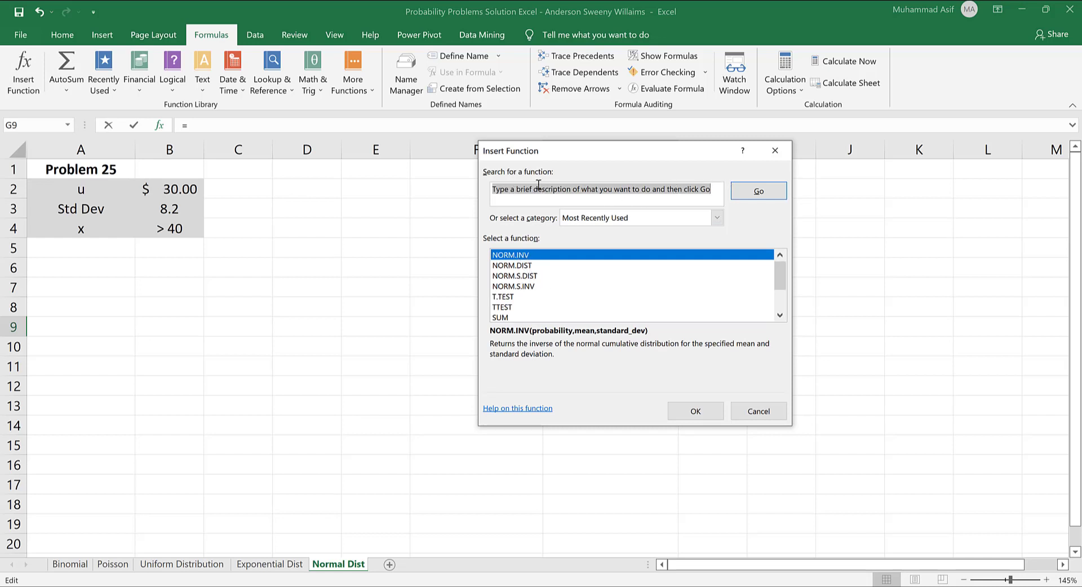
pyautogui.doubleClick(522, 266)
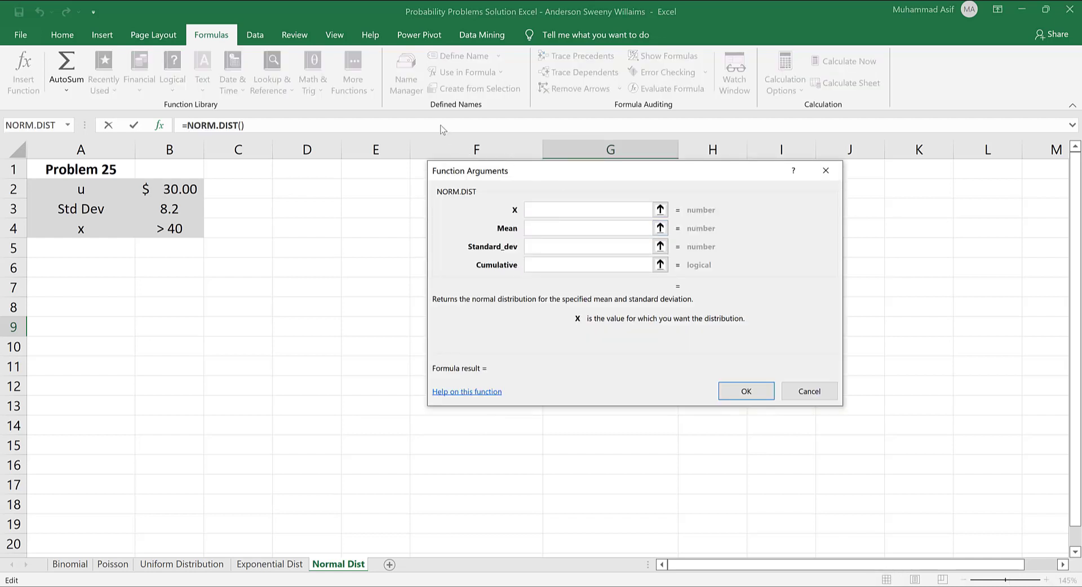
pyautogui.moveTo(507, 171); pyautogui.dragTo(492, 139)
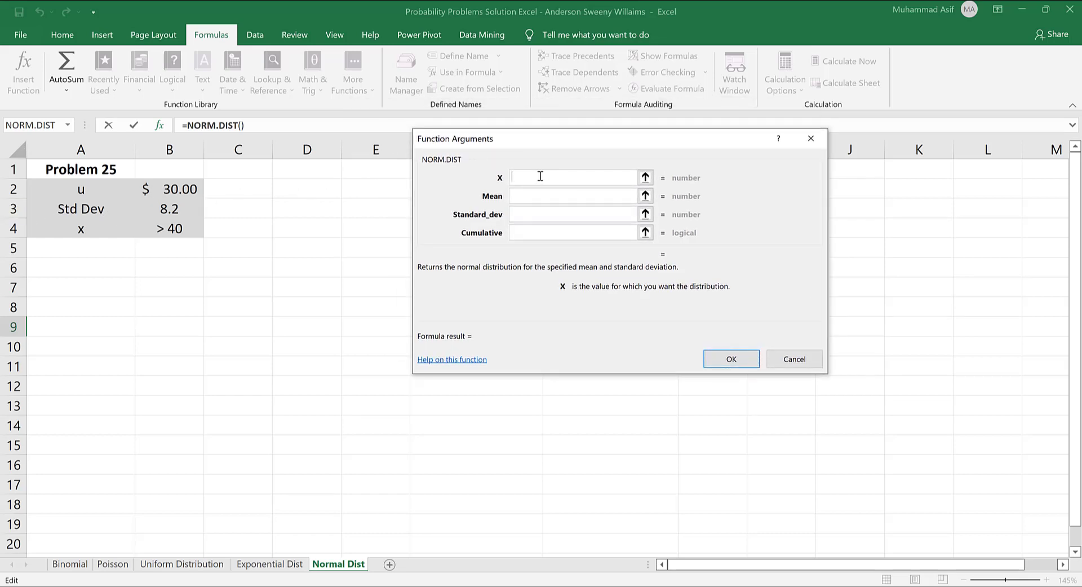
pyautogui.write('40')
pyautogui.press('Tab')
pyautogui.write('30')
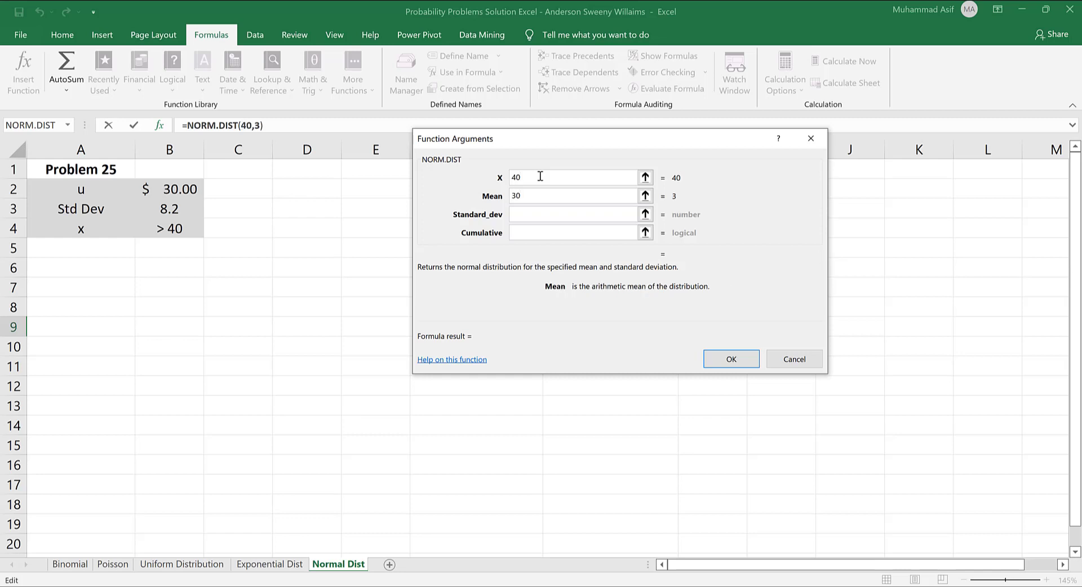
pyautogui.press('Tab')
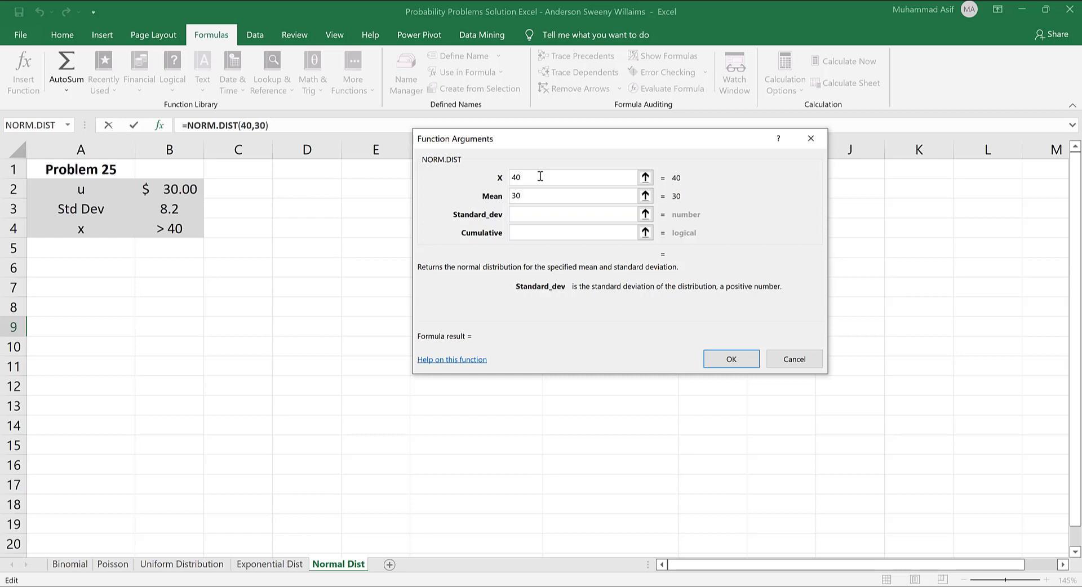
pyautogui.write('8.2')
pyautogui.press('Tab')
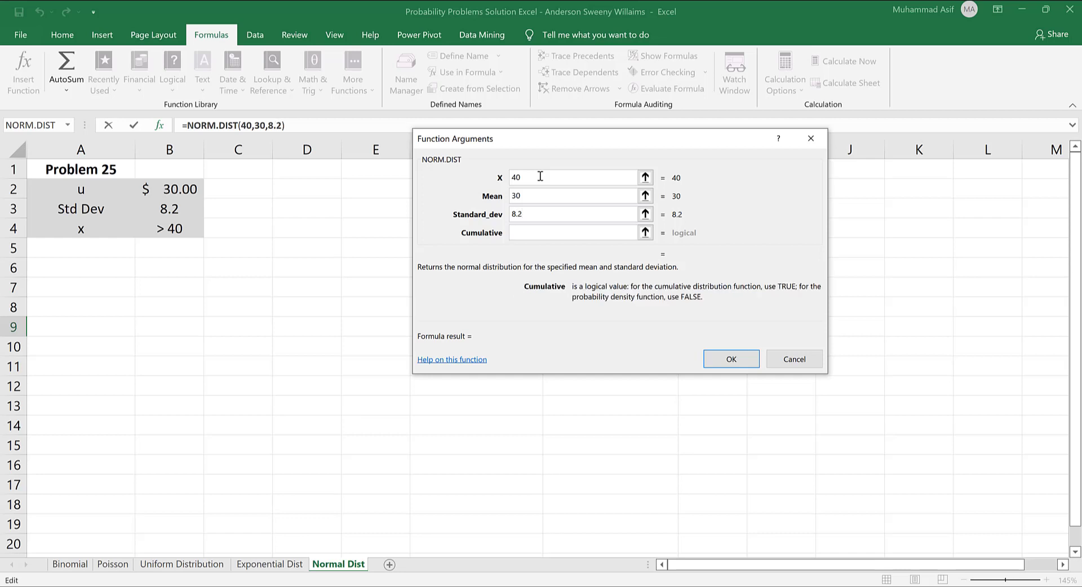
pyautogui.write('1')
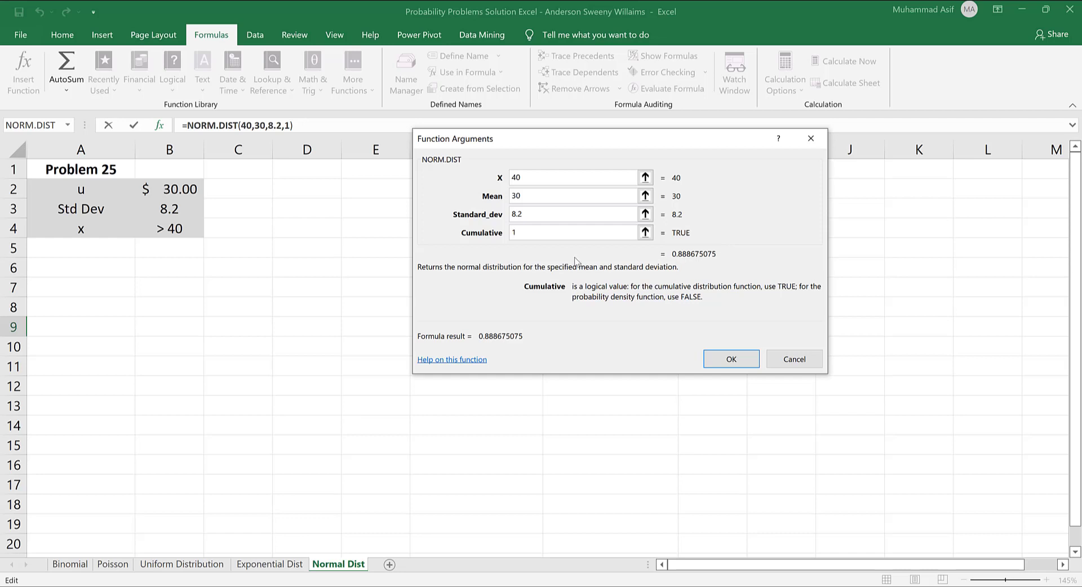
pyautogui.press('BackSpace')
pyautogui.write('TRUE')
pyautogui.click(735, 364)
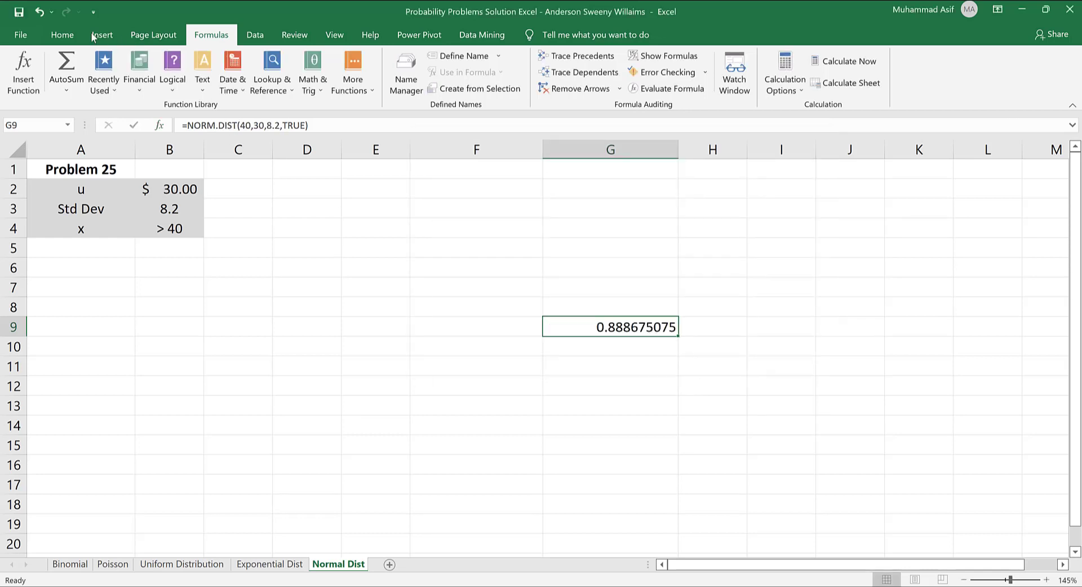
# - Format the NORM.DIST result in cell G9 as a percentage and center it horizontally
pyautogui.click(64, 35)
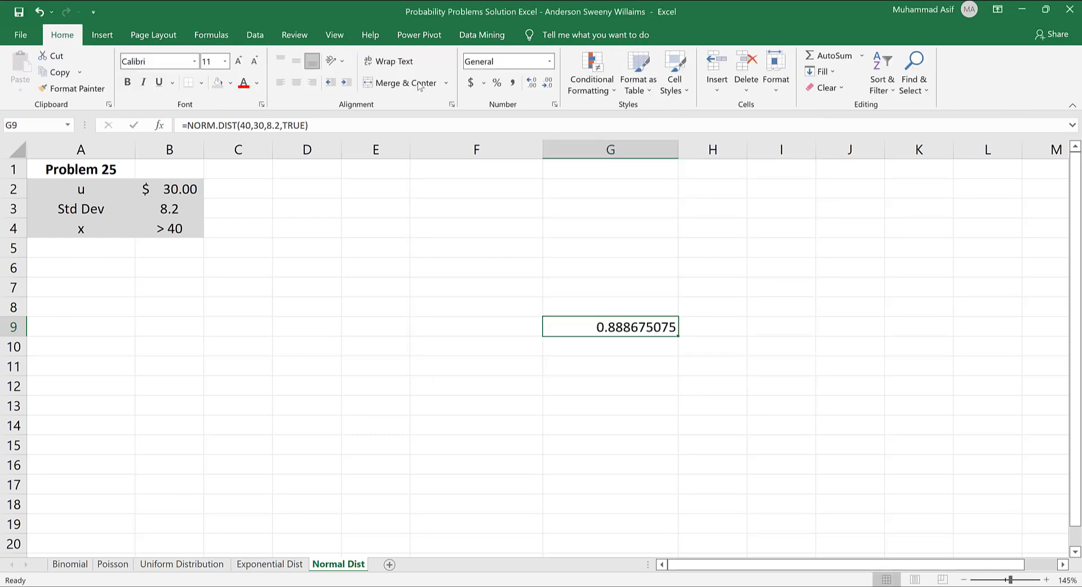
pyautogui.click(499, 85)
pyautogui.click(297, 83)
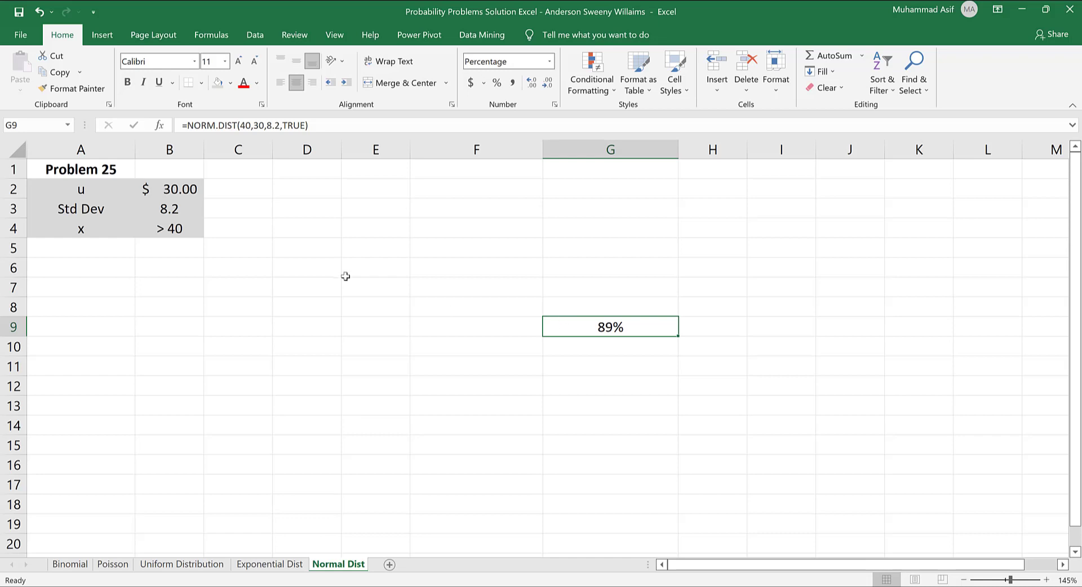
# - Calculate the complementary probability in cell G10 with the formula =1-G9
pyautogui.click(603, 349)
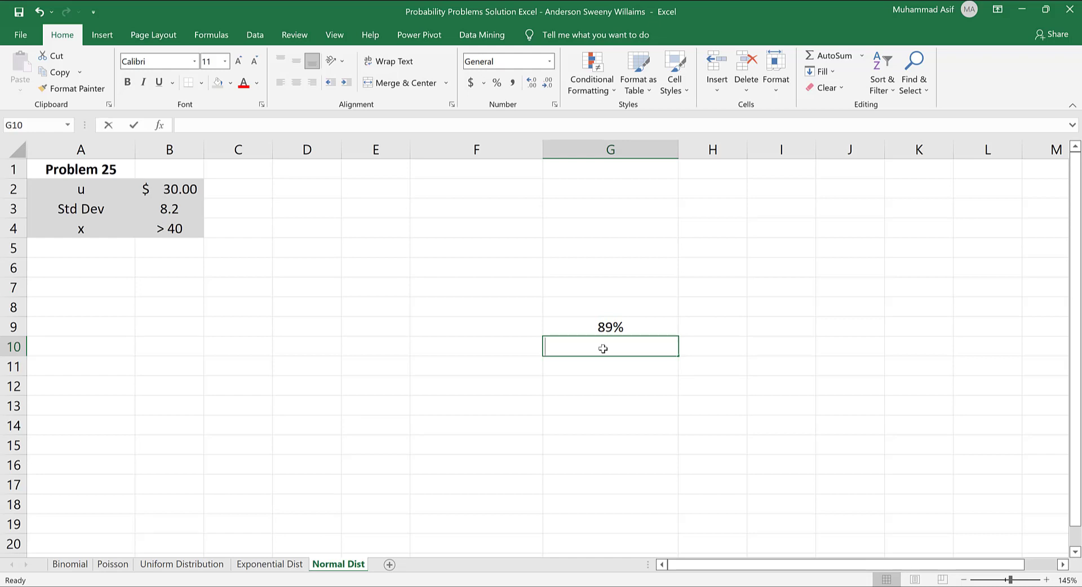
pyautogui.write('=')
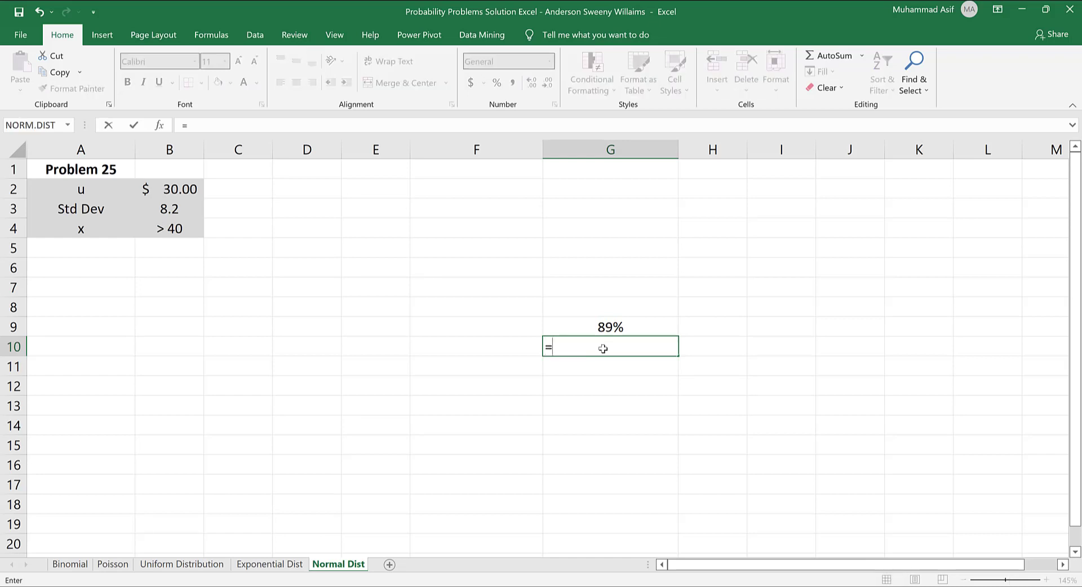
pyautogui.write('1-')
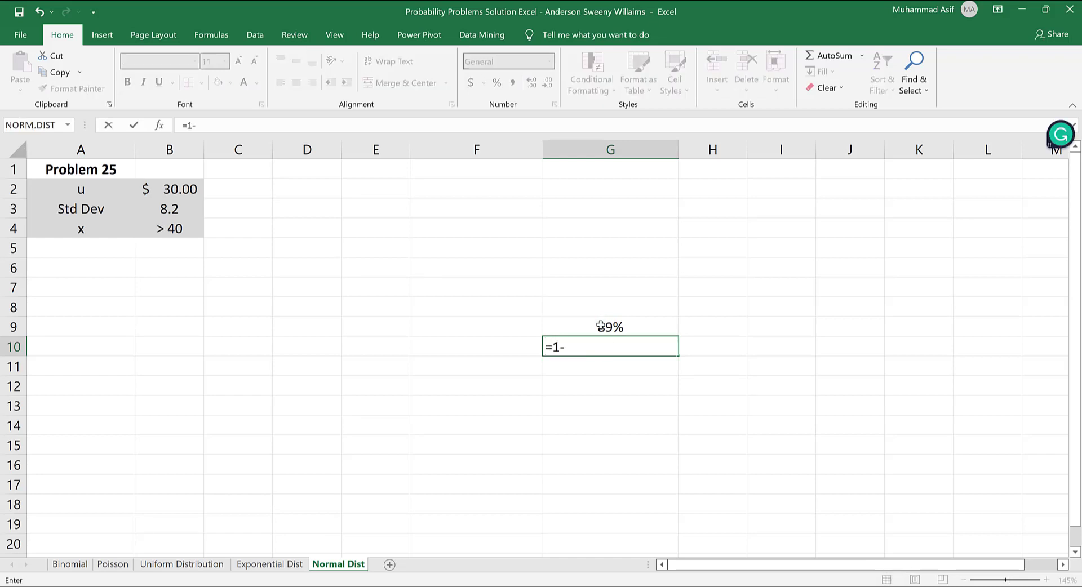
pyautogui.click(601, 326)
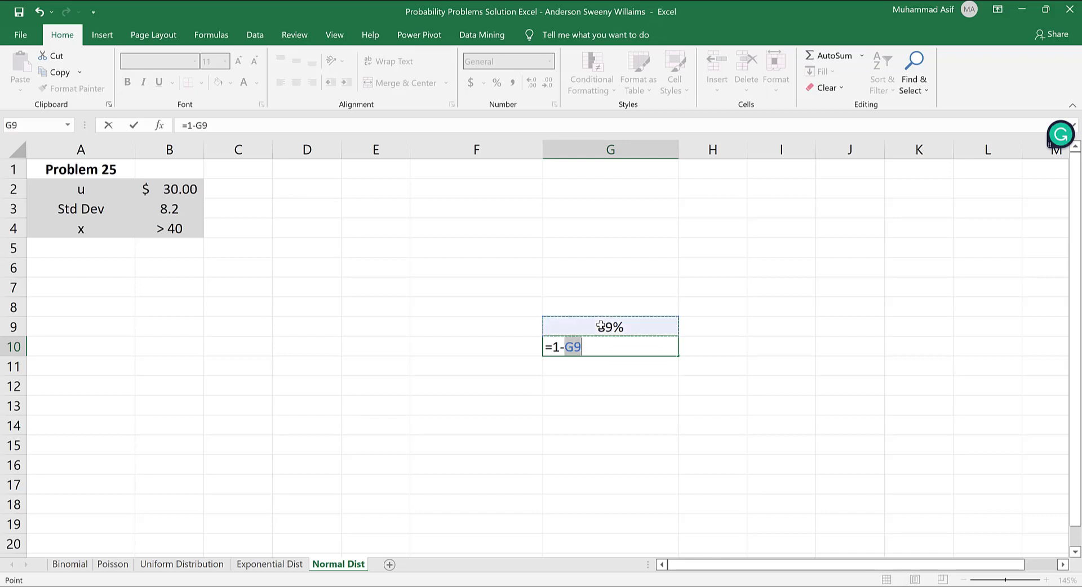
pyautogui.press('Return')
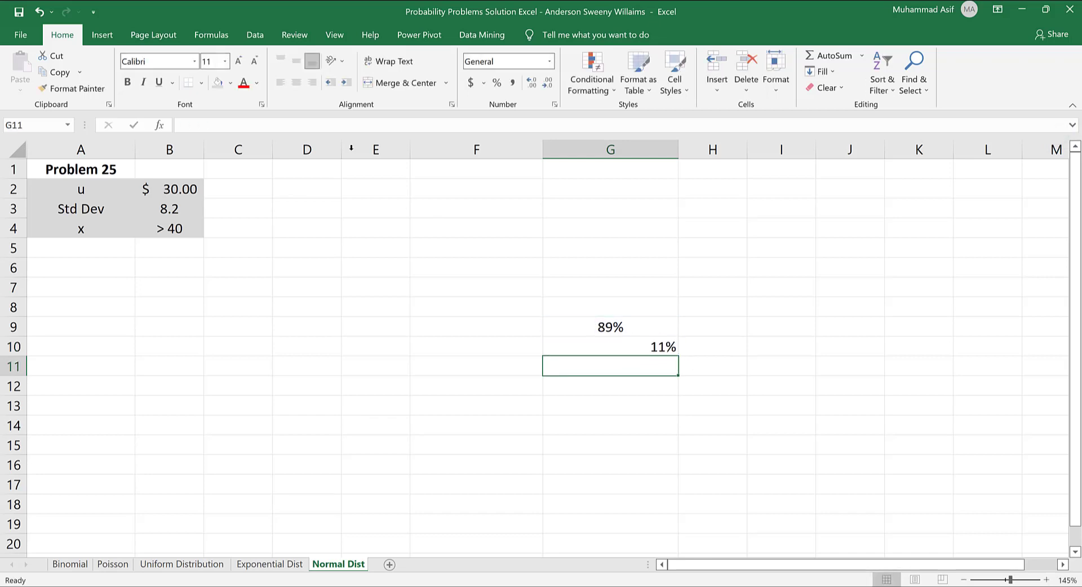
# - Show the complementary probability in cell G10 with three decimal places
pyautogui.click(532, 84)
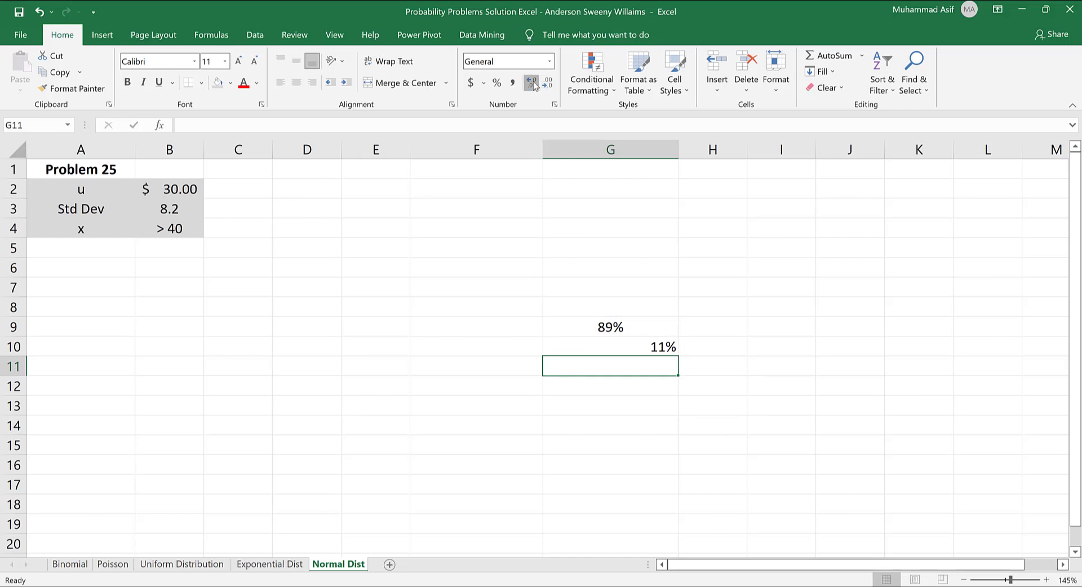
pyautogui.click(639, 344)
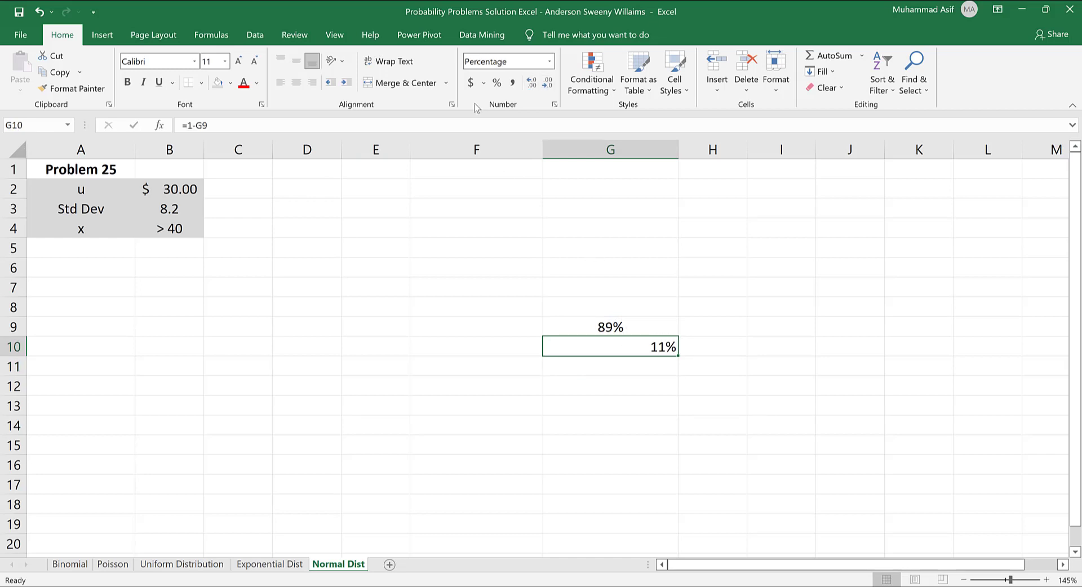
pyautogui.click(532, 85)
pyautogui.click(533, 86)
pyautogui.click(532, 84)
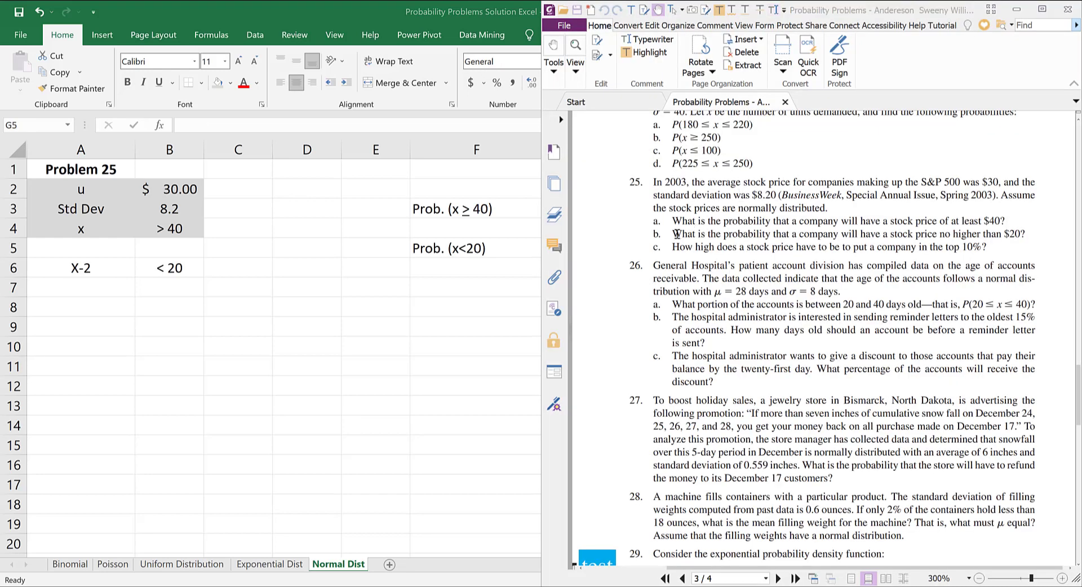
# - Read question b of Problem 25 in the PDF, and return to Excel to check the matching X-2 entry in A6:B6
pyautogui.moveTo(676, 233); pyautogui.dragTo(867, 233)
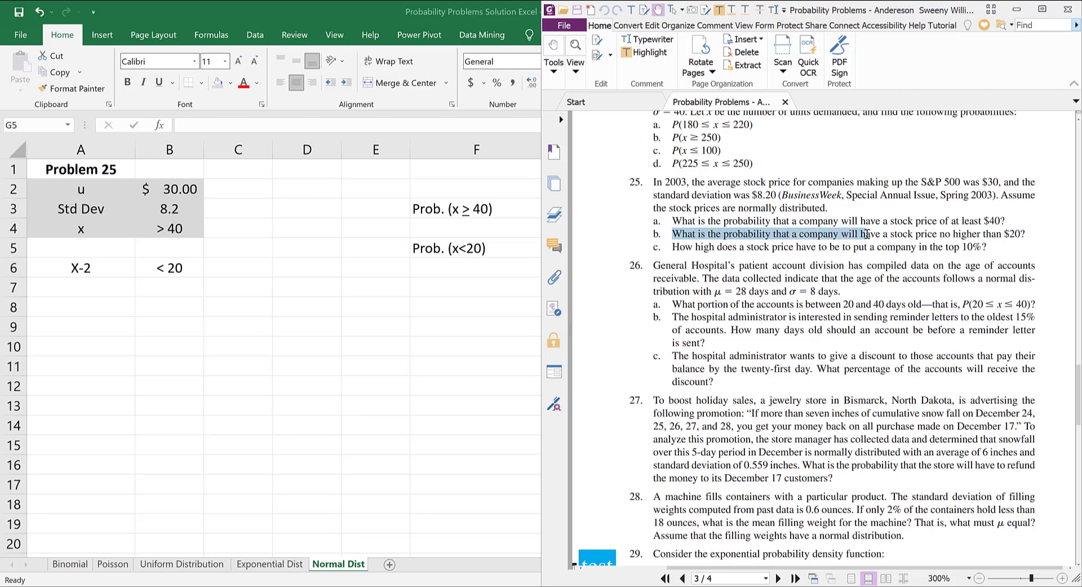
pyautogui.moveTo(952, 233); pyautogui.dragTo(1032, 232)
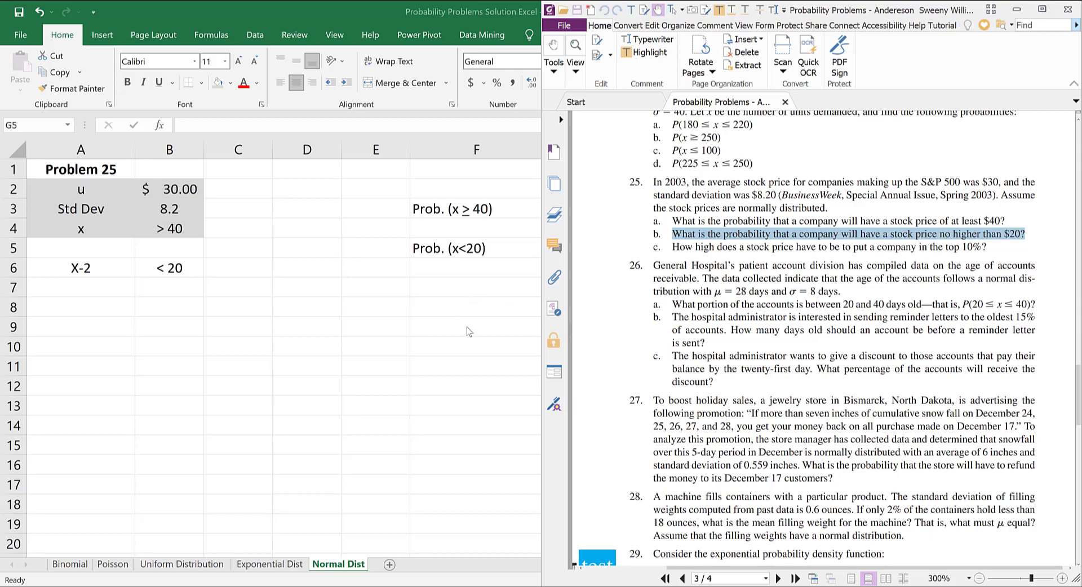
pyautogui.click(46, 223)
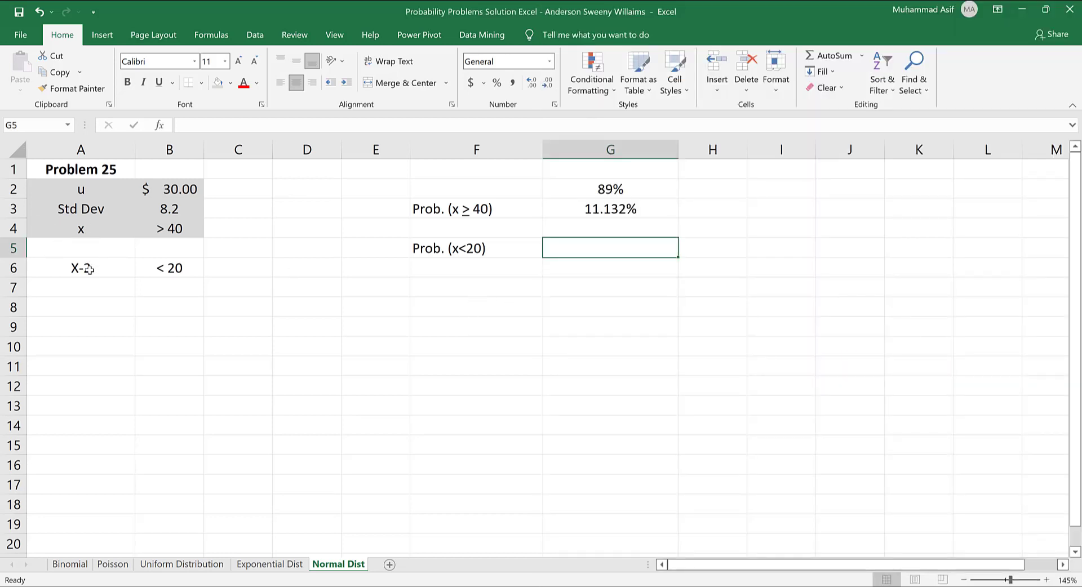
pyautogui.moveTo(88, 270); pyautogui.dragTo(169, 268)
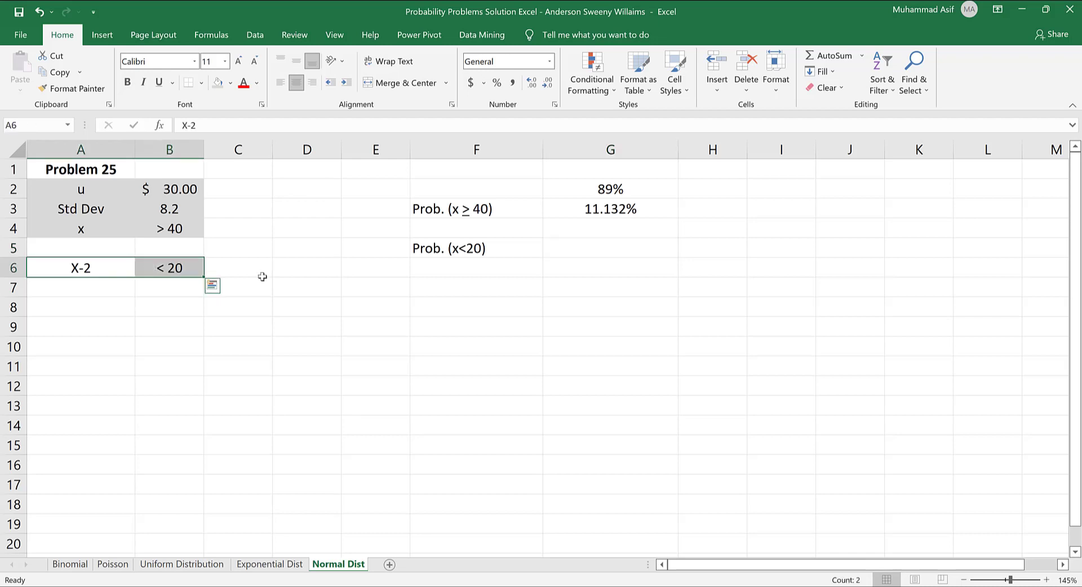
# - Insert a NORM.DIST function in cell G5 with X 20, mean 30, standard deviation 8.2 and cumulative 1
pyautogui.click(589, 248)
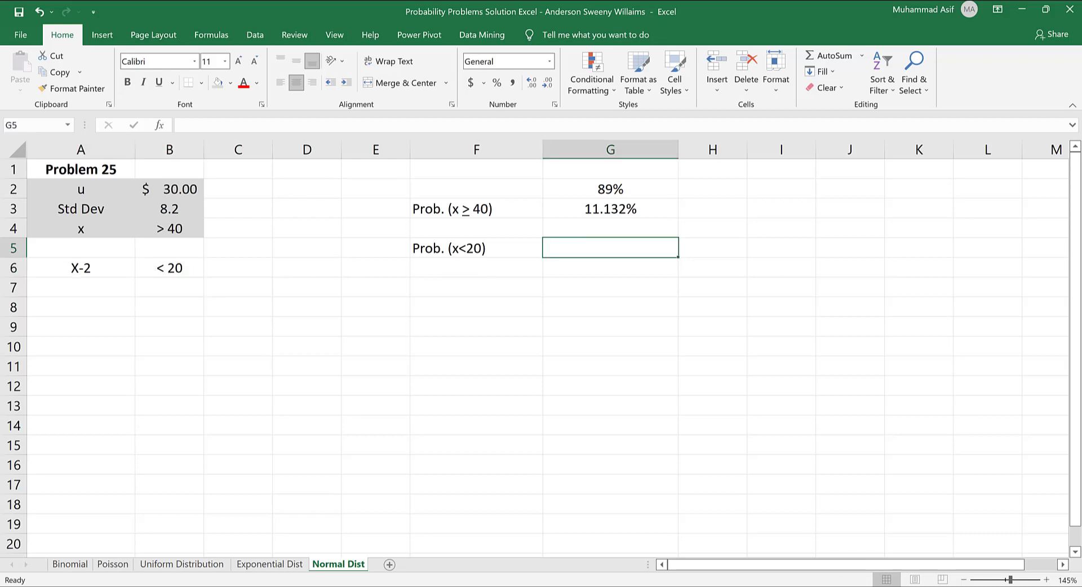
pyautogui.click(219, 31)
pyautogui.click(16, 72)
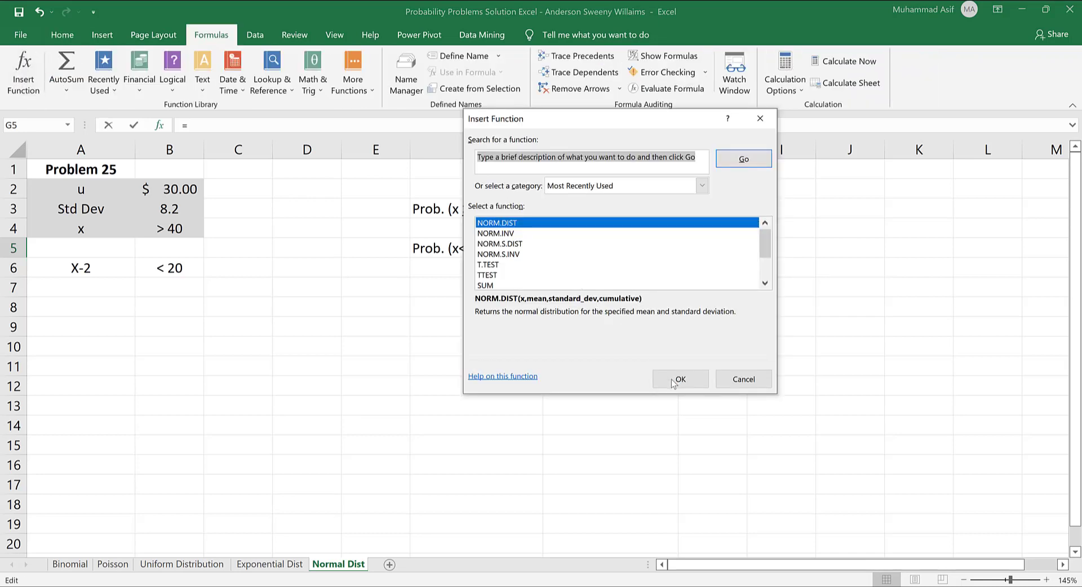
pyautogui.click(672, 384)
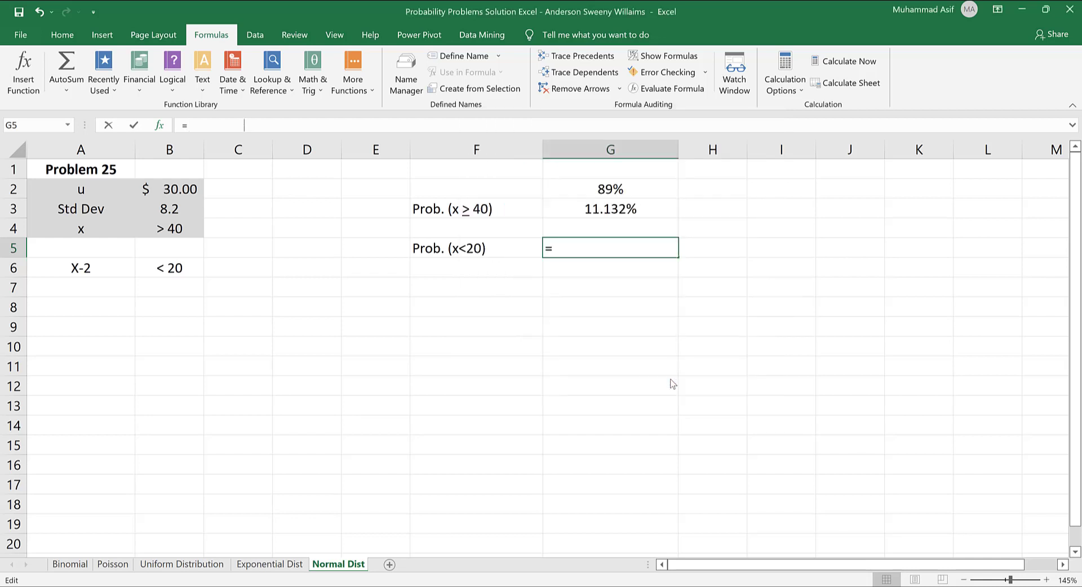
pyautogui.write('20')
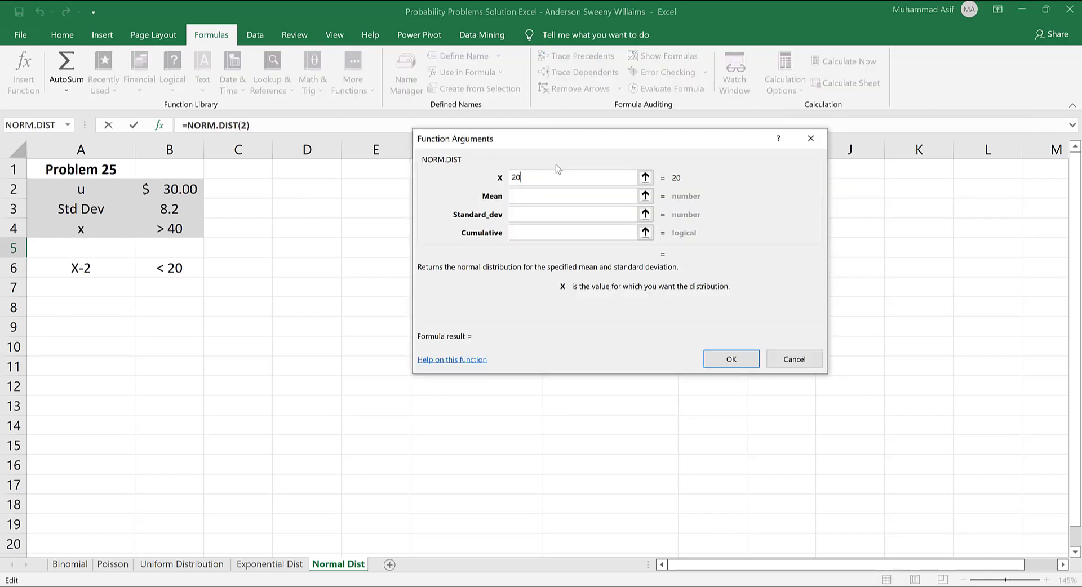
pyautogui.press('Tab')
pyautogui.write('30')
pyautogui.press('Tab')
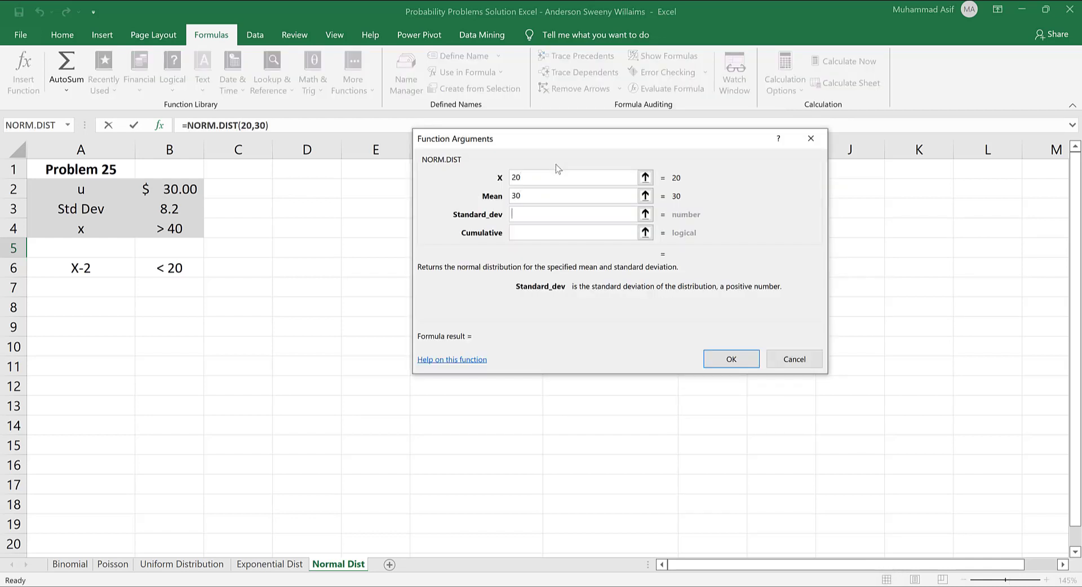
pyautogui.write('8.2')
pyautogui.press('Tab')
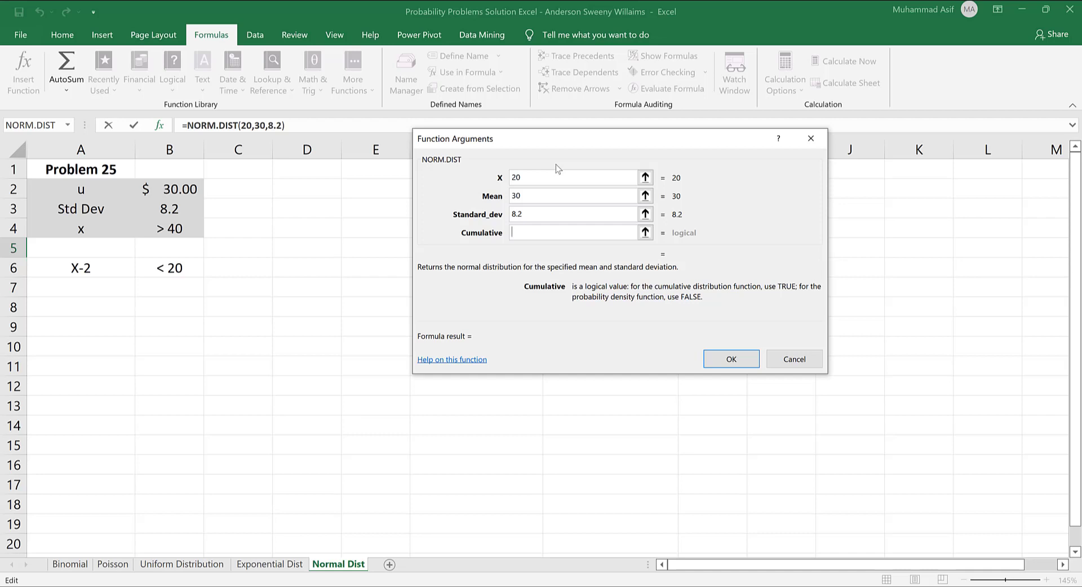
pyautogui.write('1')
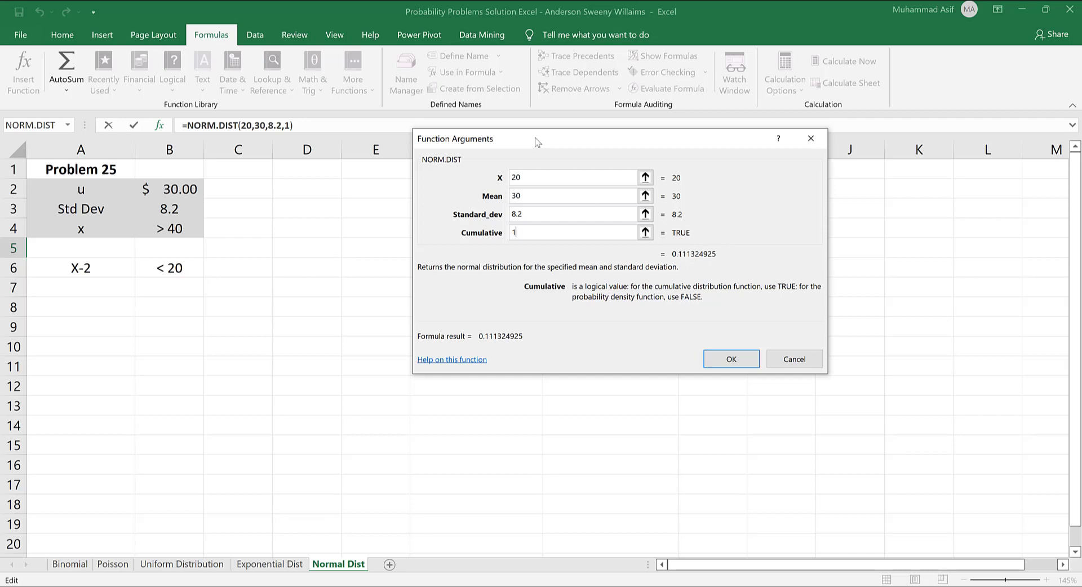
pyautogui.moveTo(496, 129); pyautogui.dragTo(473, 112)
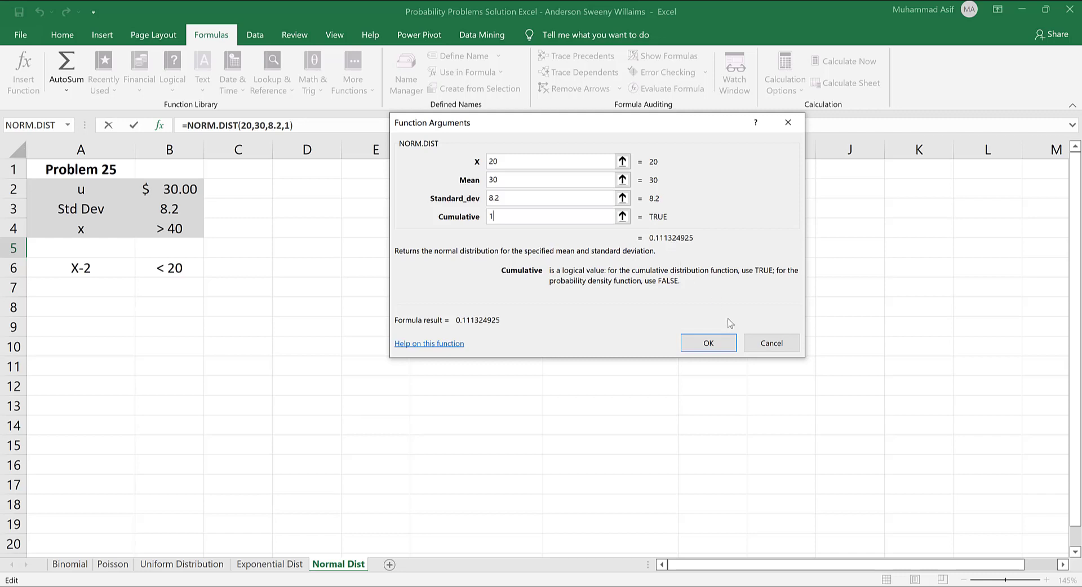
pyautogui.click(709, 346)
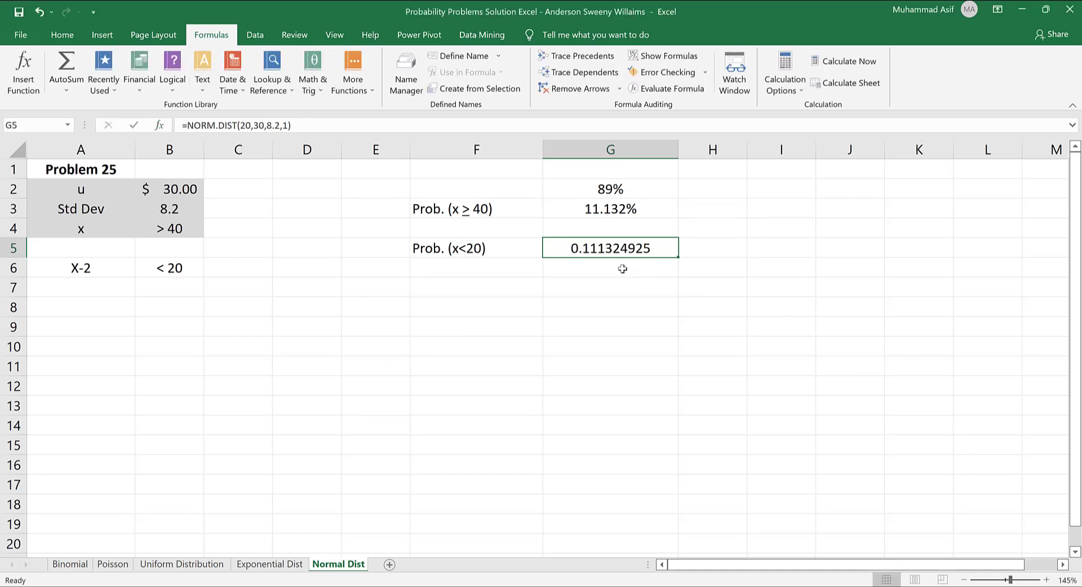
# - Format the Prob. (x<20) result in cell G5 as a percentage
pyautogui.click(61, 34)
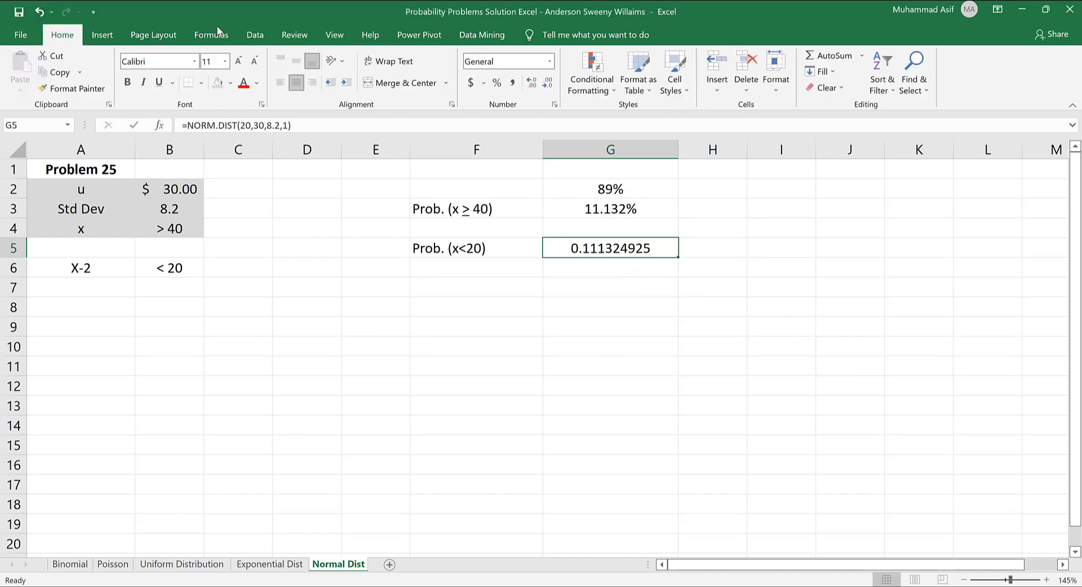
pyautogui.click(498, 83)
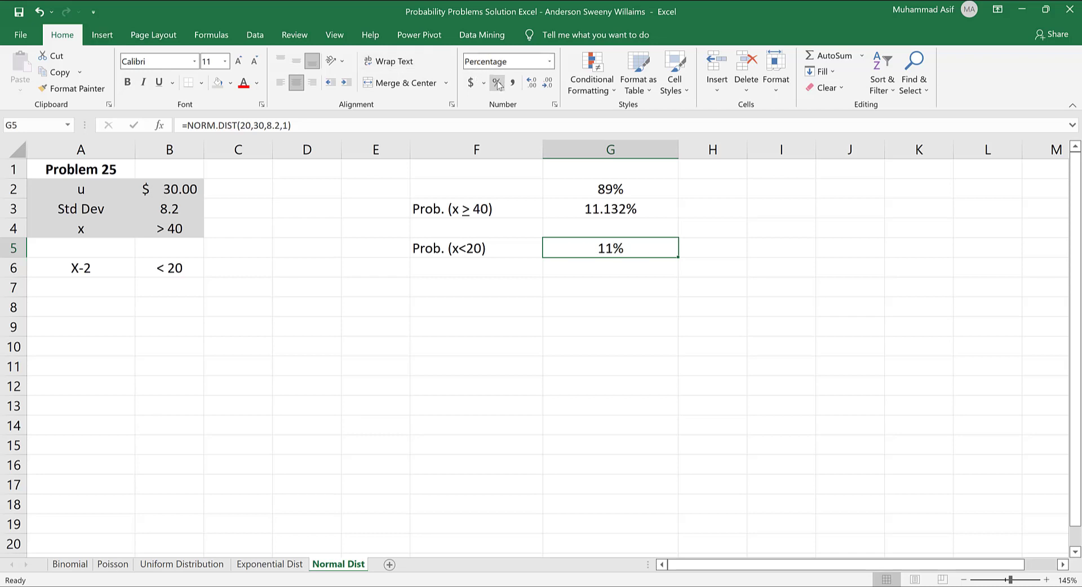
# - Show the Prob. (x<20) percentage in cell G5 with three decimal places
pyautogui.click(531, 83)
pyautogui.click(531, 84)
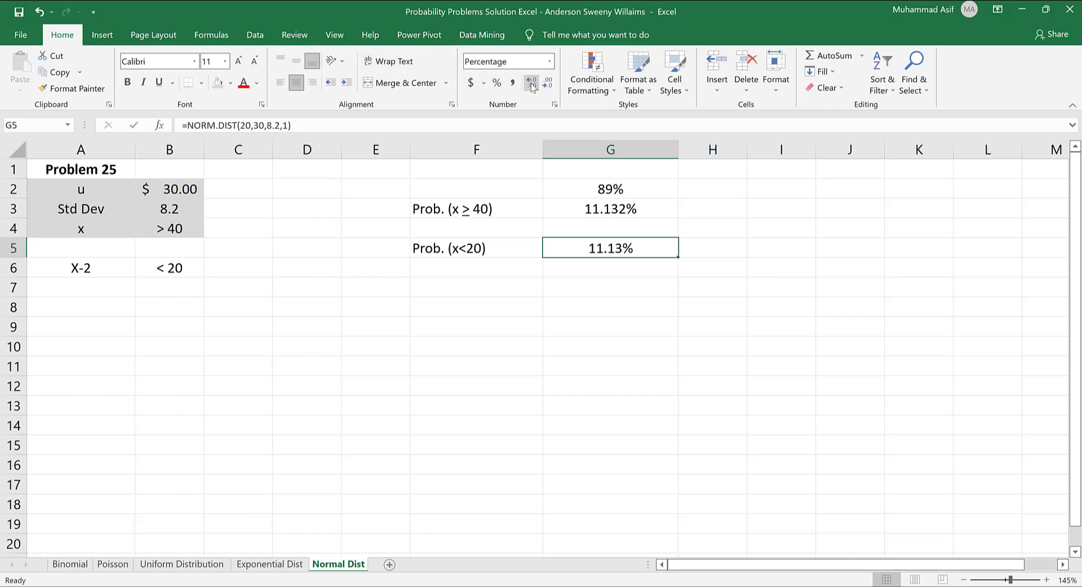
pyautogui.click(654, 330)
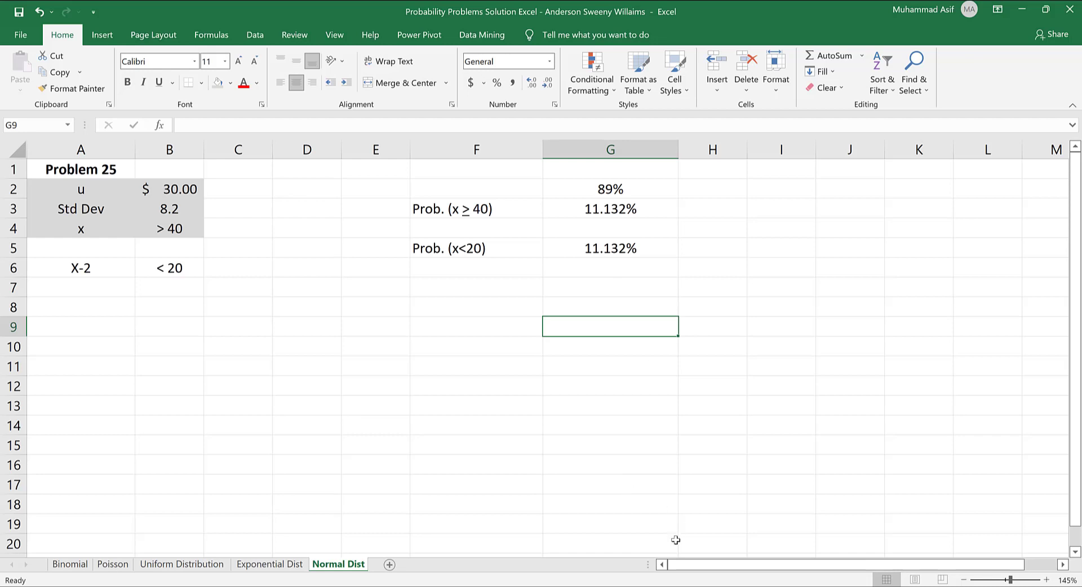
# - Read question c of Problem 25 about the top 10% in the PDF, and return to the Excel worksheet
pyautogui.hotkey('alt', 'Tab')
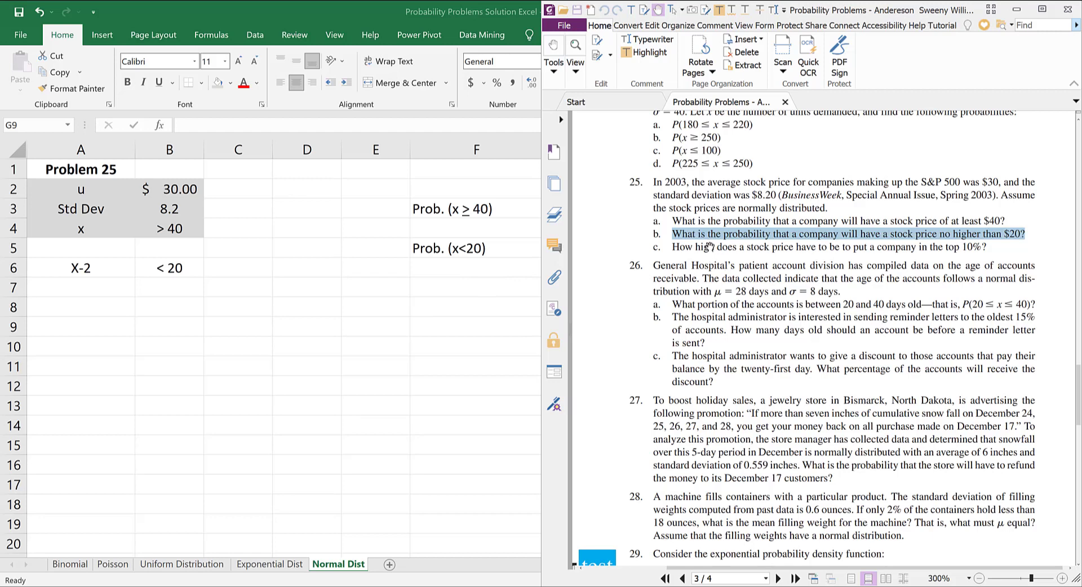
pyautogui.click(696, 248)
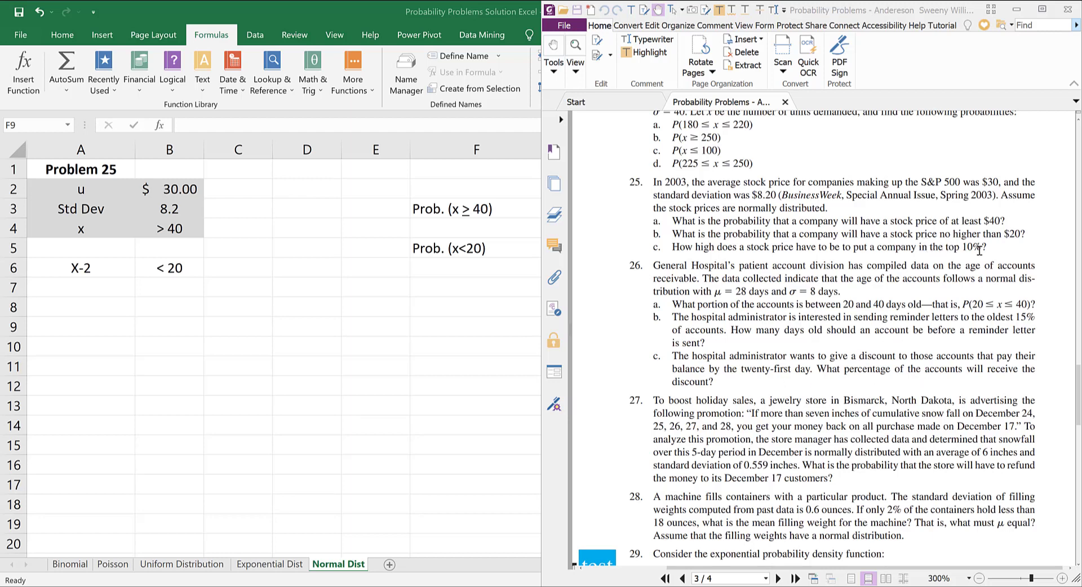
pyautogui.moveTo(929, 248); pyautogui.dragTo(988, 247)
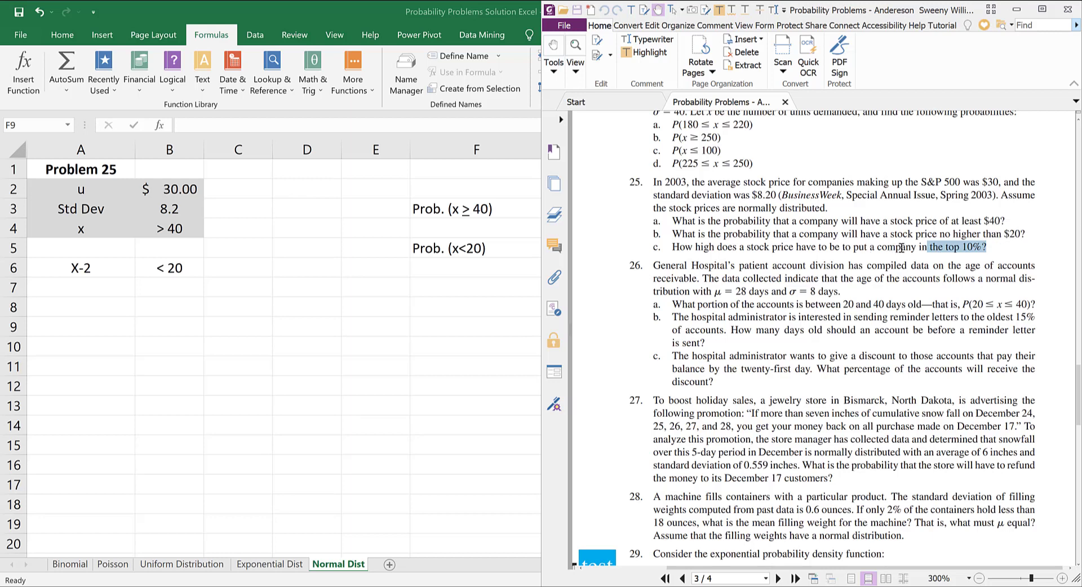
pyautogui.click(446, 330)
pyautogui.press('super+Up')
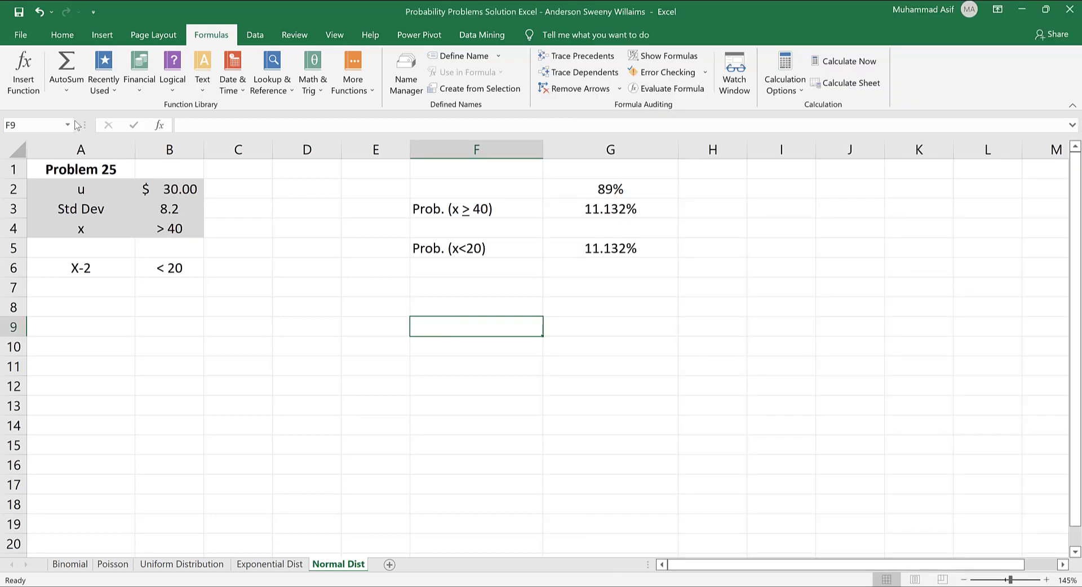
# - Enter the label NORM.S.INV in cell F8
pyautogui.click(458, 309)
pyautogui.write('NO')
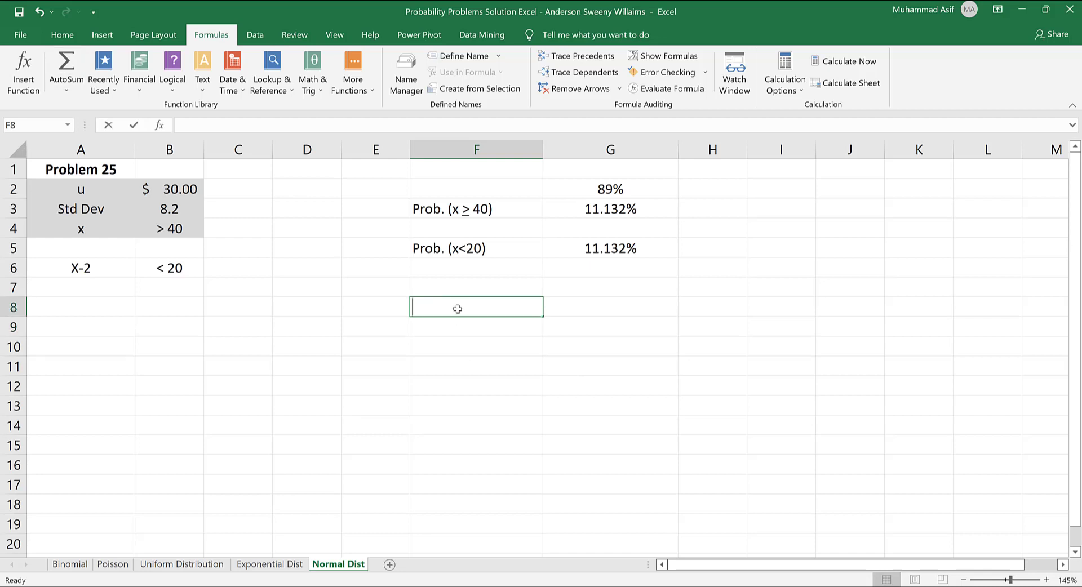
pyautogui.write('RM')
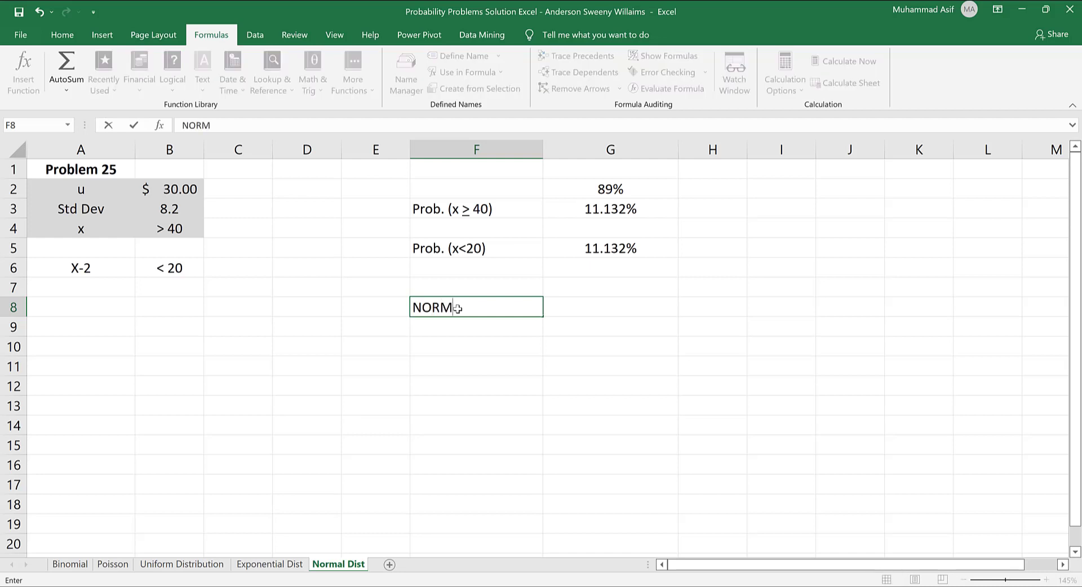
pyautogui.write('..')
pyautogui.press('BackSpace')
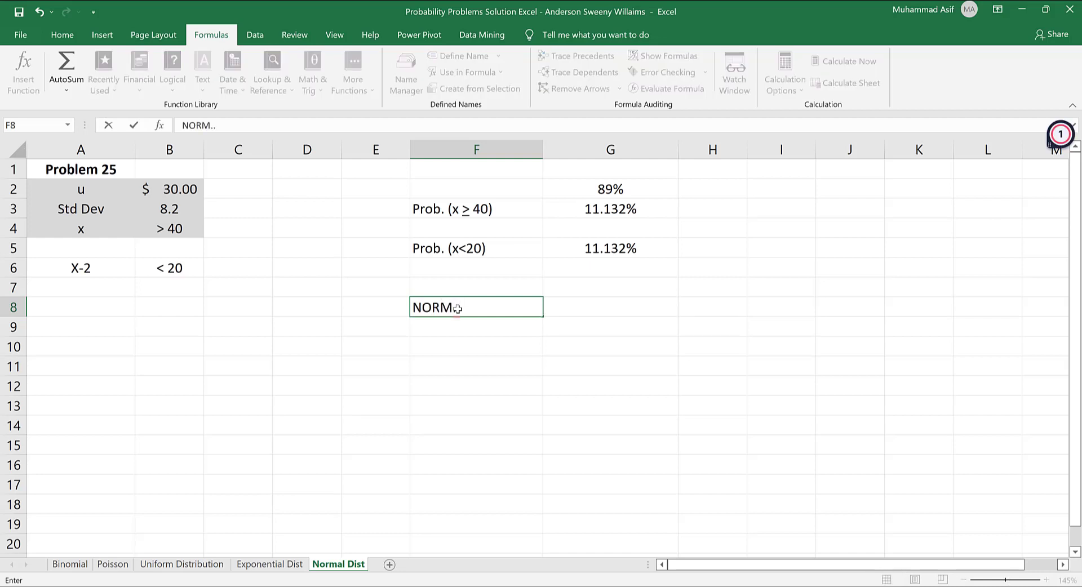
pyautogui.write('S.INV')
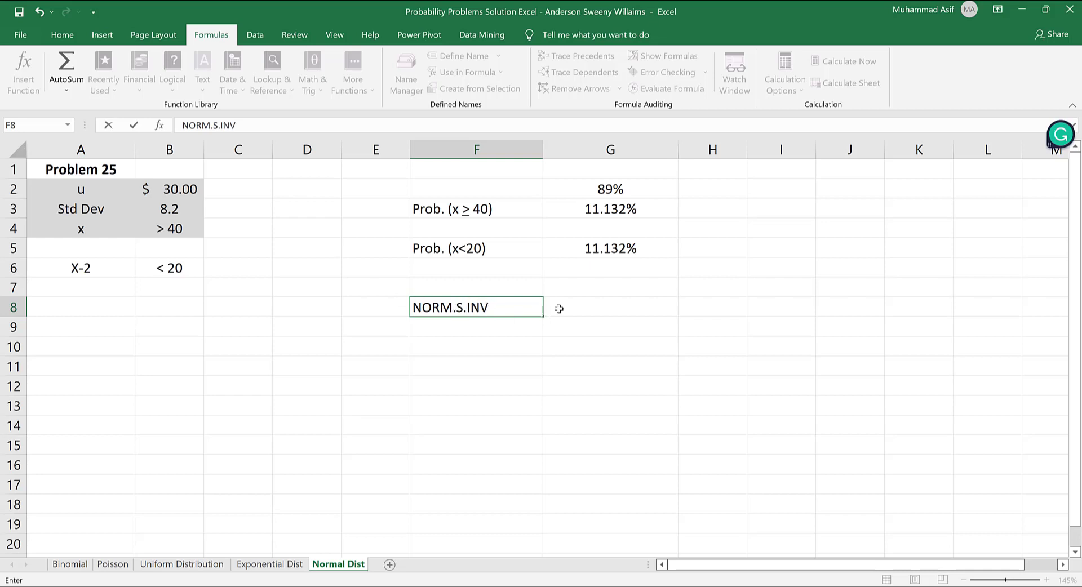
pyautogui.press('Tab')
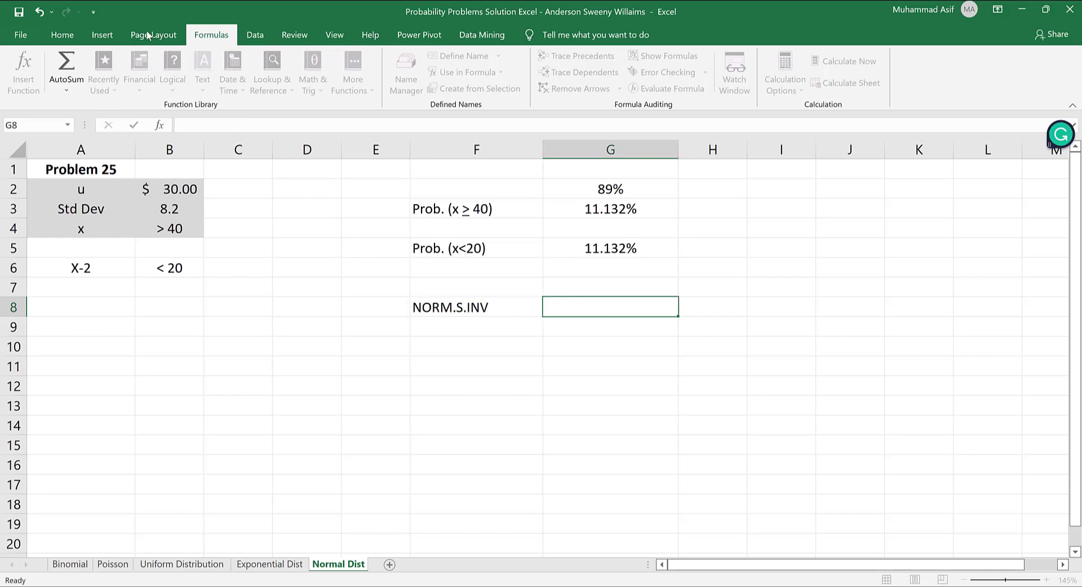
# - Insert a NORM.S.INV function in cell G8 with probability 0.9
pyautogui.click(24, 73)
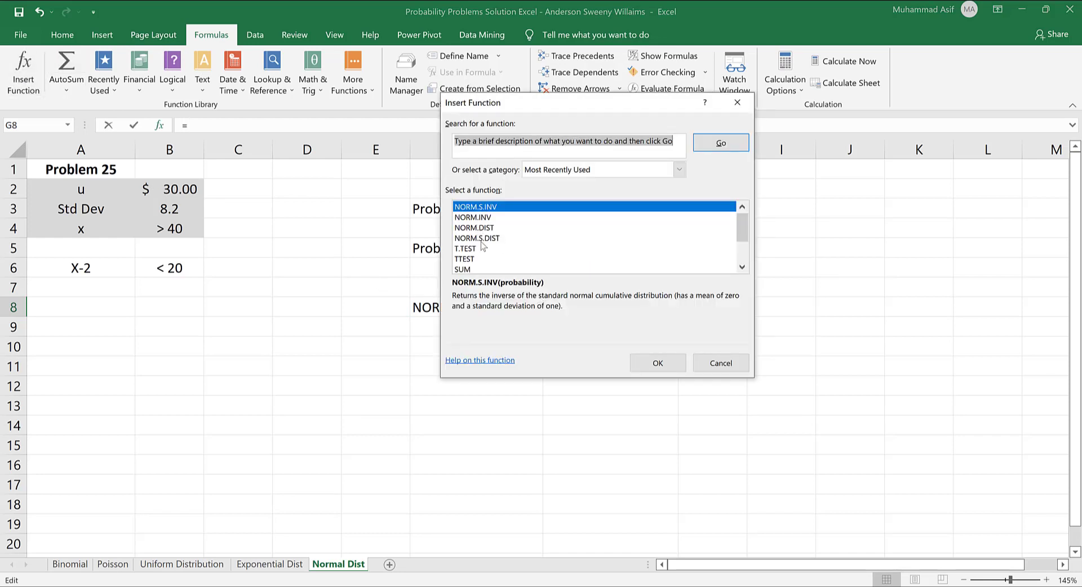
pyautogui.click(482, 208)
pyautogui.doubleClick(482, 207)
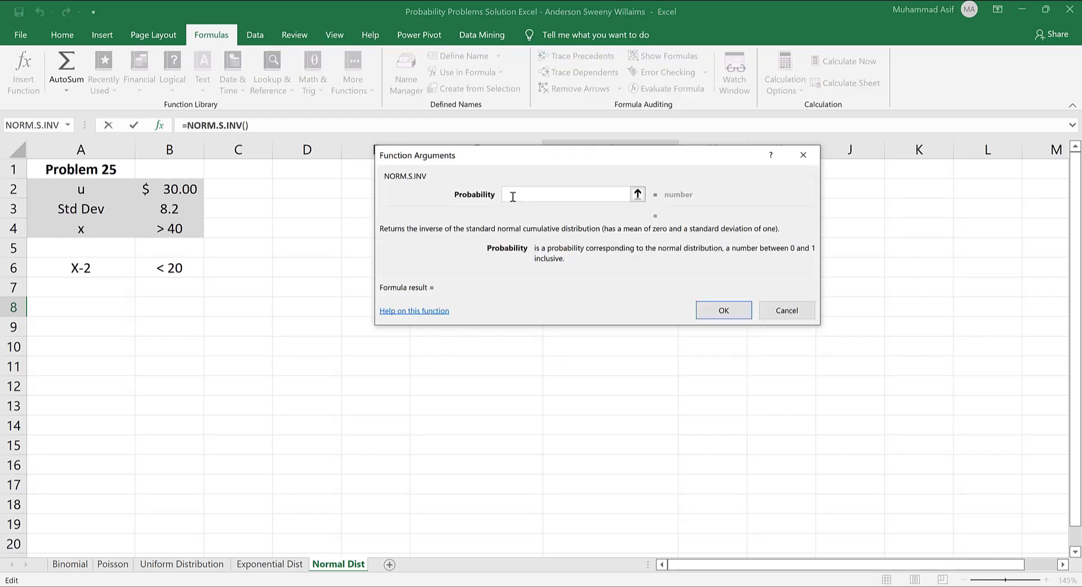
pyautogui.write('0.9')
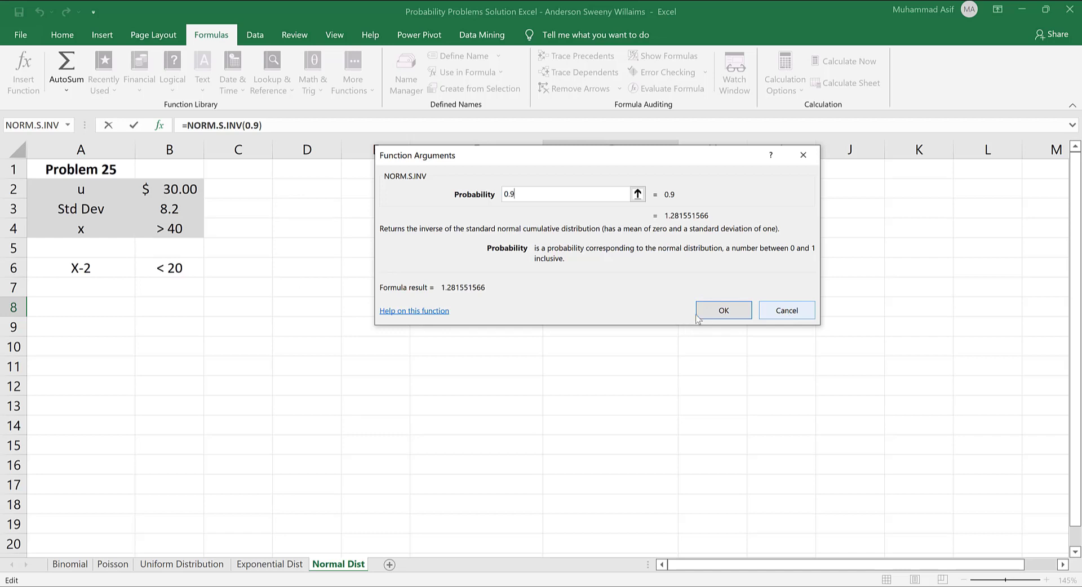
pyautogui.click(713, 315)
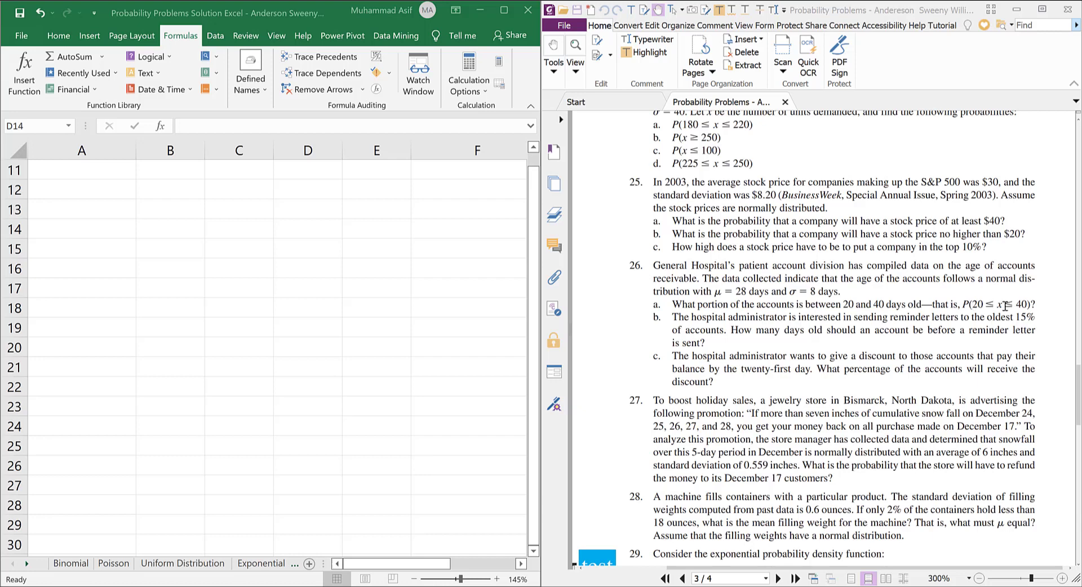
# - Evaluate NORM.DIST for Problem 26 question a in cell D14 with X 40, mean 28, standard deviation 8 and cumulative 1
pyautogui.click(186, 260)
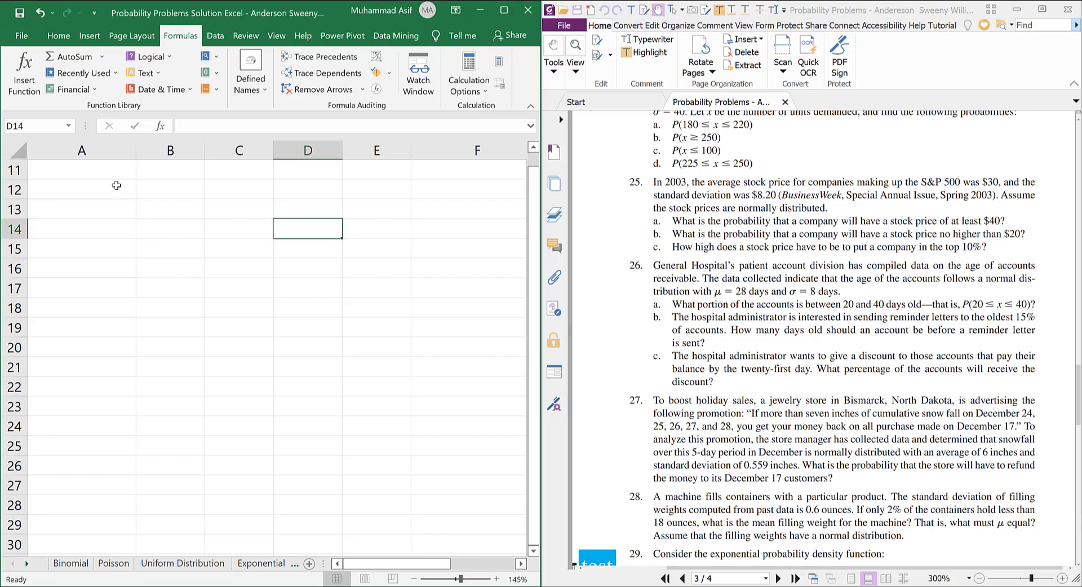
pyautogui.click(27, 73)
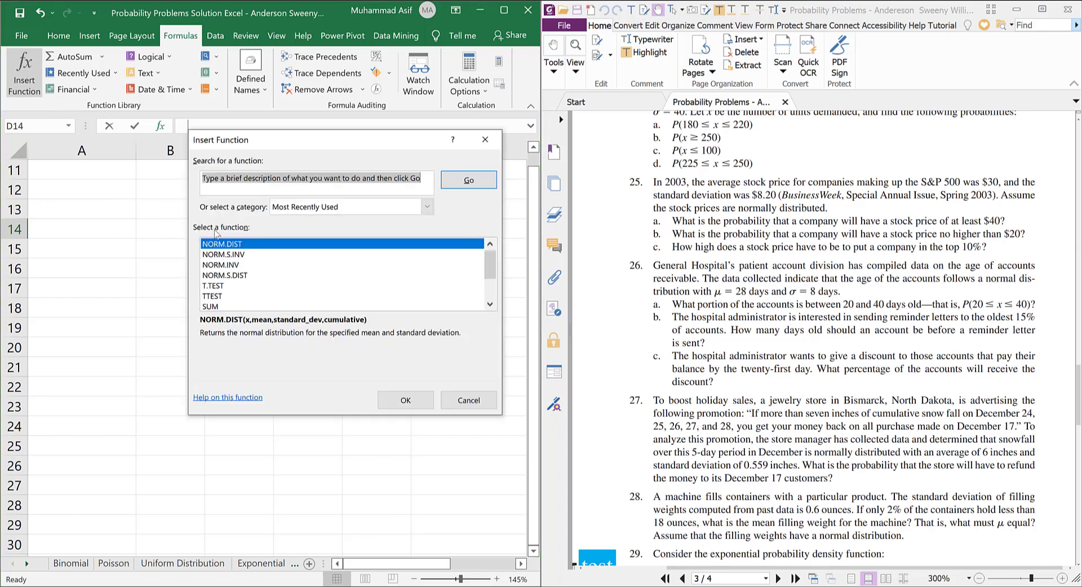
pyautogui.click(399, 401)
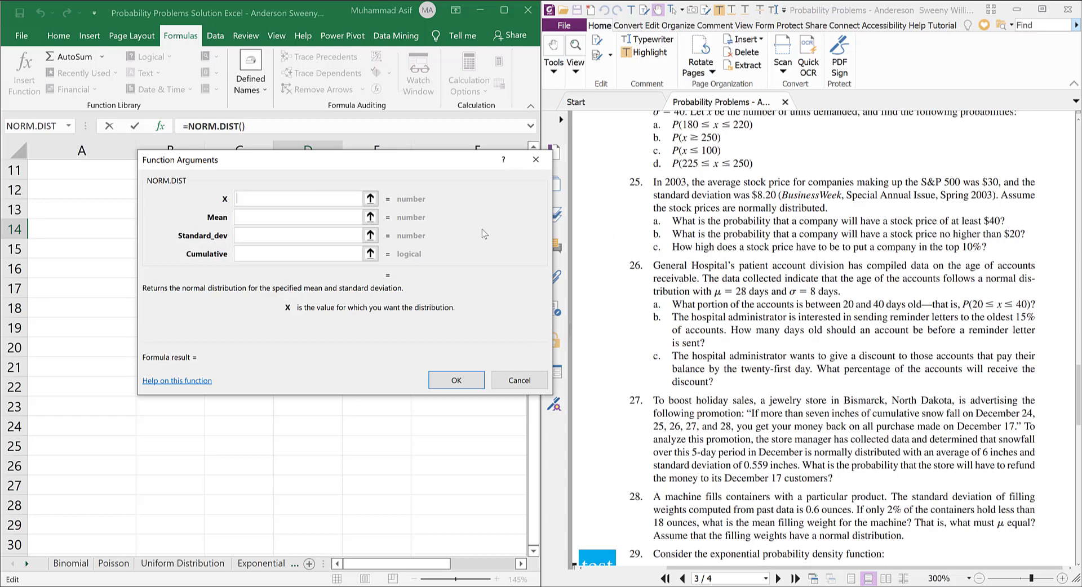
pyautogui.write('40')
pyautogui.press('Tab')
pyautogui.write('28')
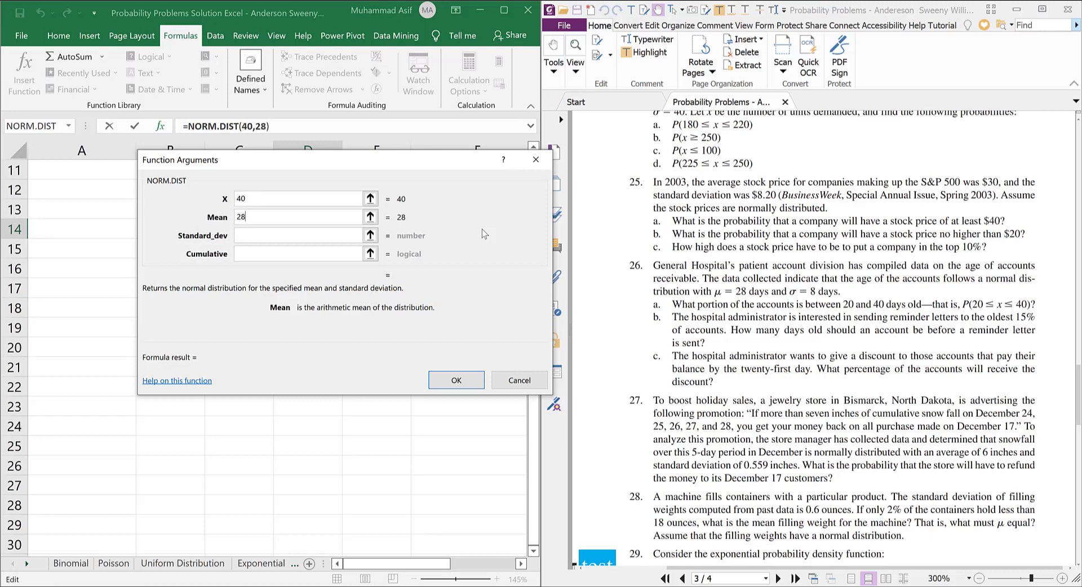
pyautogui.press('Tab')
pyautogui.write('8')
pyautogui.press('Tab')
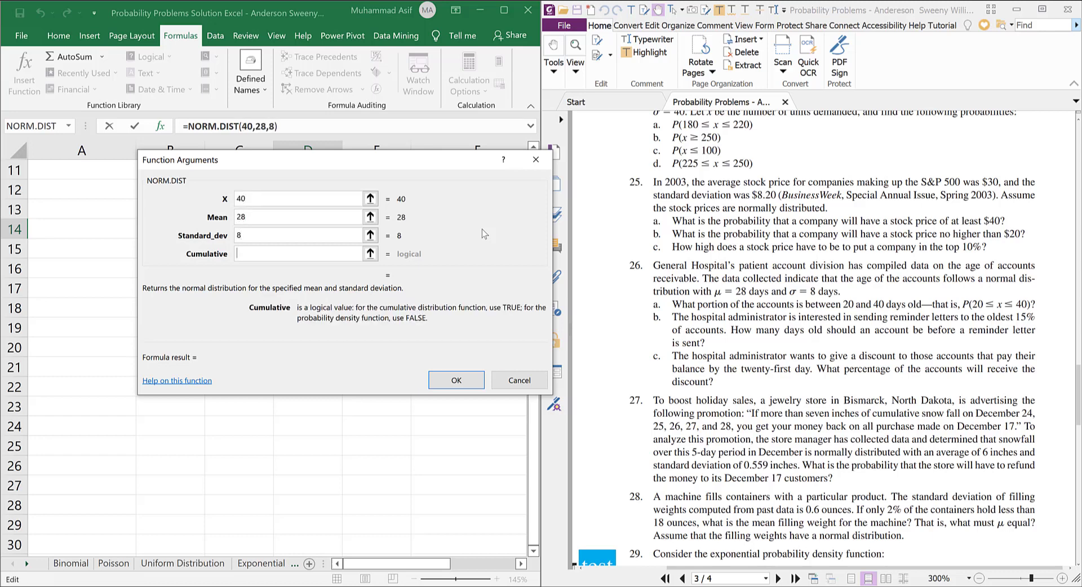
pyautogui.write('1')
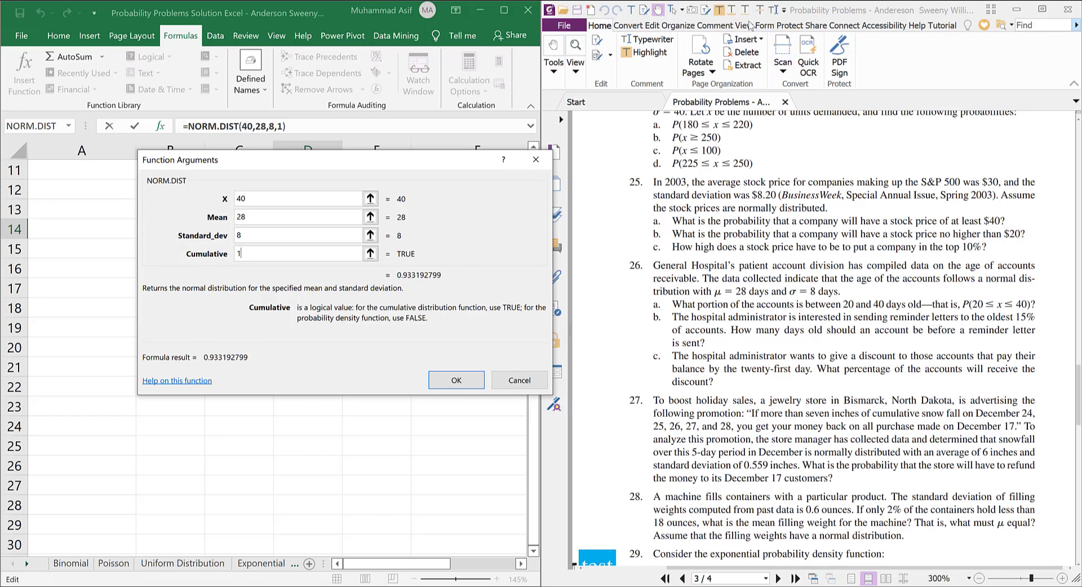
# - Change X to 20 in the NORM.DIST arguments to evaluate the lower limit of Problem 26 question a
pyautogui.click(750, 26)
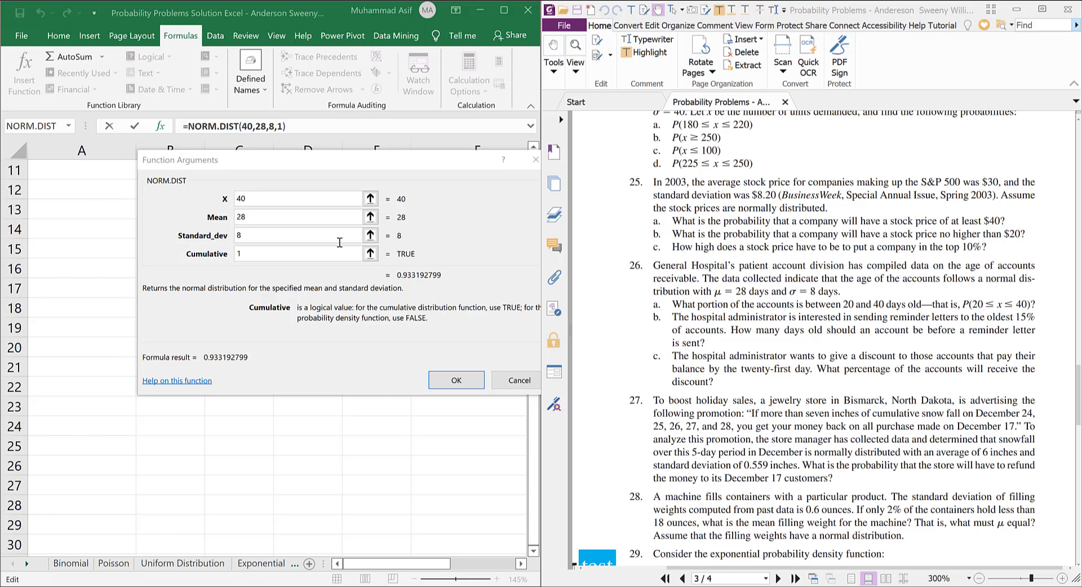
pyautogui.click(245, 217)
pyautogui.click(253, 198)
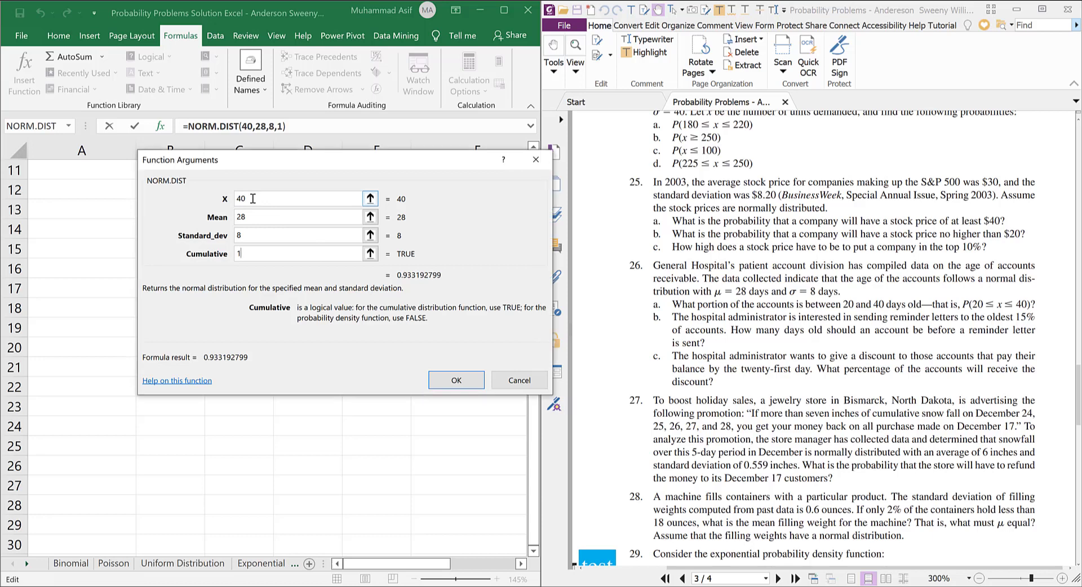
pyautogui.press('BackSpace')
pyautogui.press('BackSpace')
pyautogui.write('20')
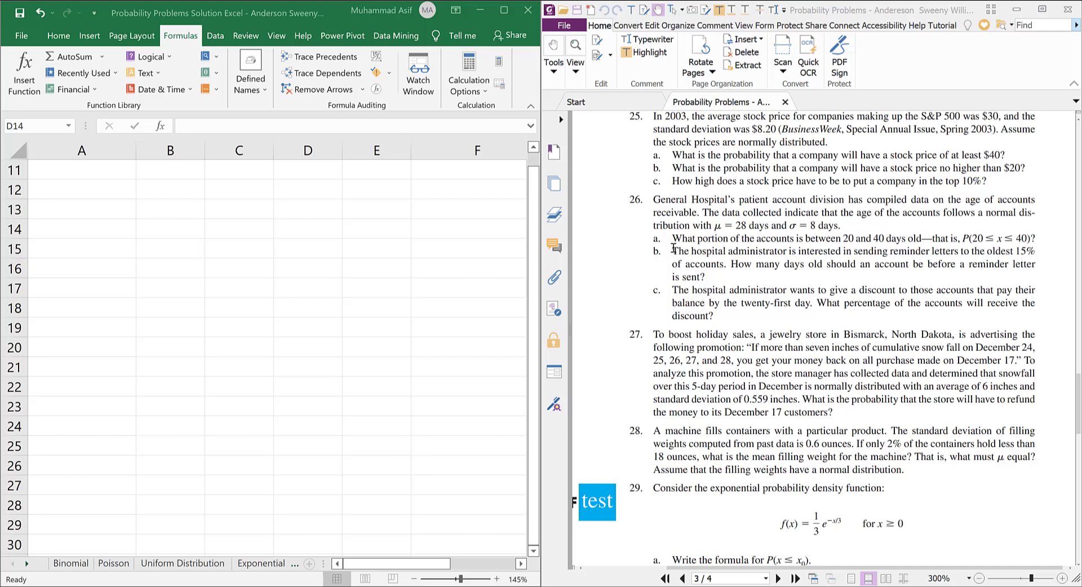
# - Highlight question b of Problem 26 in the PDF, and evaluate NORM.S.INV in cell C15 with probability 0.85, discarding the formula
pyautogui.moveTo(675, 250); pyautogui.dragTo(712, 277)
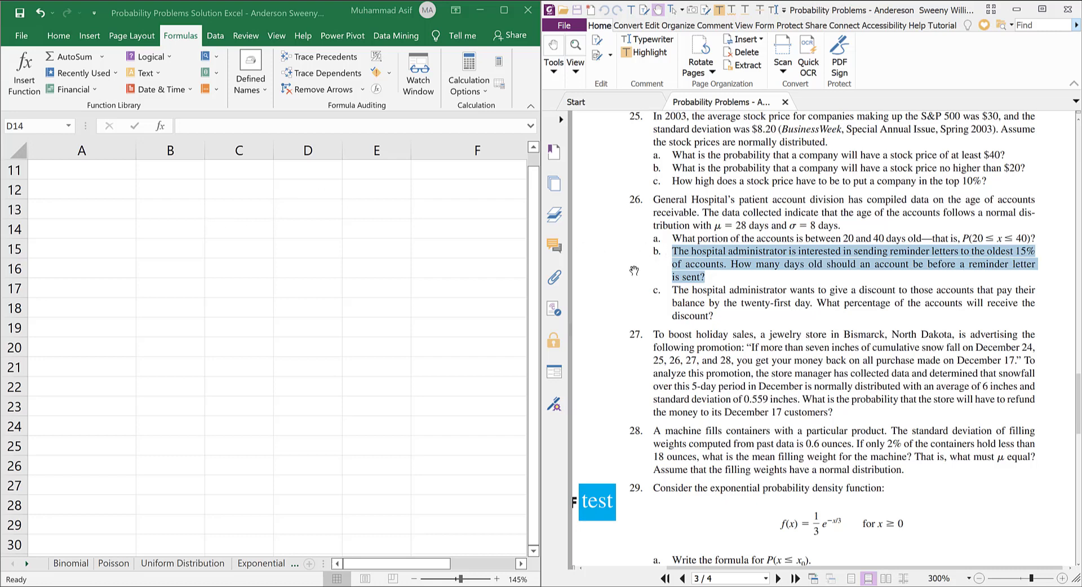
pyautogui.click(241, 255)
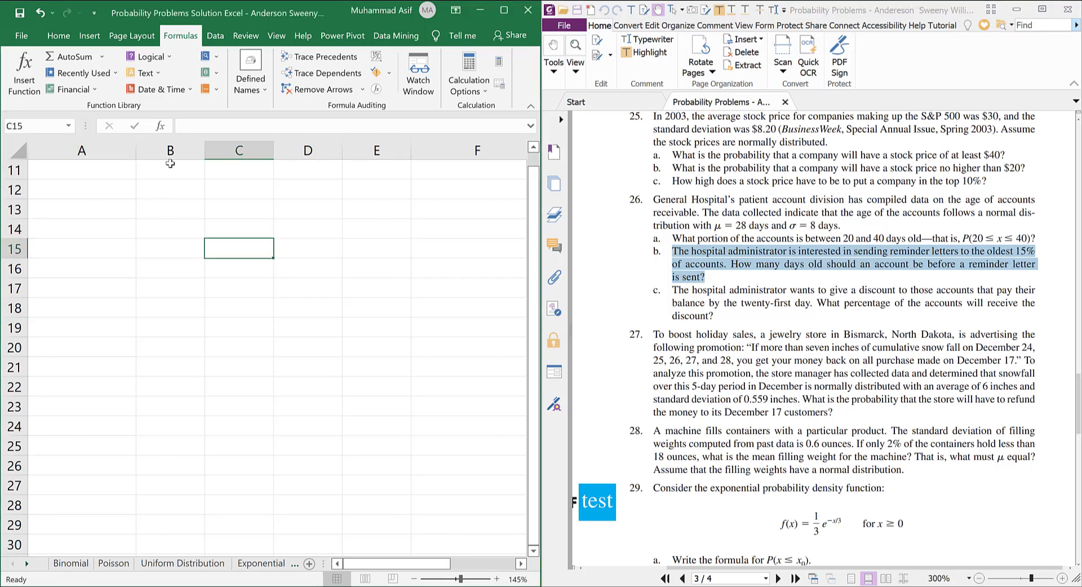
pyautogui.click(30, 80)
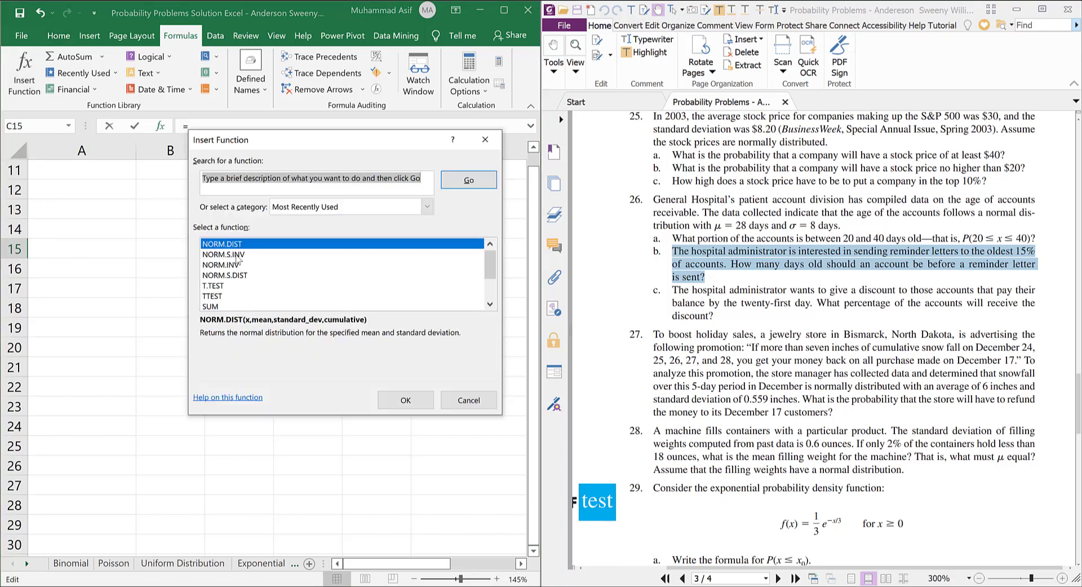
pyautogui.doubleClick(236, 255)
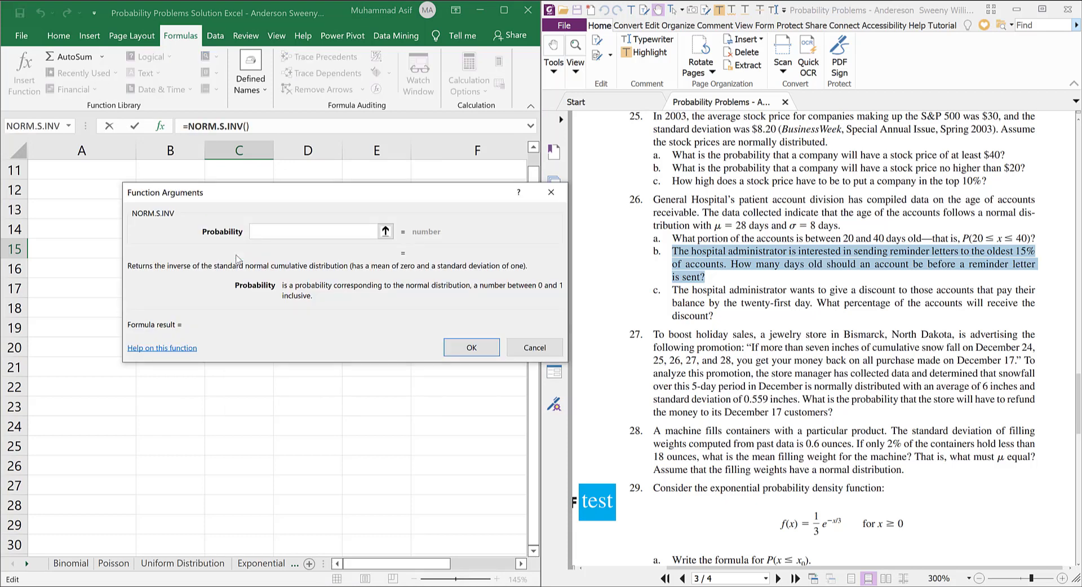
pyautogui.write('0.85')
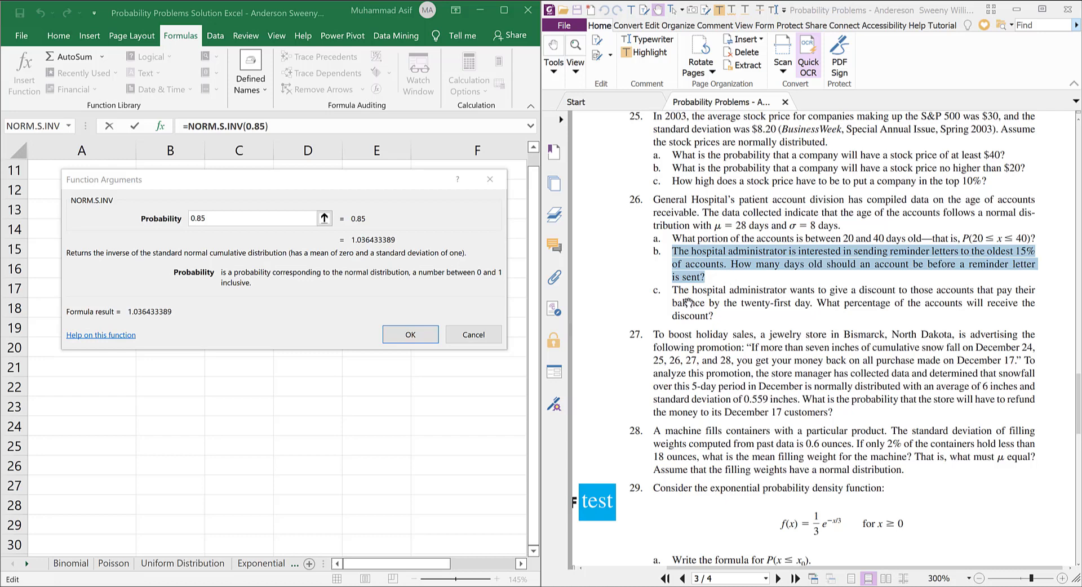
pyautogui.click(614, 312)
pyautogui.click(477, 336)
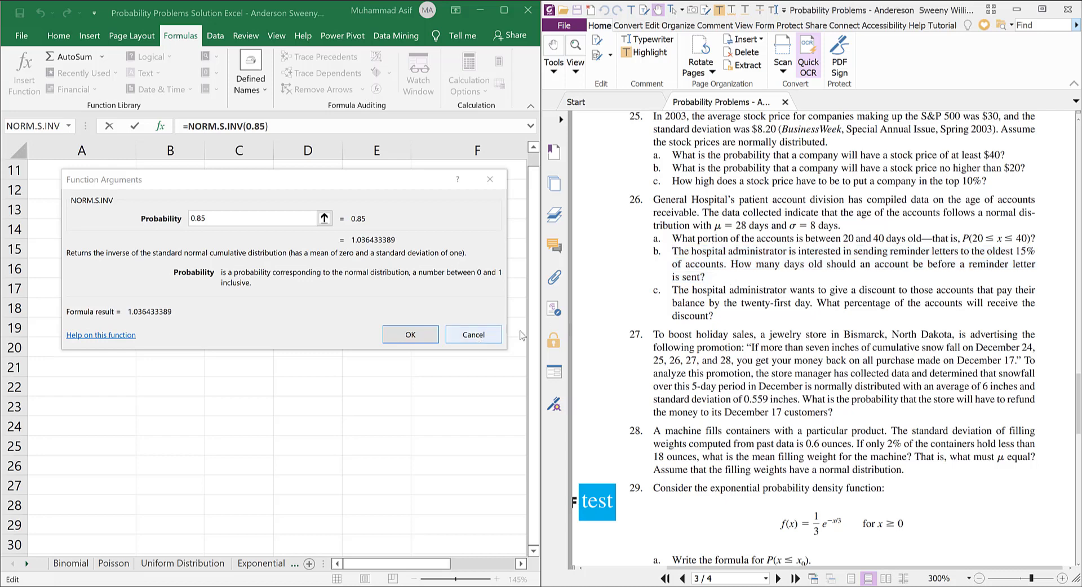
# - Highlight question c of Problem 26 in the PDF, about the discount for accounts paid by the twenty-first day
pyautogui.click(672, 292)
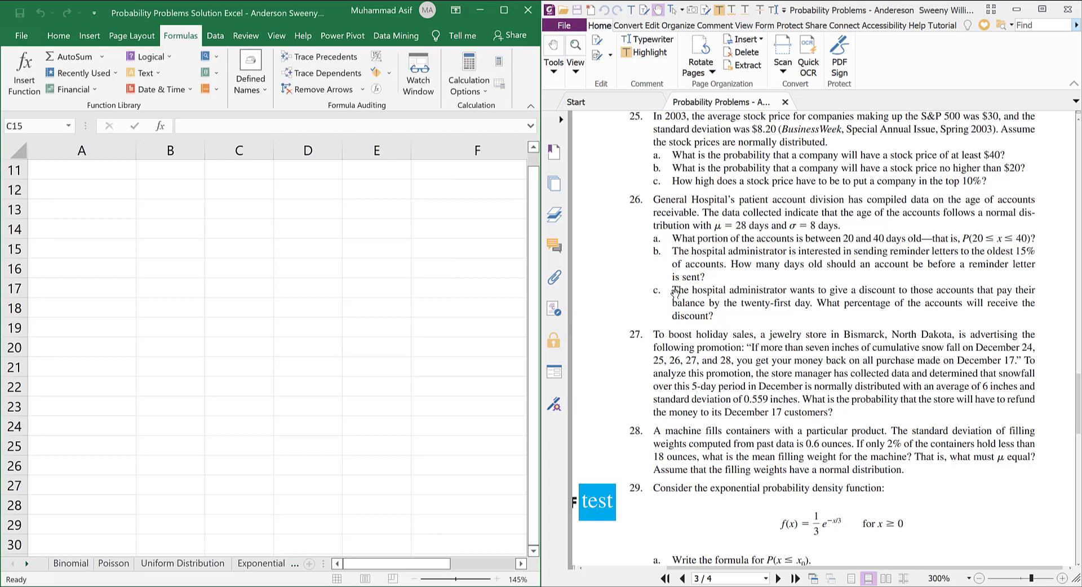
pyautogui.moveTo(674, 290); pyautogui.dragTo(729, 318)
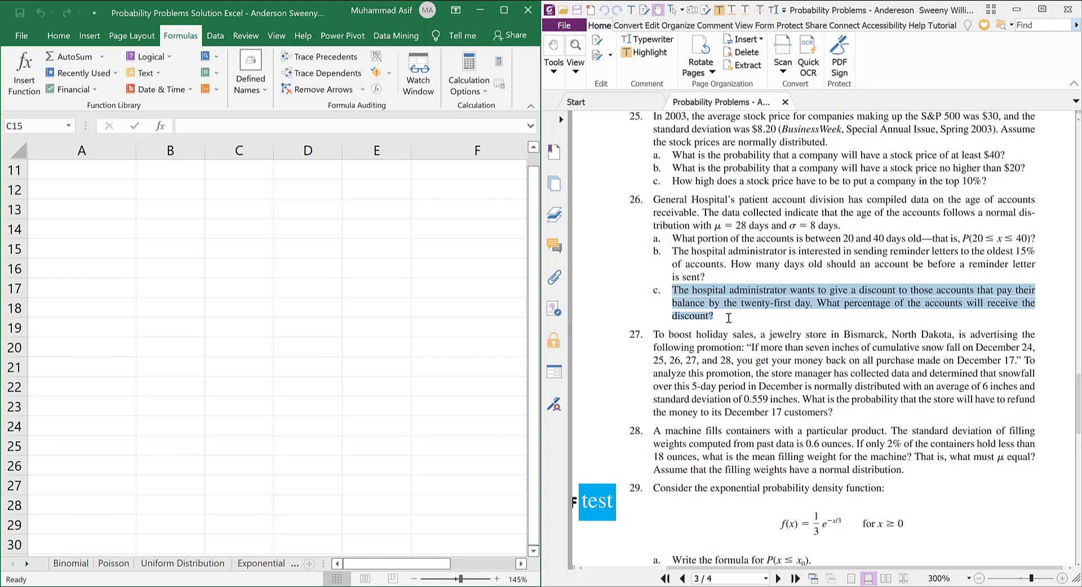
pyautogui.moveTo(729, 317); pyautogui.dragTo(729, 317)
# - Evaluate NORM.DIST for Problem 26 question c in cell C15 with X 21, mean 28, standard deviation 8 and cumulative 1
pyautogui.click(287, 240)
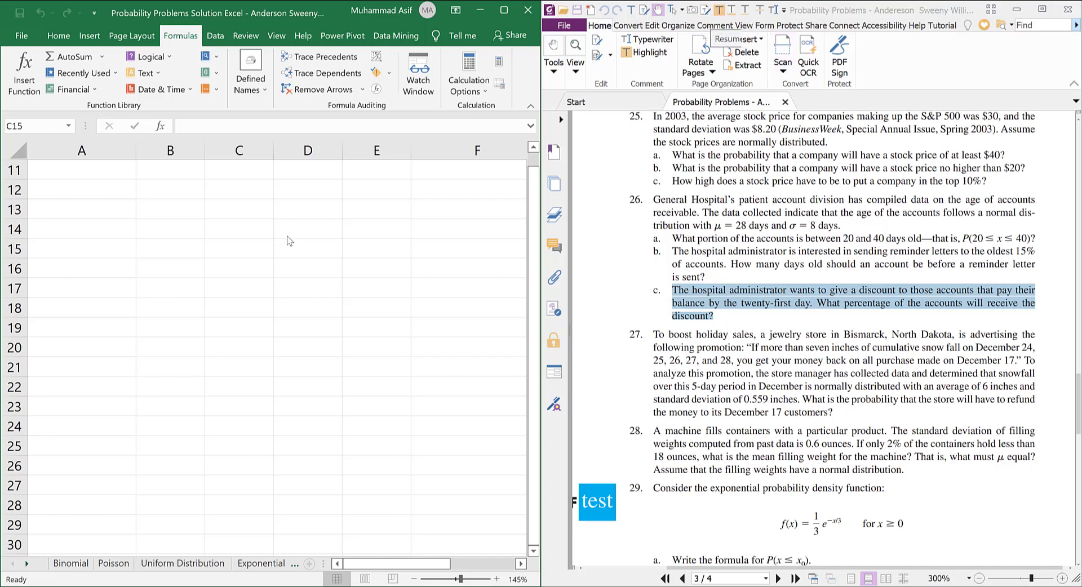
pyautogui.click(24, 71)
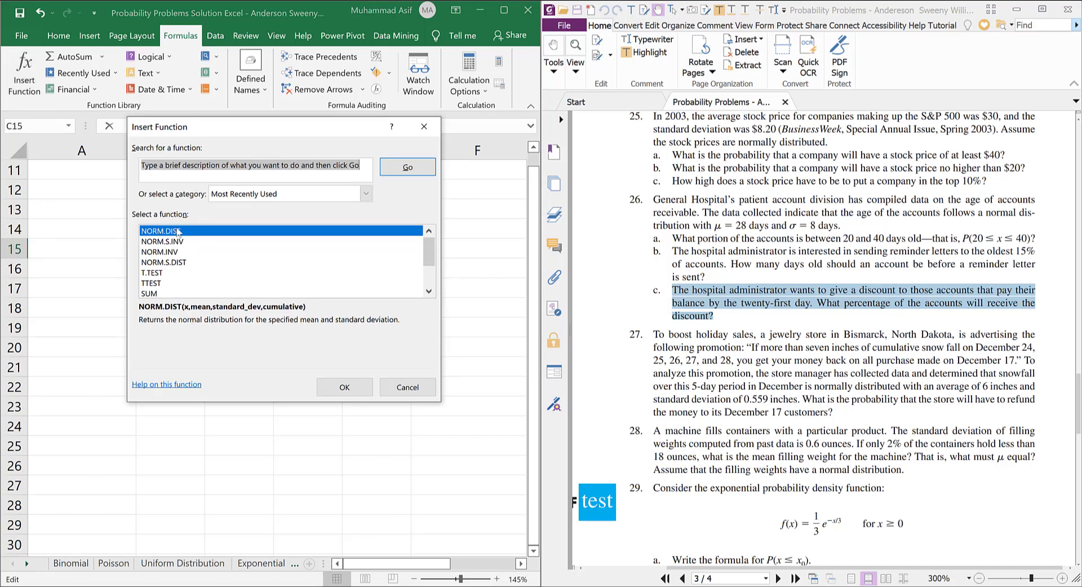
pyautogui.press('Escape')
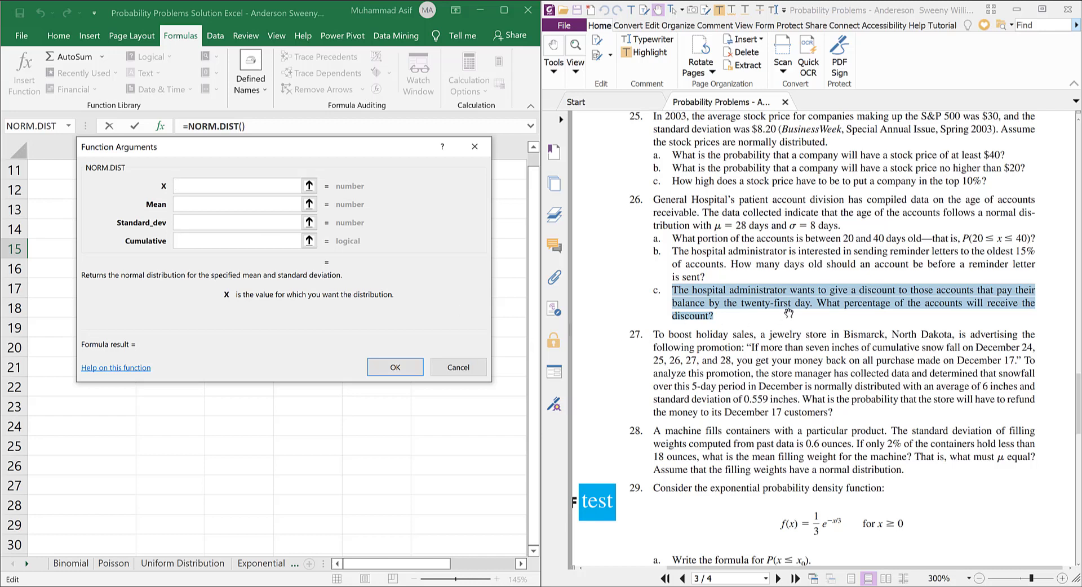
pyautogui.write('21')
pyautogui.press('Tab')
pyautogui.write('28')
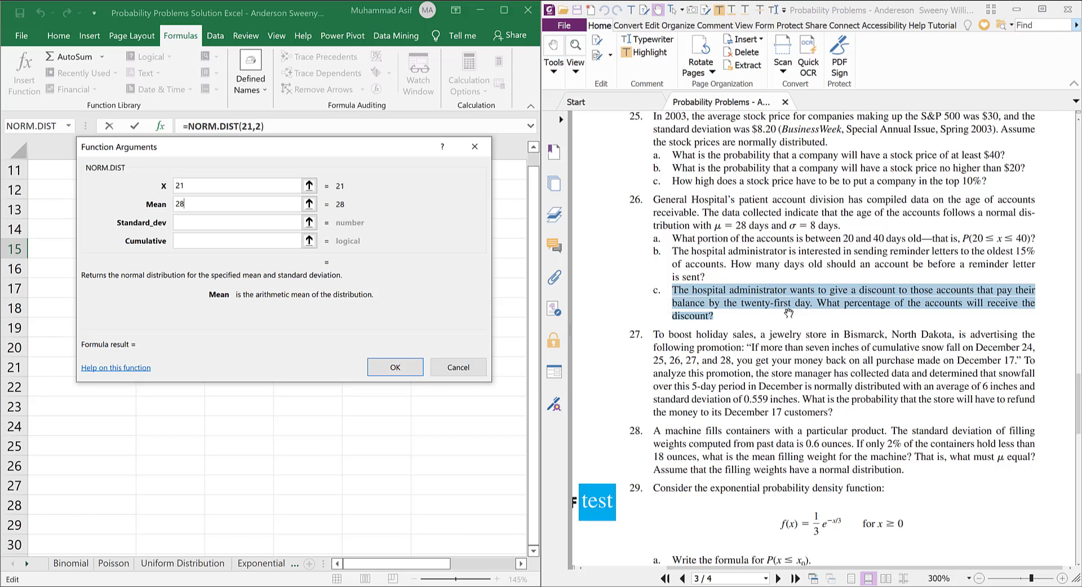
pyautogui.press('Tab')
pyautogui.write('8')
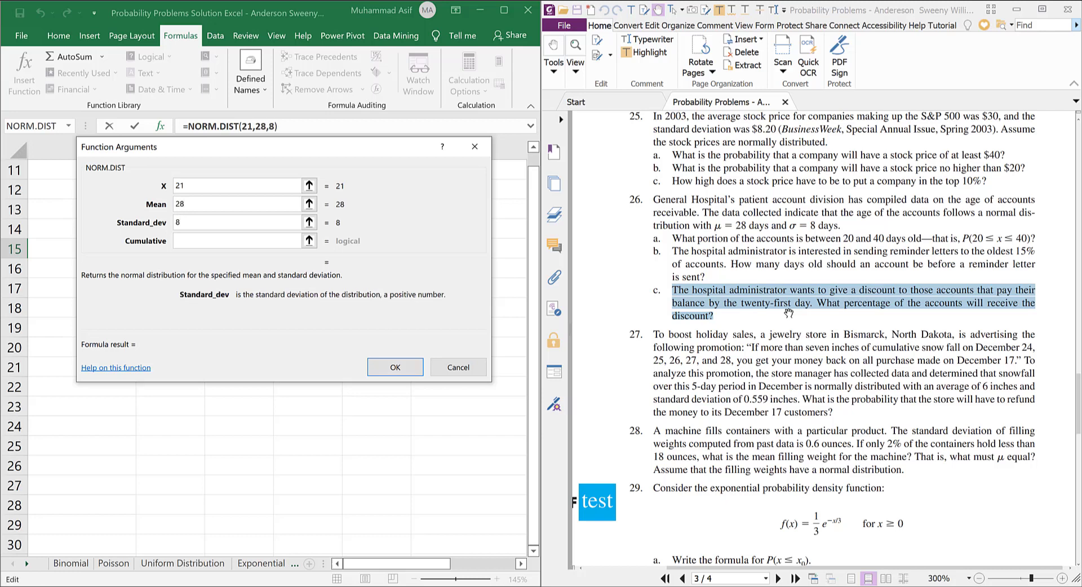
pyautogui.press('Tab')
pyautogui.write('1')
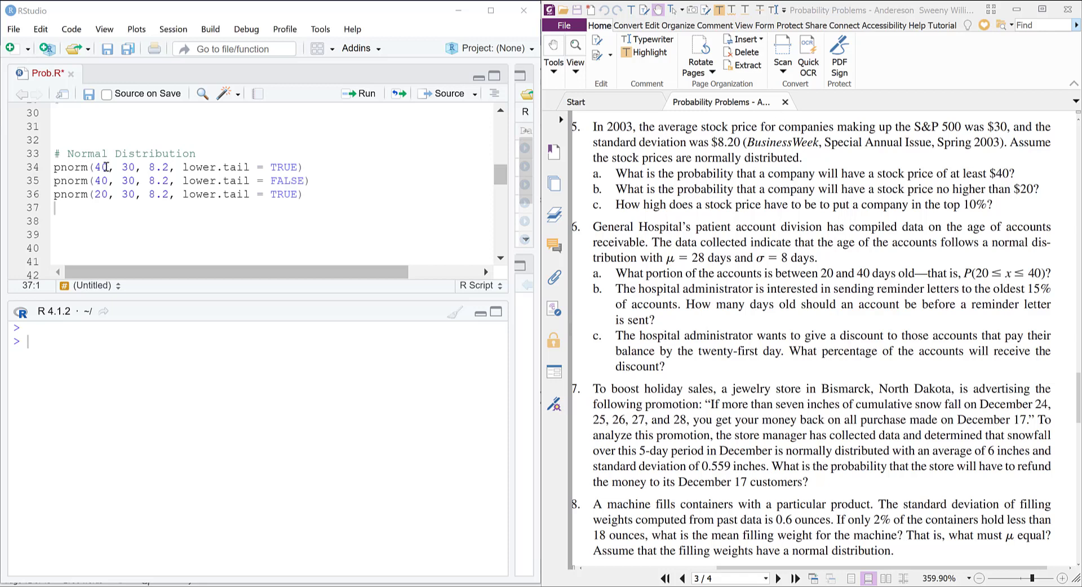
# - In RStudio, check the 40 argument against Problem 25 question a and run pnorm(40, 30, 8.2, lower.tail = TRUE)
pyautogui.click(101, 166)
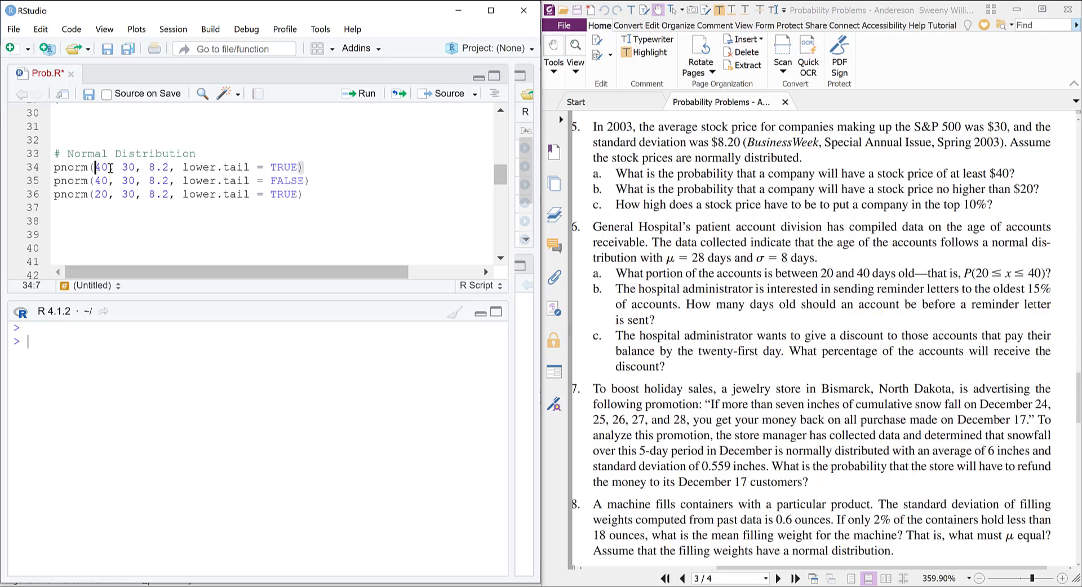
pyautogui.doubleClick(101, 167)
pyautogui.click(947, 179)
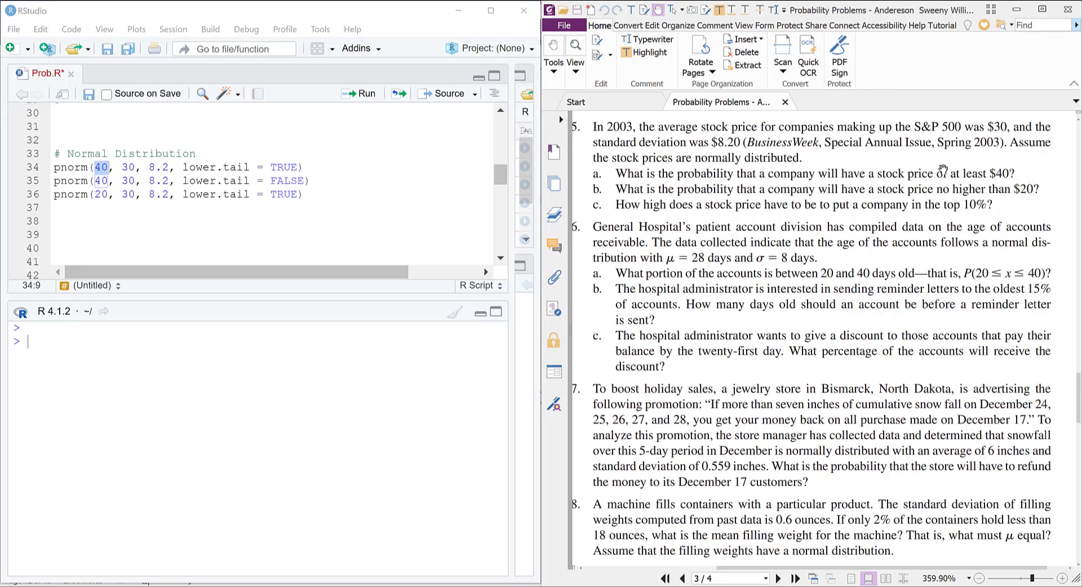
pyautogui.scroll(1, 911, 168)
pyautogui.moveTo(911, 168); pyautogui.dragTo(915, 172)
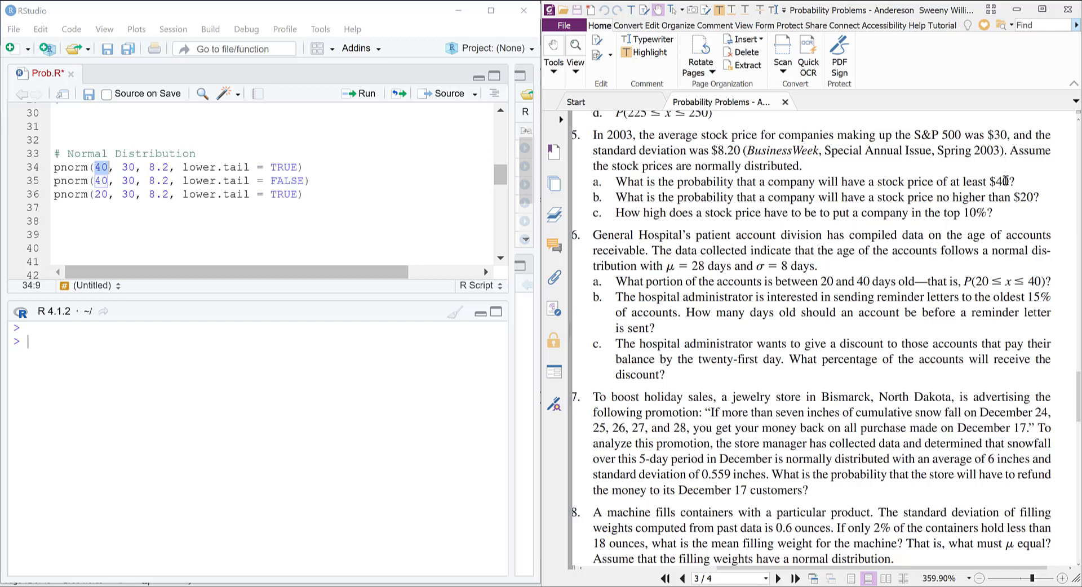
pyautogui.click(239, 164)
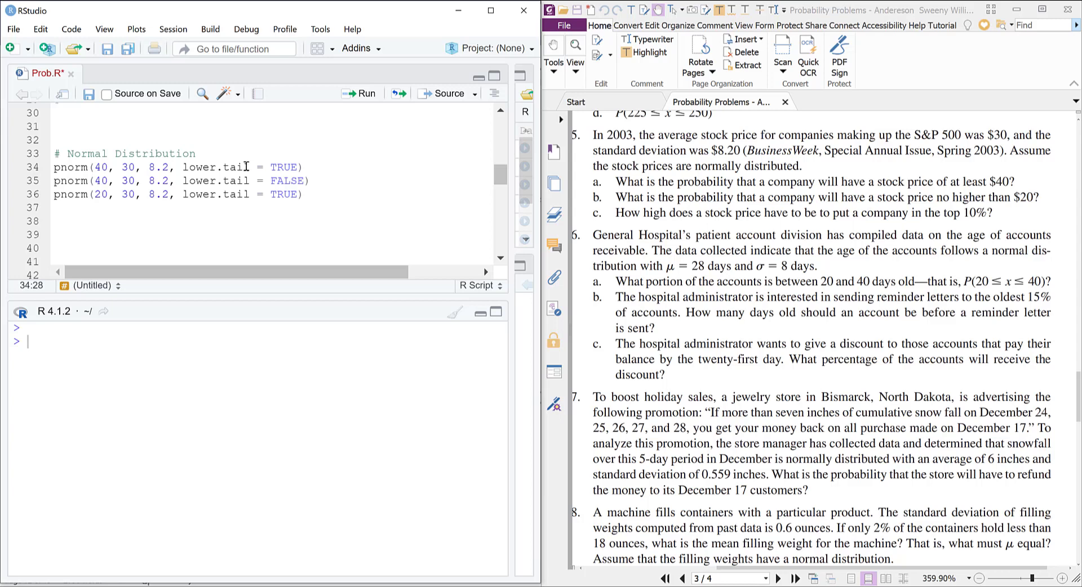
pyautogui.click(361, 93)
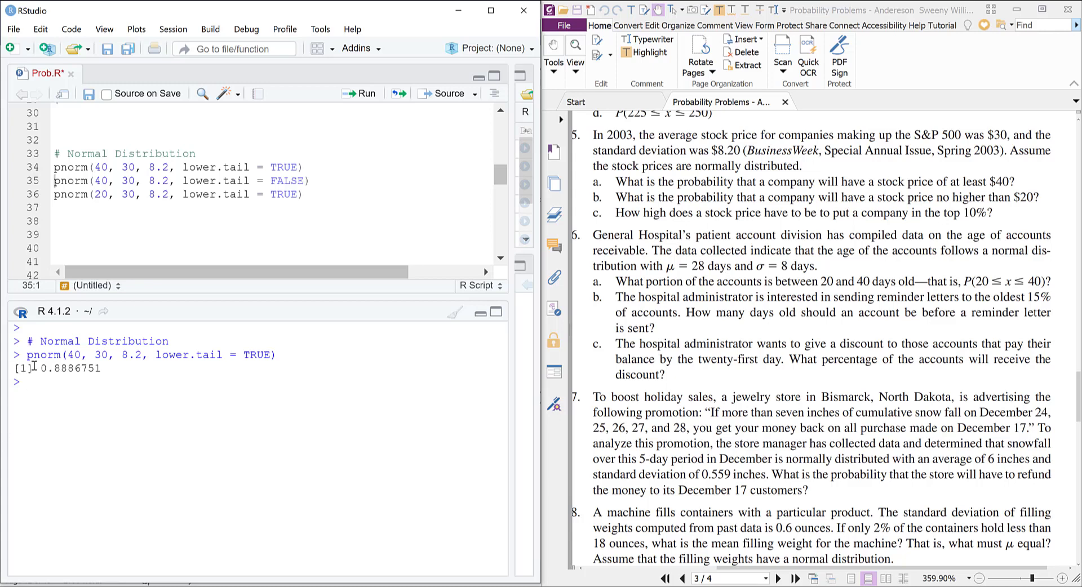
# - Clear the console and run pnorm(40, 30, 8.2, lower.tail = FALSE) from the script
pyautogui.hotkey('ctrl', 'l')
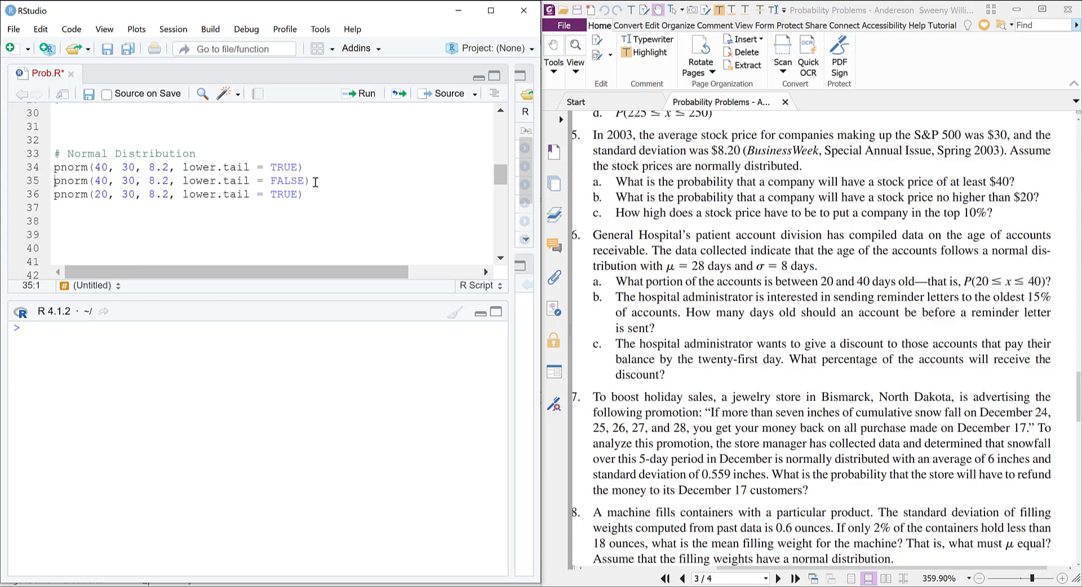
pyautogui.click(291, 179)
pyautogui.click(238, 183)
pyautogui.click(365, 94)
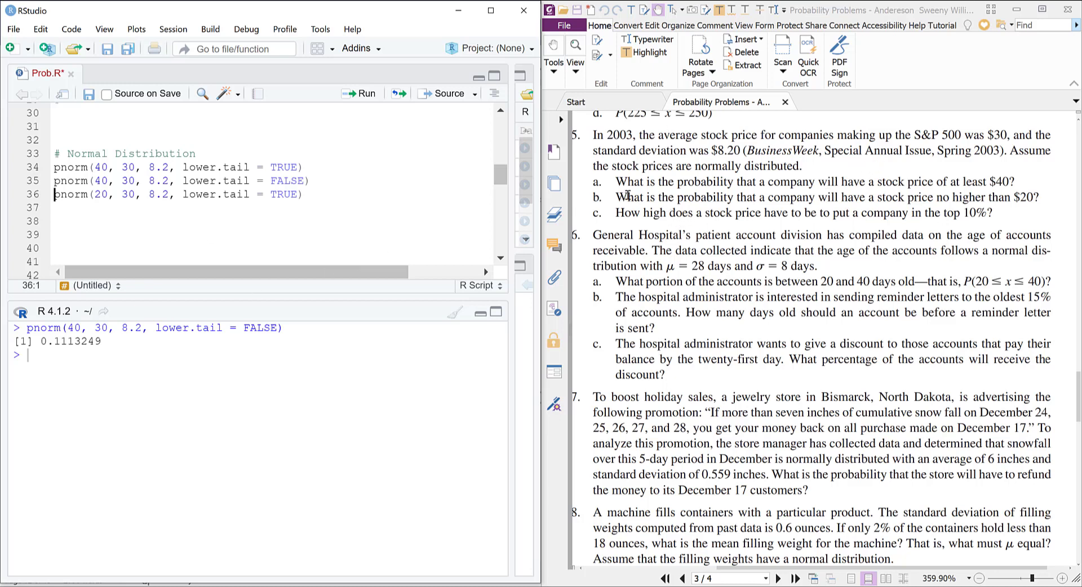
# - Highlight question b of Problem 25 and run pnorm(20, 30, 8.2, lower.tail = TRUE) in a cleared console
pyautogui.moveTo(628, 196); pyautogui.dragTo(1046, 200)
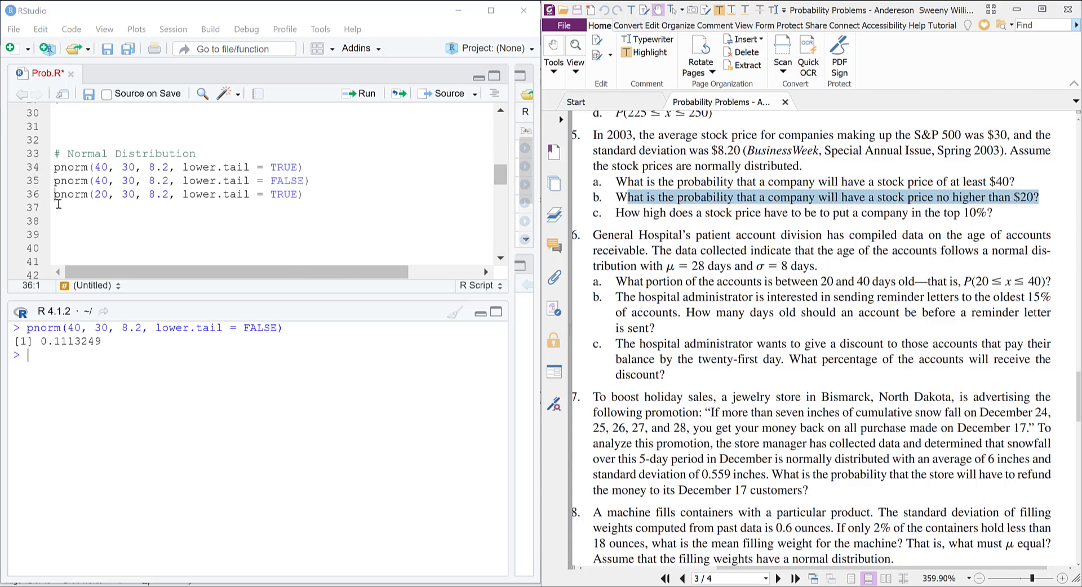
pyautogui.doubleClick(109, 194)
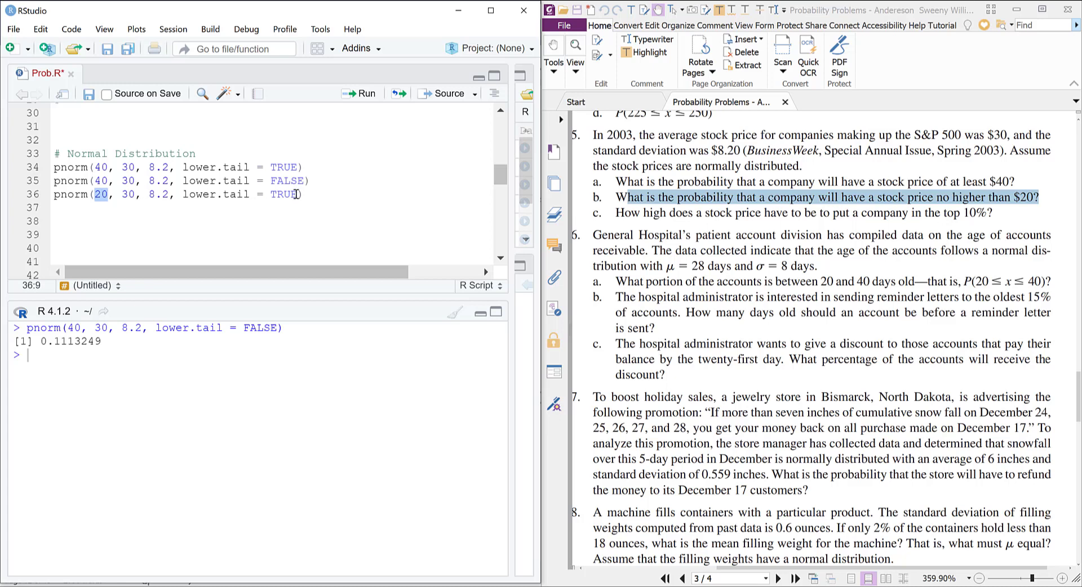
pyautogui.click(231, 194)
pyautogui.hotkey('ctrl', 'l')
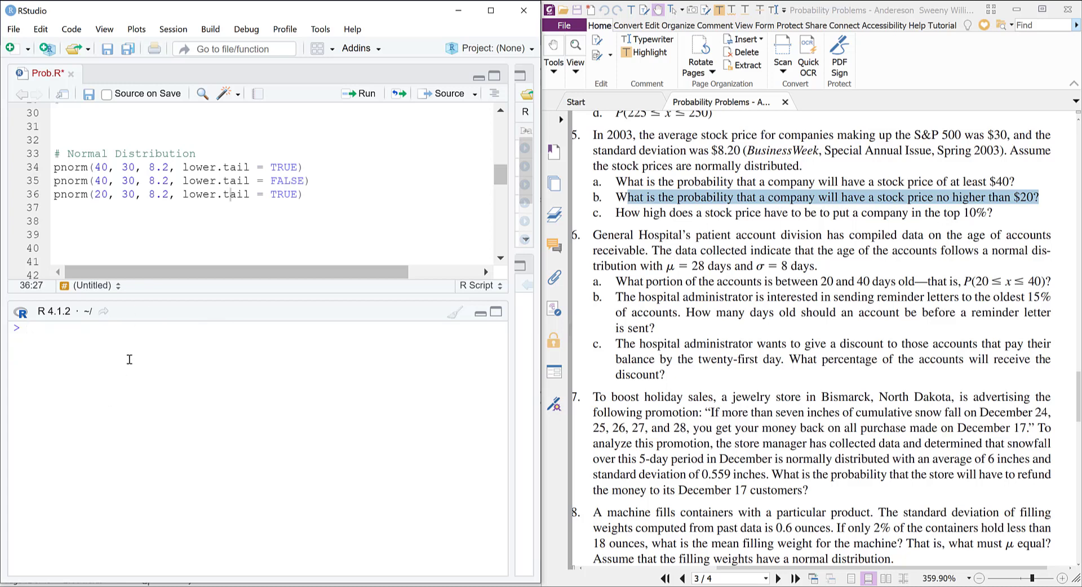
pyautogui.click(75, 194)
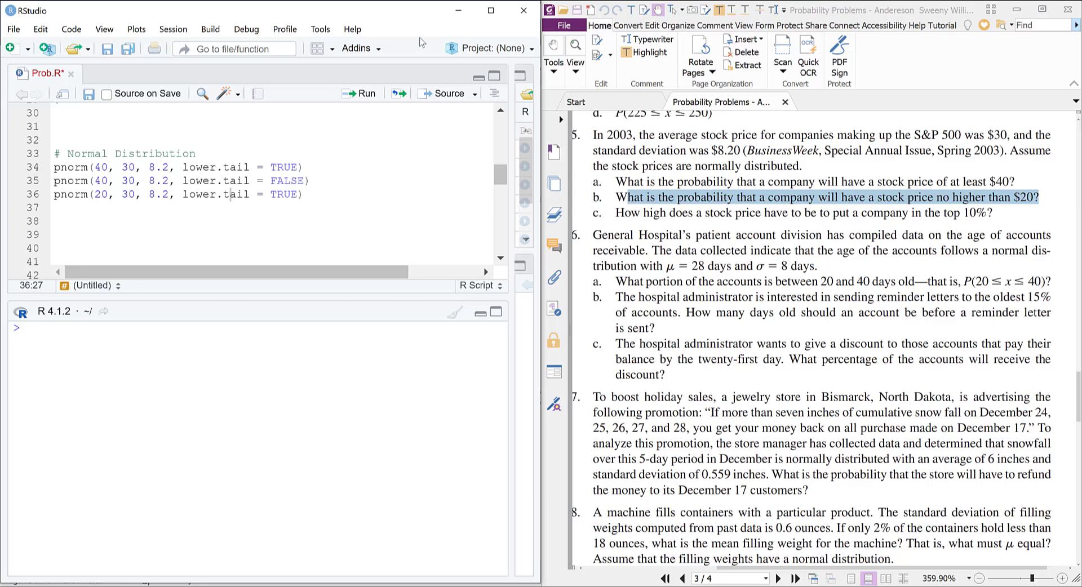
pyautogui.click(361, 94)
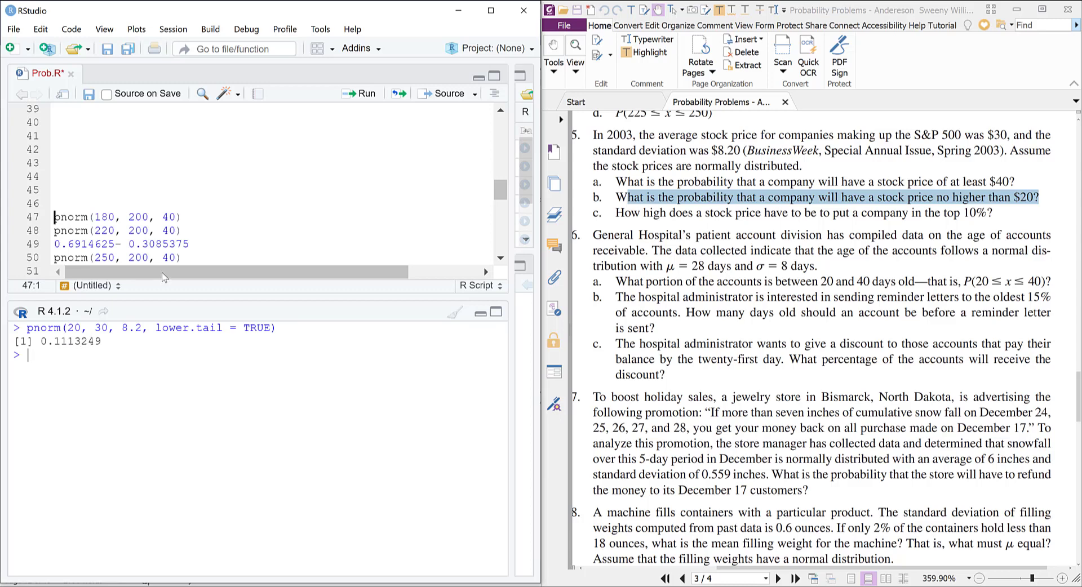
# - Highlight question c of Problem 25 in the PDF and run the qnorm(.9) line of the script
pyautogui.scroll(-2, 196, 188)
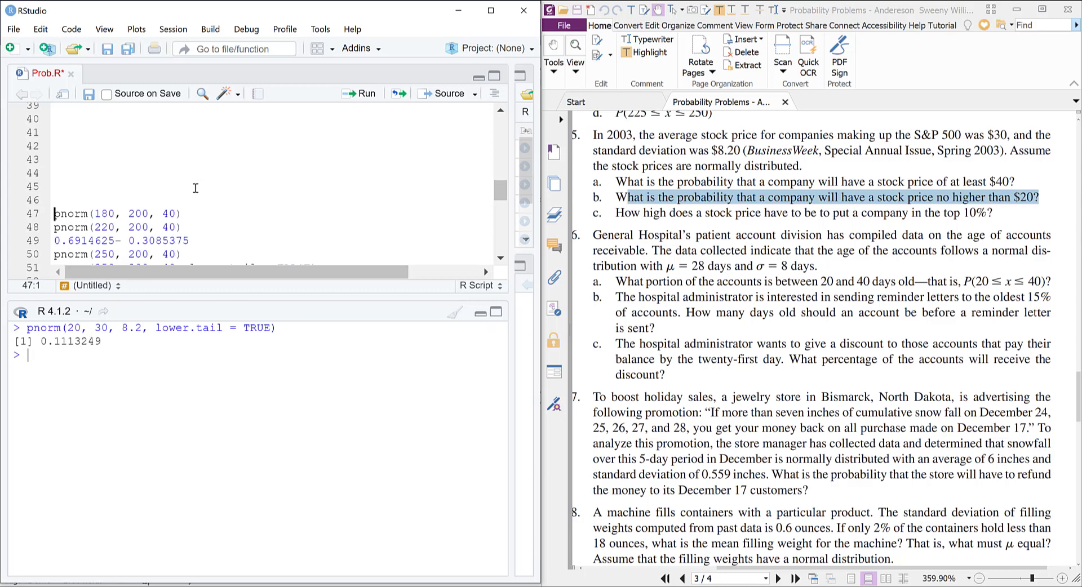
pyautogui.scroll(3, 196, 188)
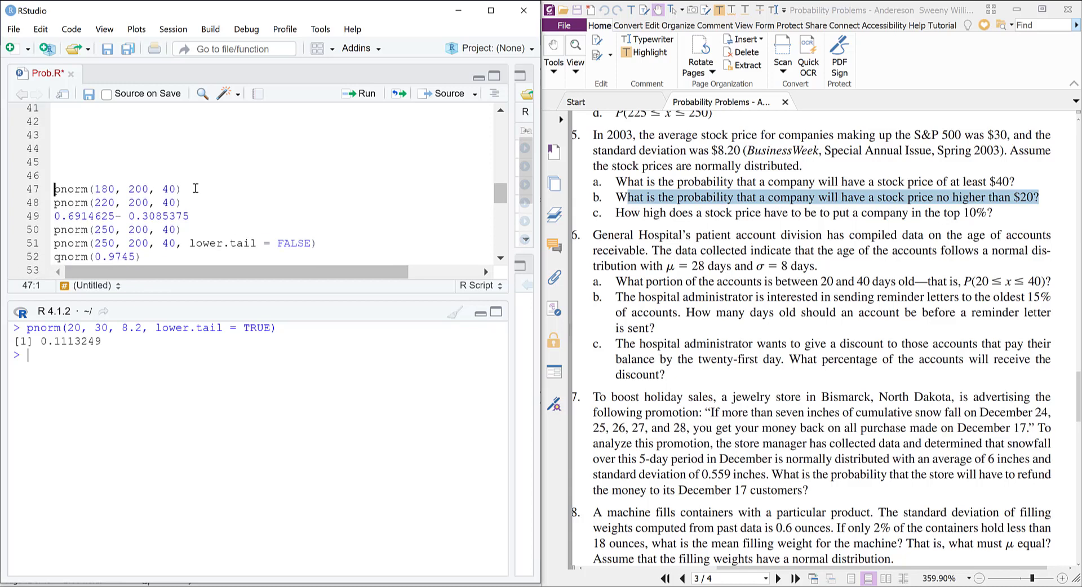
pyautogui.scroll(4, 195, 188)
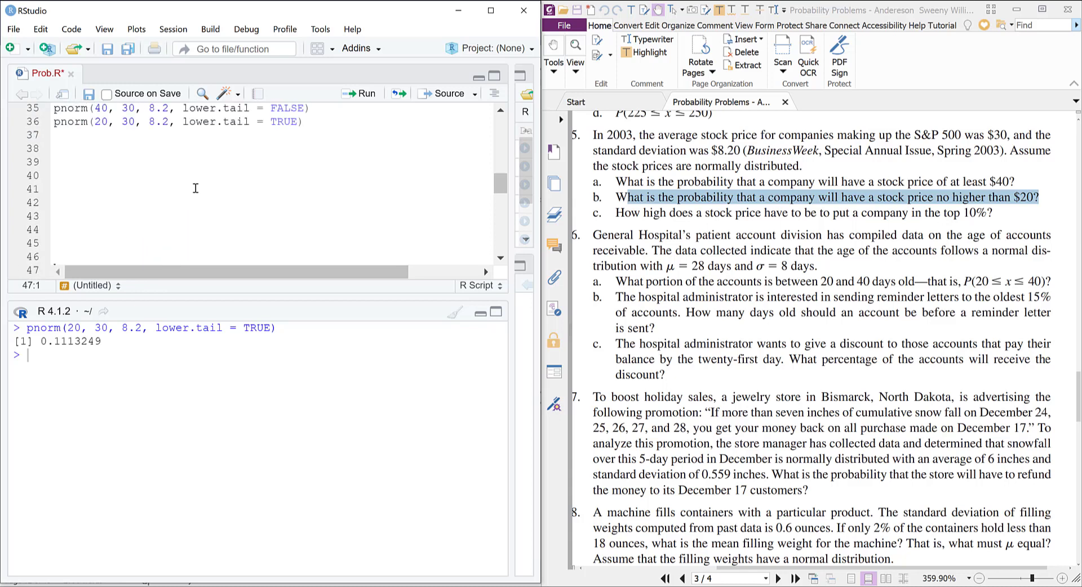
pyautogui.scroll(-1, 196, 187)
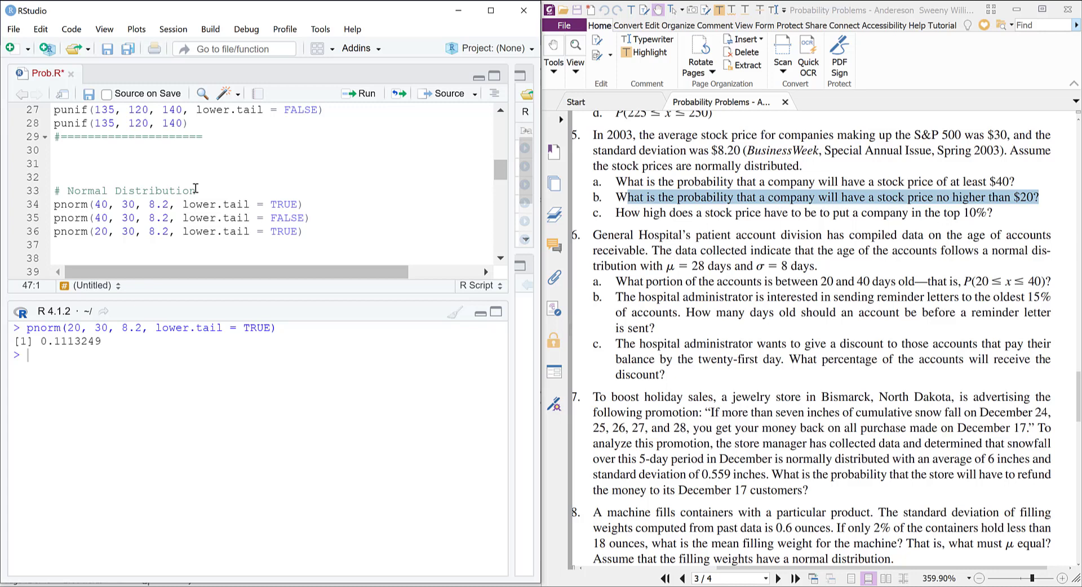
pyautogui.scroll(-1, 196, 188)
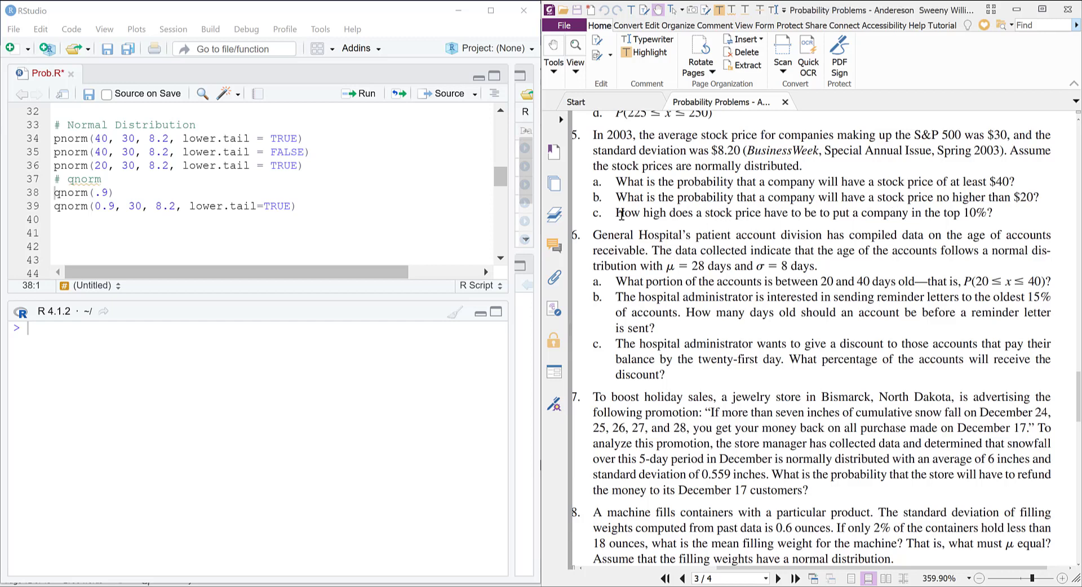
pyautogui.moveTo(624, 214); pyautogui.dragTo(999, 212)
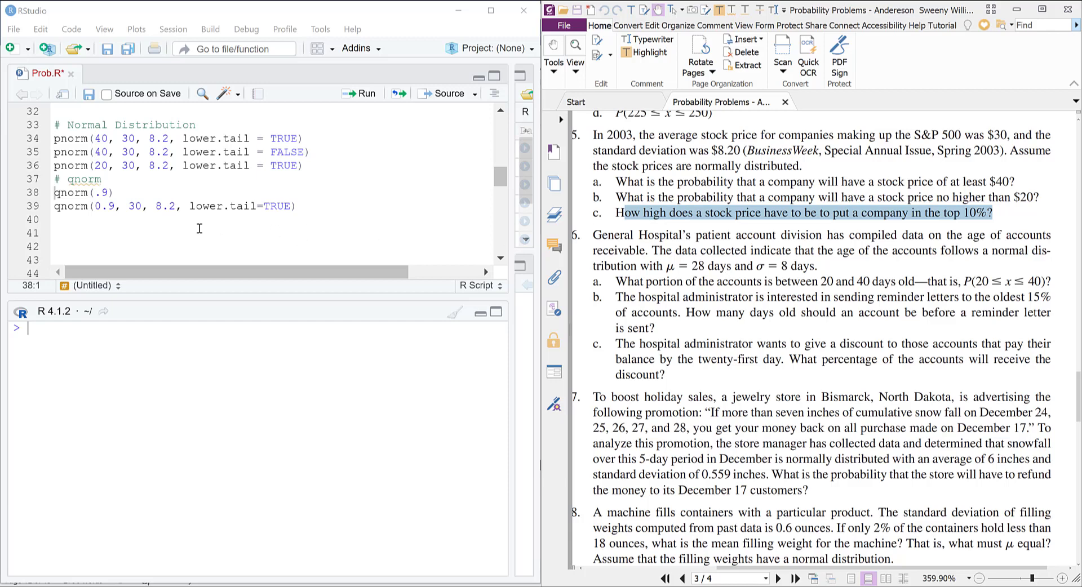
pyautogui.click(64, 194)
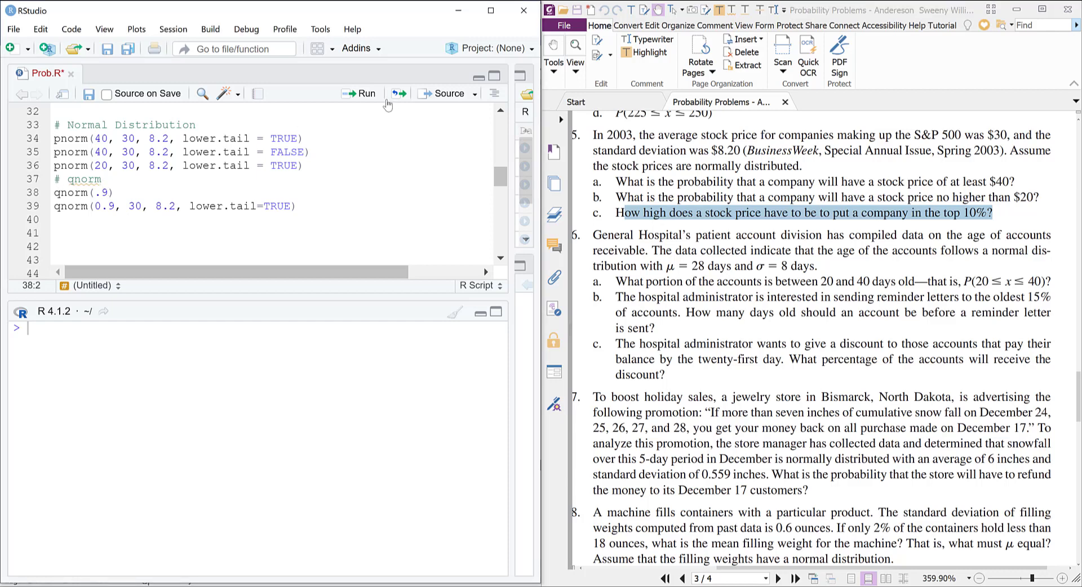
pyautogui.click(366, 93)
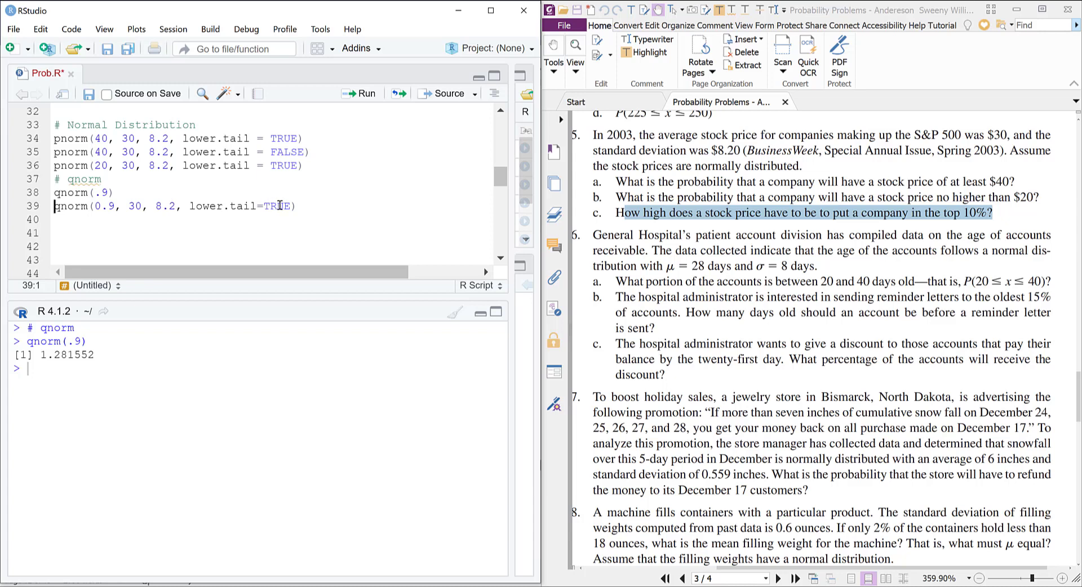
# - Run qnorm(0.9, 30, 8.2, lower.tail=TRUE) and select its result in the console
pyautogui.click(195, 206)
pyautogui.click(361, 93)
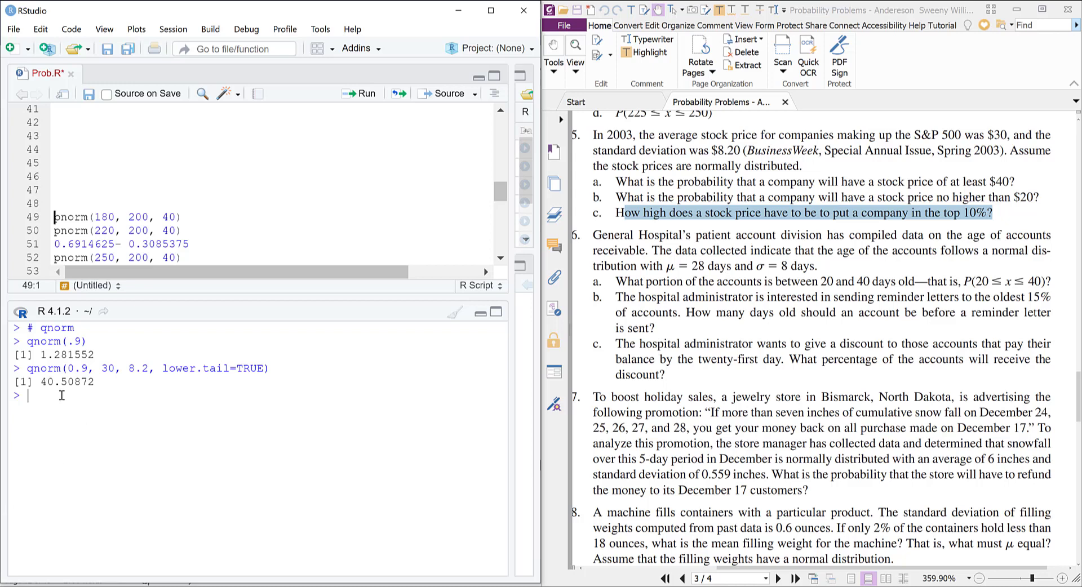
pyautogui.moveTo(42, 381); pyautogui.dragTo(94, 384)
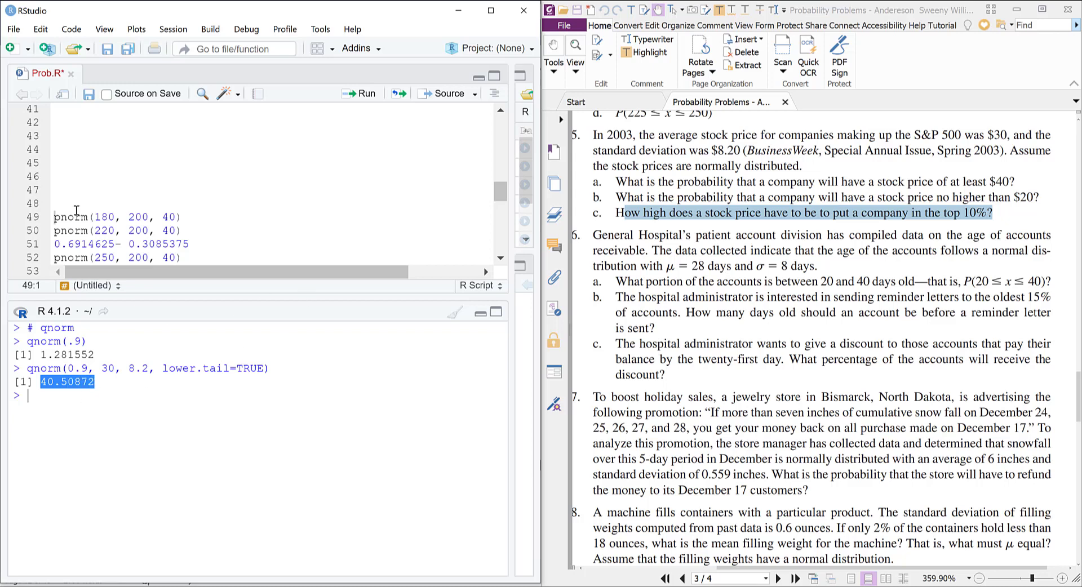
# - Compare the qnorm(.9) line with the qnorm line using mean 30 and standard deviation 8.2 in the script
pyautogui.click(751, 30)
pyautogui.scroll(3, 198, 210)
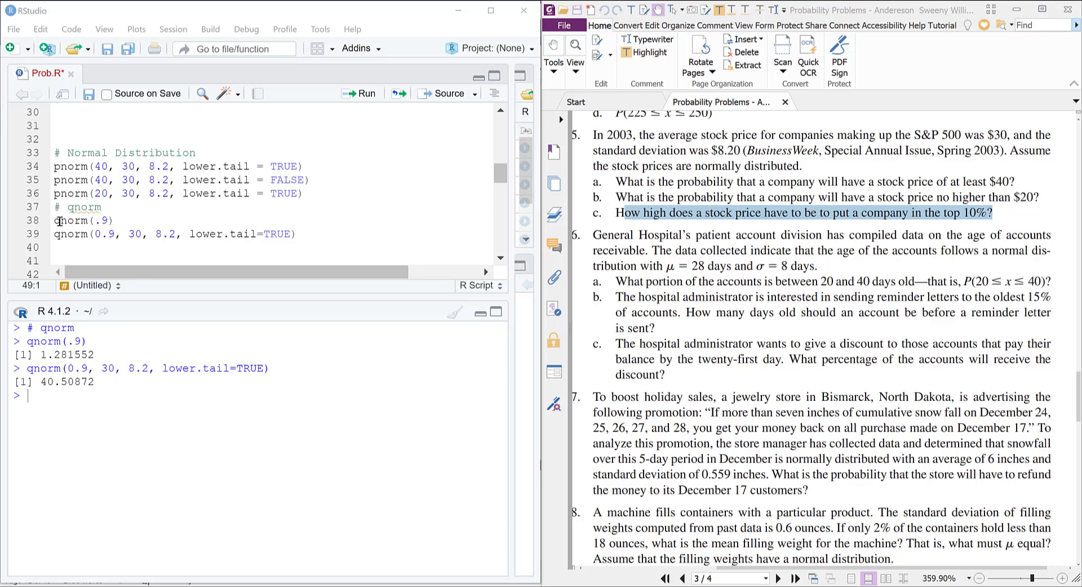
pyautogui.moveTo(60, 221); pyautogui.dragTo(125, 218)
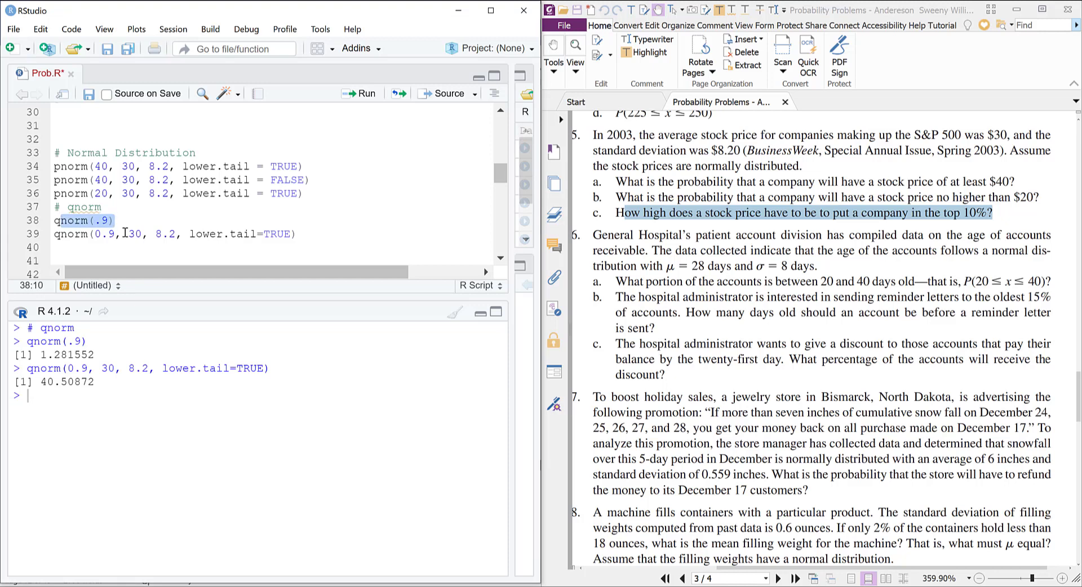
pyautogui.click(123, 234)
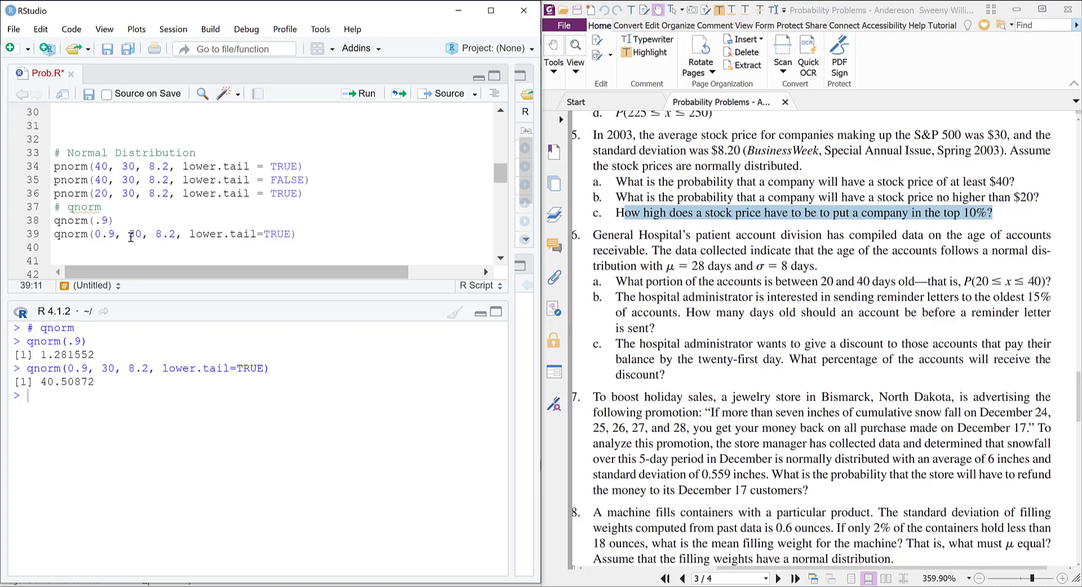
pyautogui.click(74, 234)
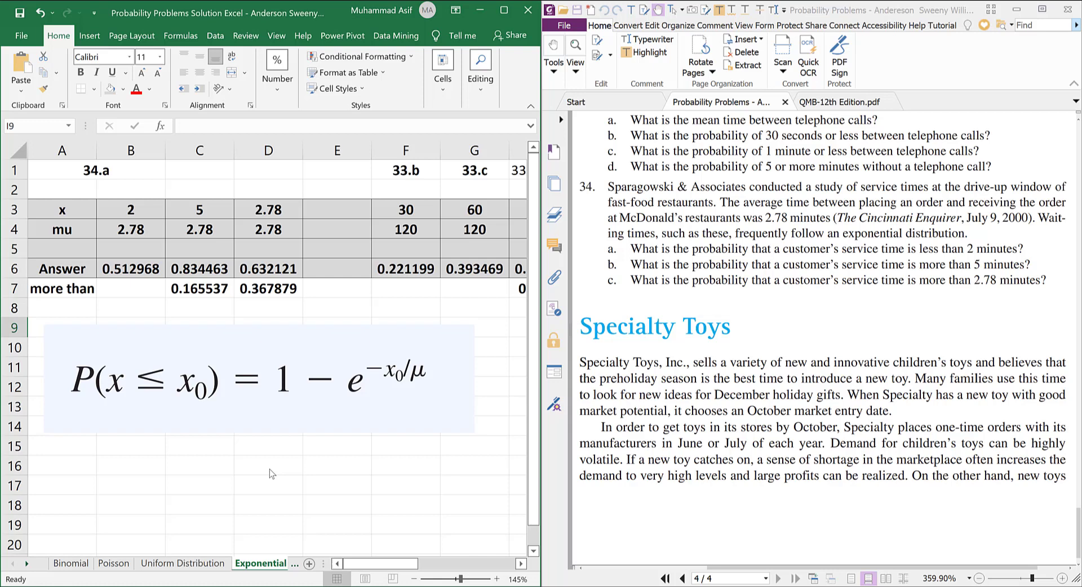
# - Inspect the exponential formula =1-EXP(1)^(-B3/B4) and its cell references in answer cell B6 for question 34.a
pyautogui.click(140, 269)
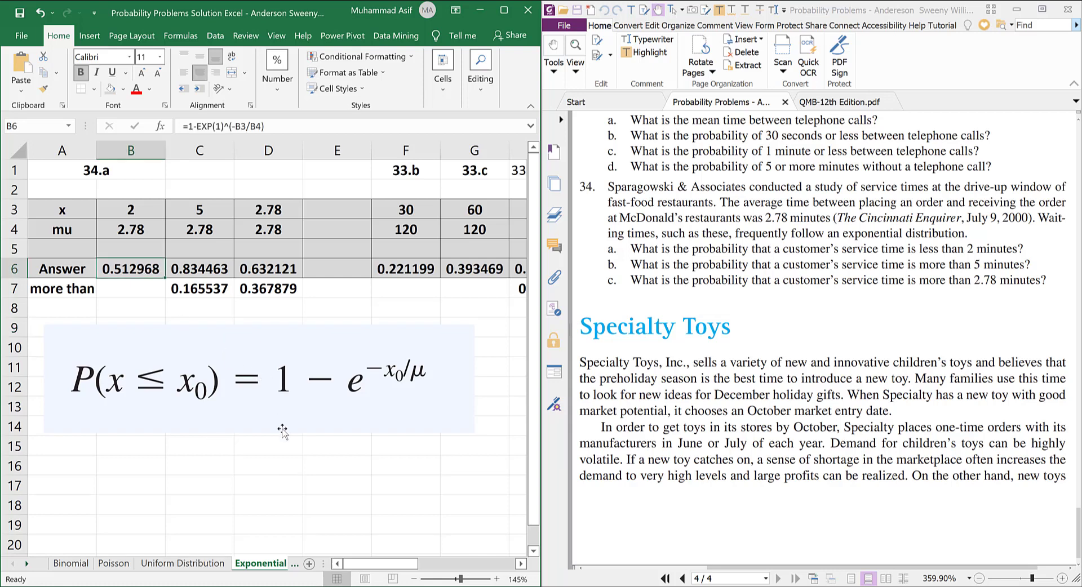
pyautogui.scroll(-1, 201, 285)
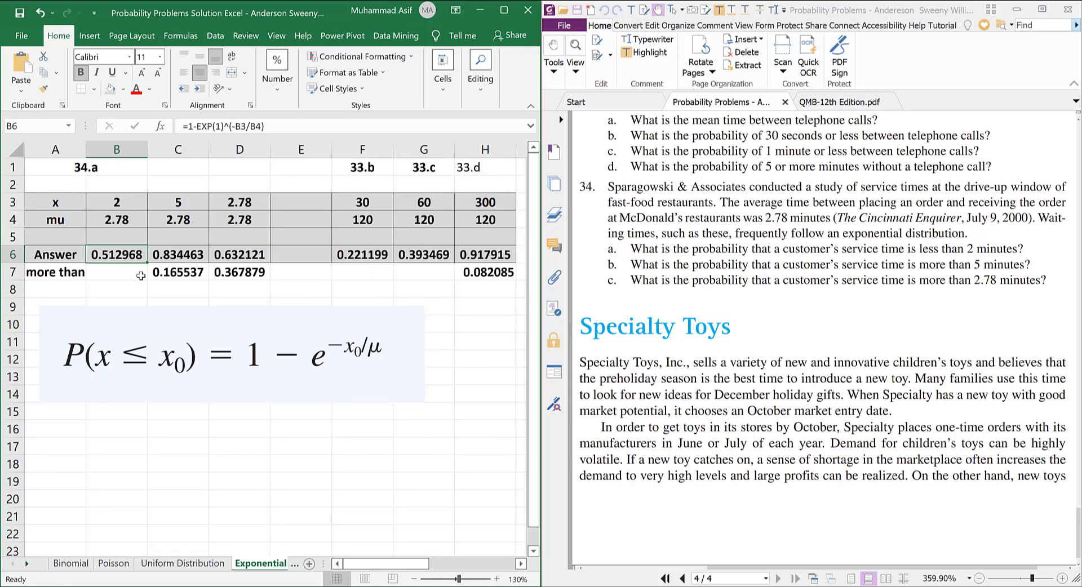
pyautogui.click(204, 122)
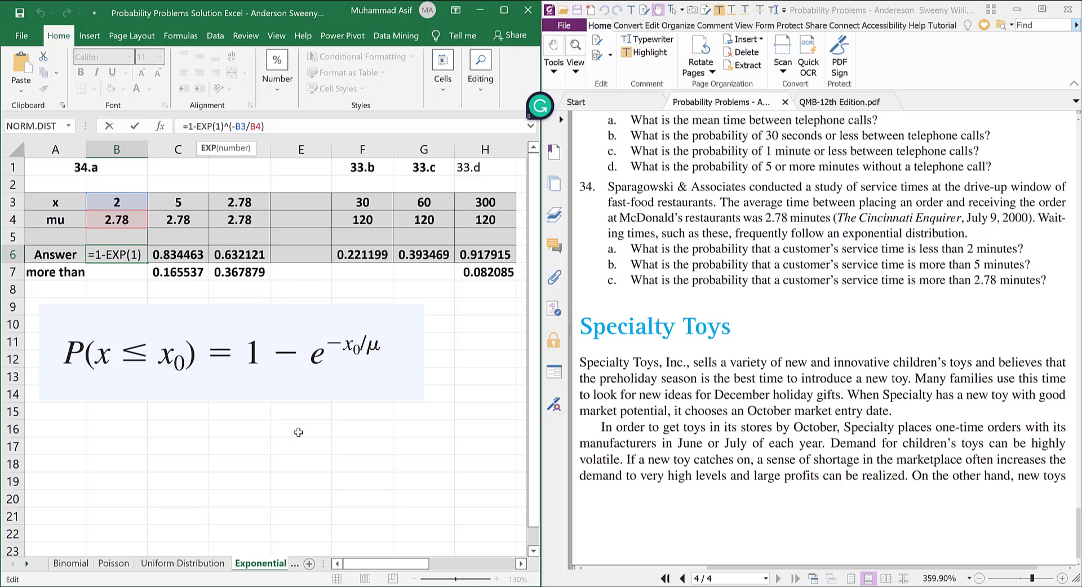
pyautogui.hotkey('ctrl', 'Return')
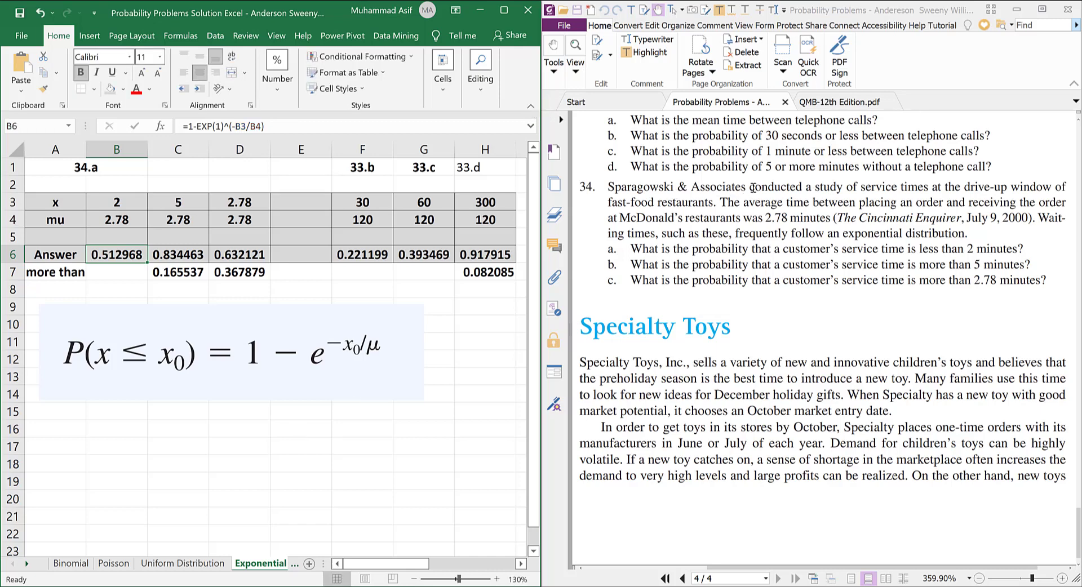
# - Highlight Problem 34's average order time statement and the words "exponential distribution" in the PDF
pyautogui.moveTo(742, 187); pyautogui.dragTo(935, 207)
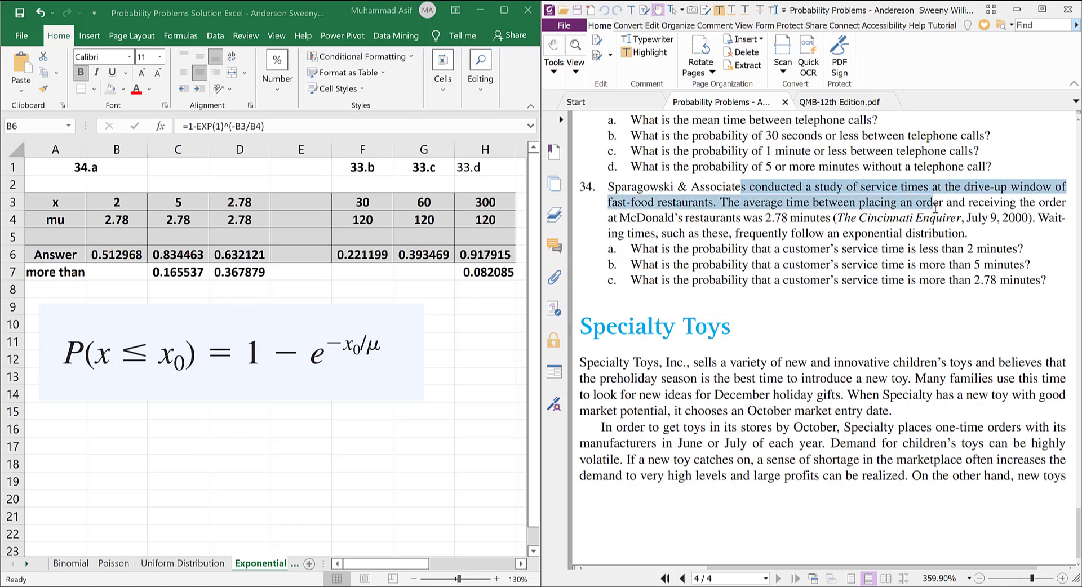
pyautogui.moveTo(935, 209); pyautogui.dragTo(828, 215)
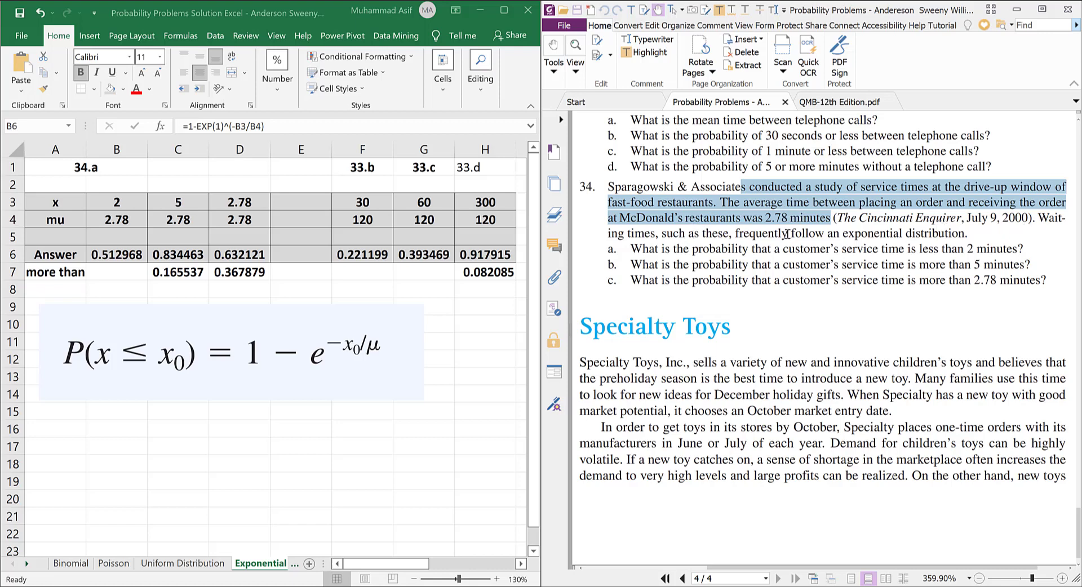
pyautogui.click(866, 235)
pyautogui.moveTo(953, 242); pyautogui.dragTo(976, 232)
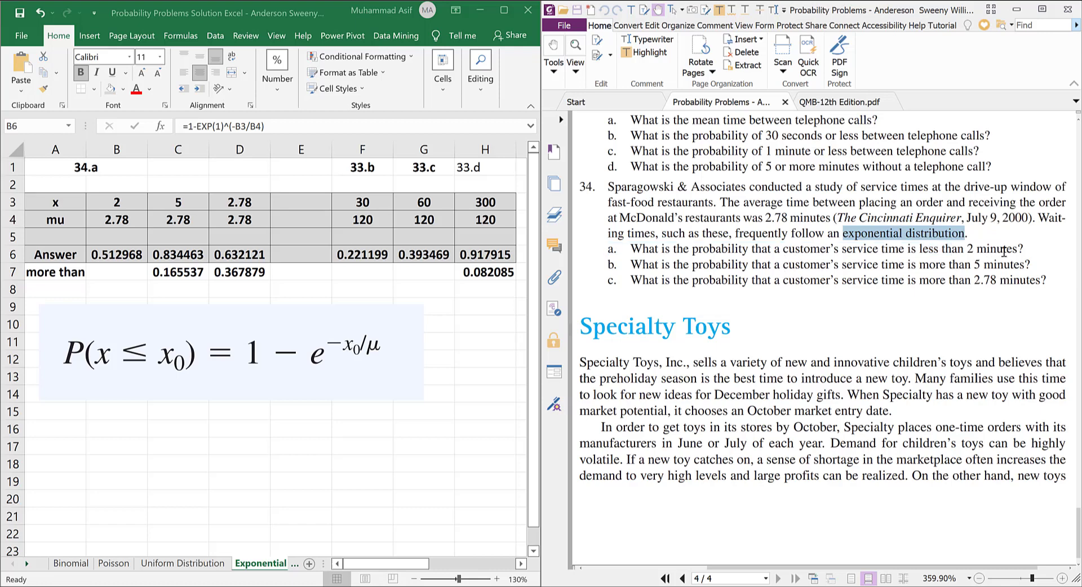
# - Review the x value, the mu value and the answer formula for question 34.a in column B
pyautogui.click(122, 205)
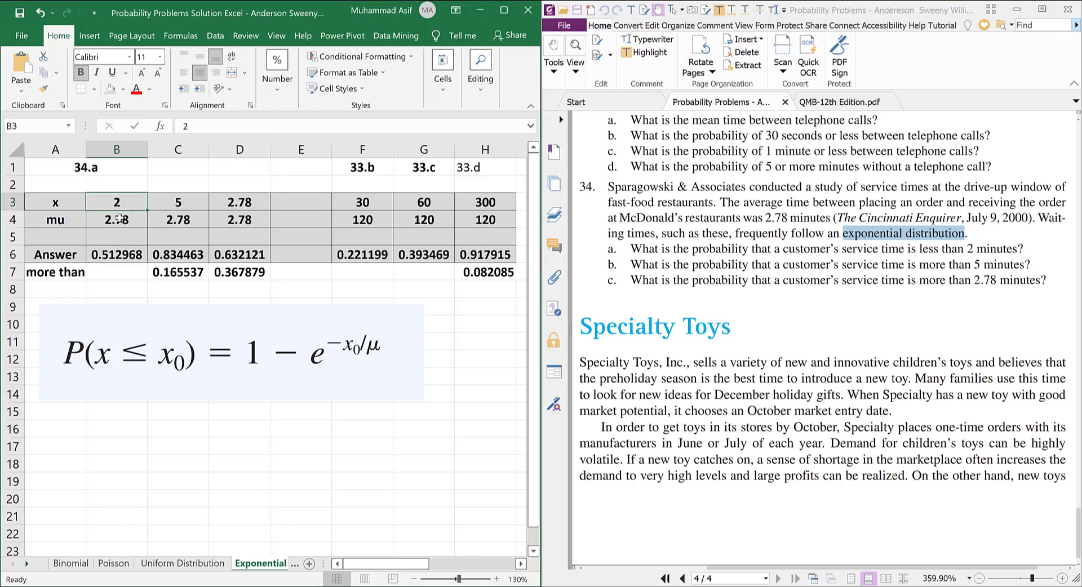
pyautogui.click(119, 224)
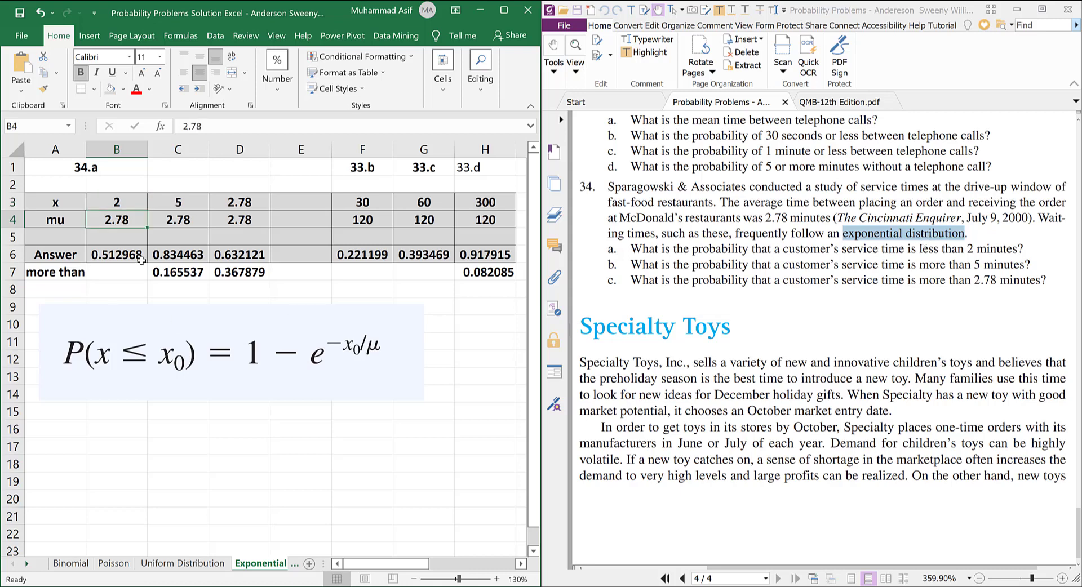
pyautogui.press('Down')
pyautogui.press('Down')
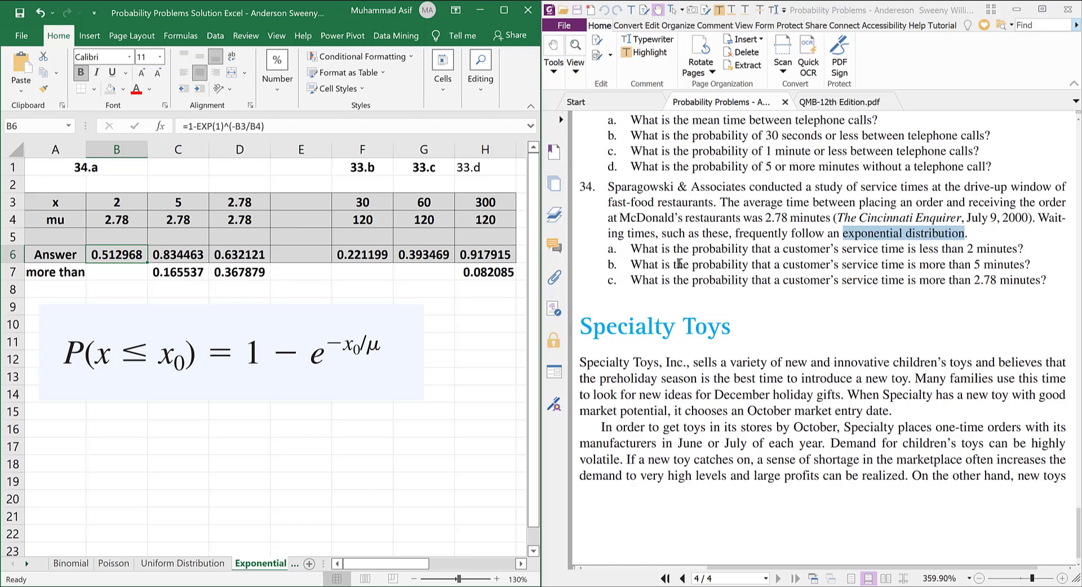
# - Highlight question b of Problem 34 in the PDF and review its x, mu, answer and "more than" cells in column C
pyautogui.moveTo(662, 264); pyautogui.dragTo(1033, 263)
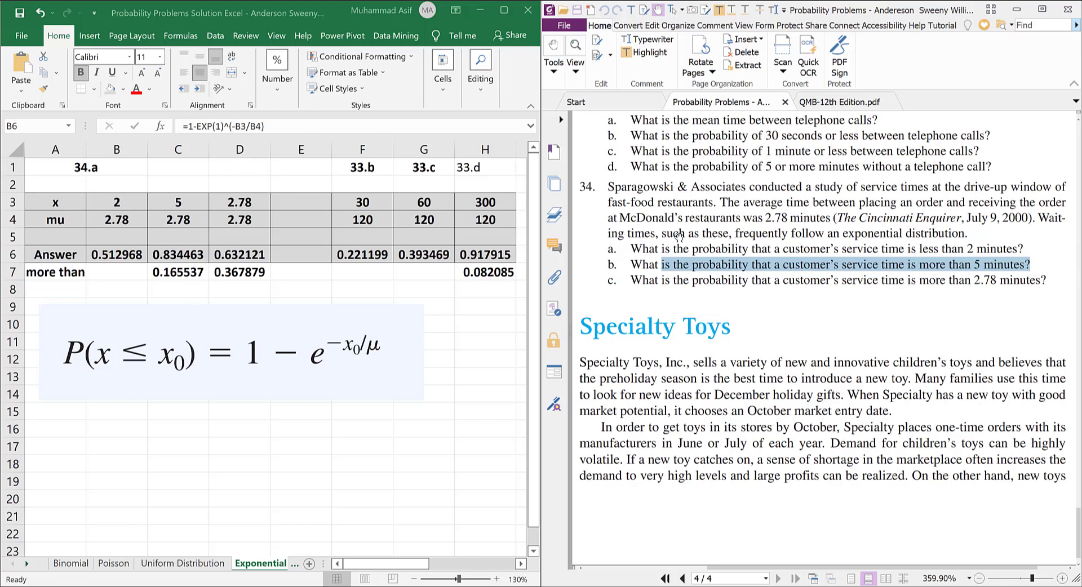
pyautogui.click(183, 199)
pyautogui.click(184, 199)
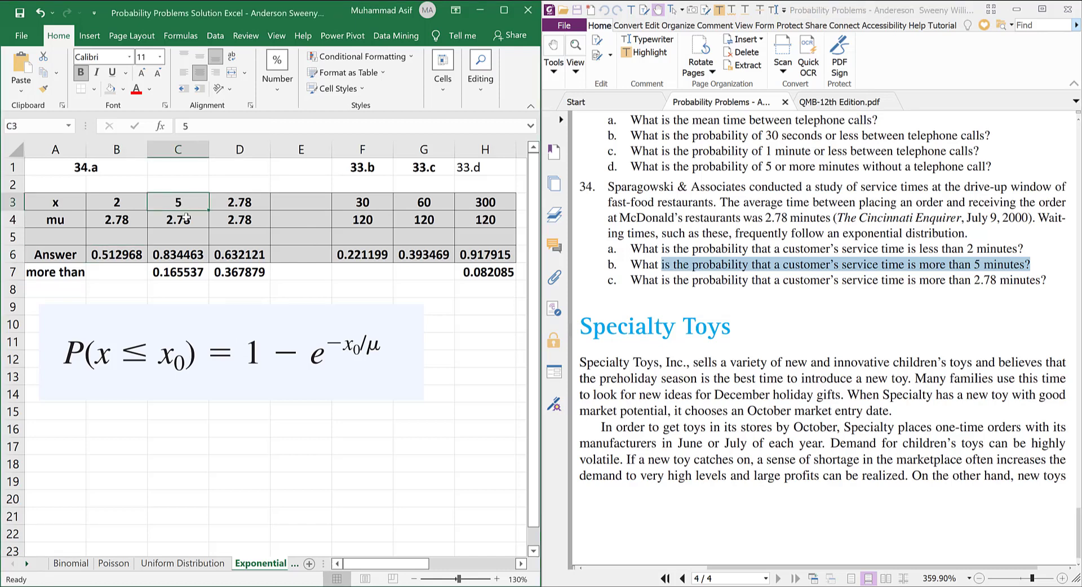
pyautogui.click(185, 220)
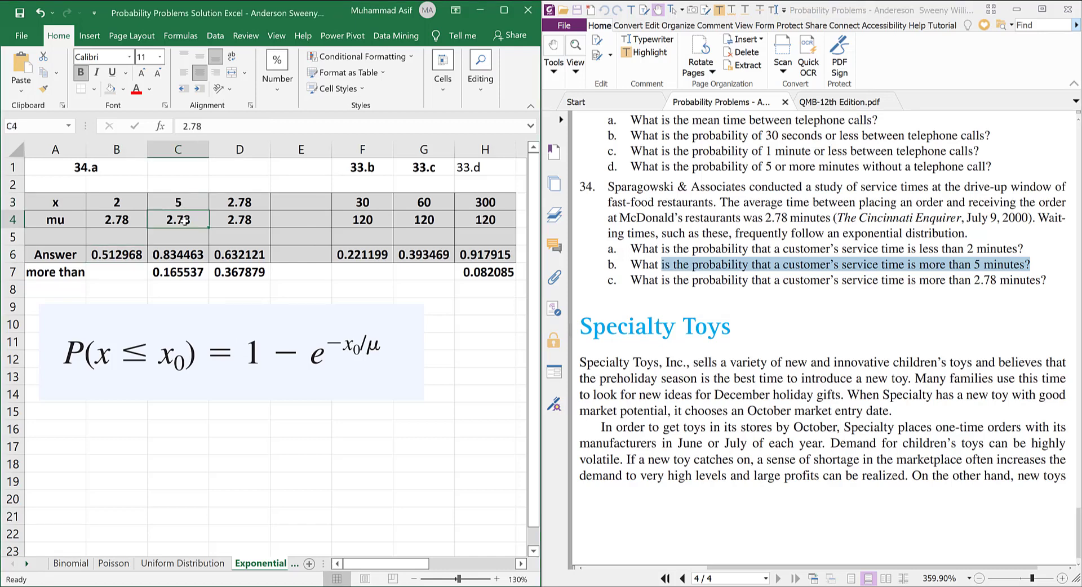
pyautogui.click(182, 255)
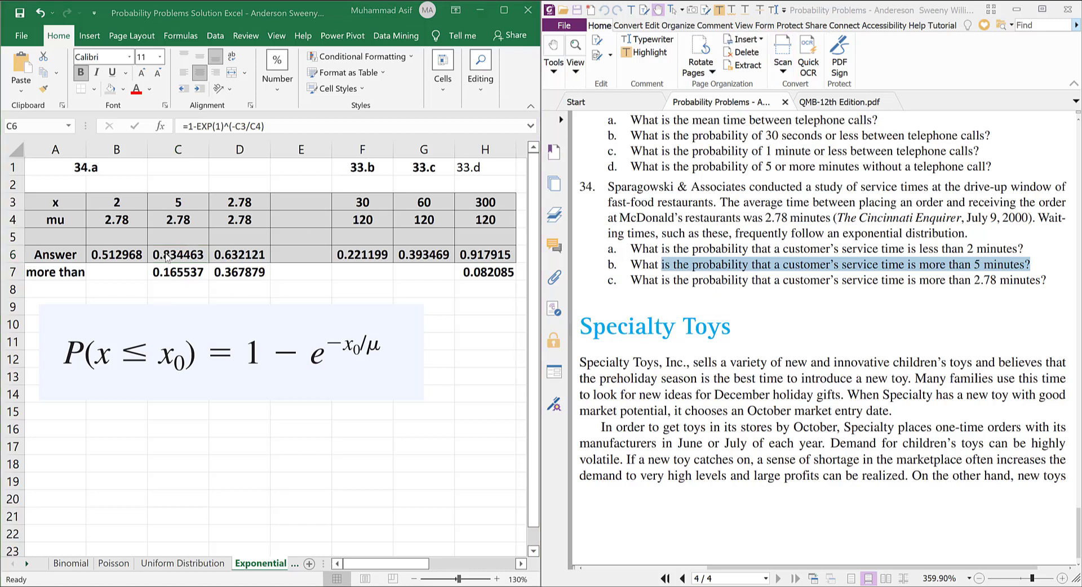
pyautogui.click(167, 256)
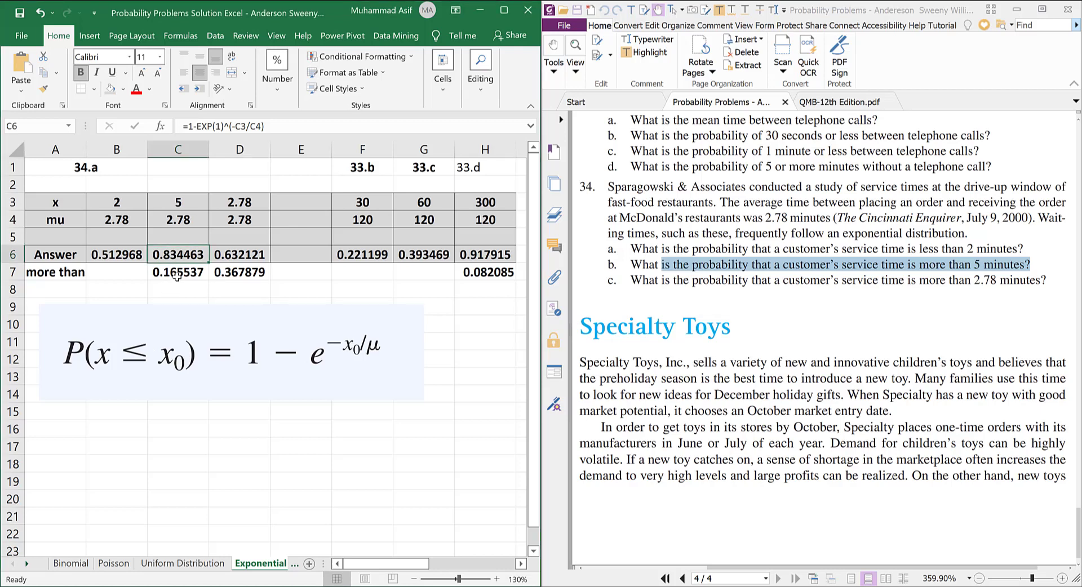
pyautogui.click(192, 275)
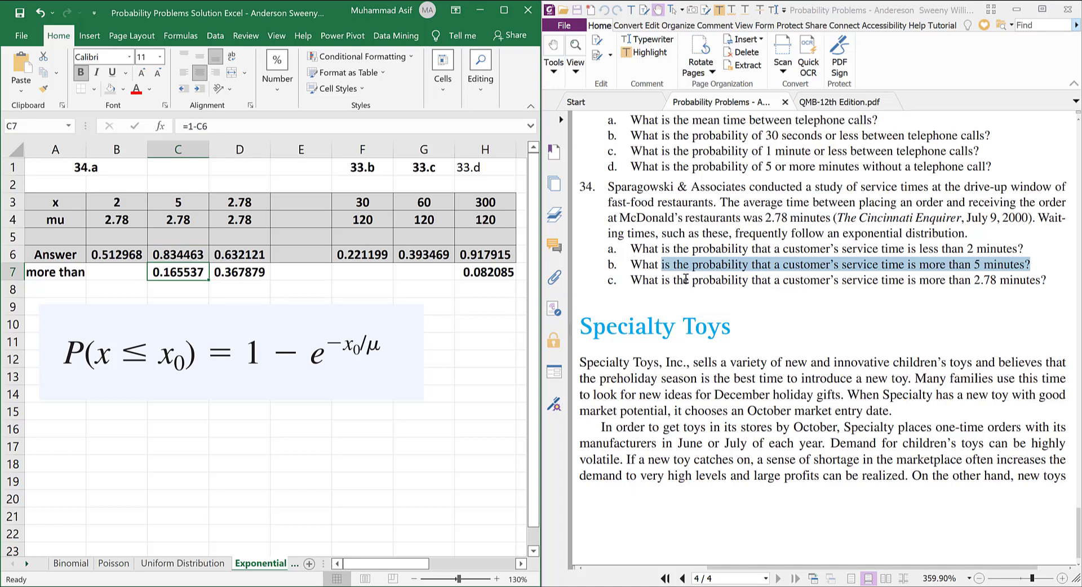
# - Highlight question c of Problem 34 in the PDF and review its x, mu, answer and "more than" cells in column D
pyautogui.moveTo(685, 280); pyautogui.dragTo(1049, 280)
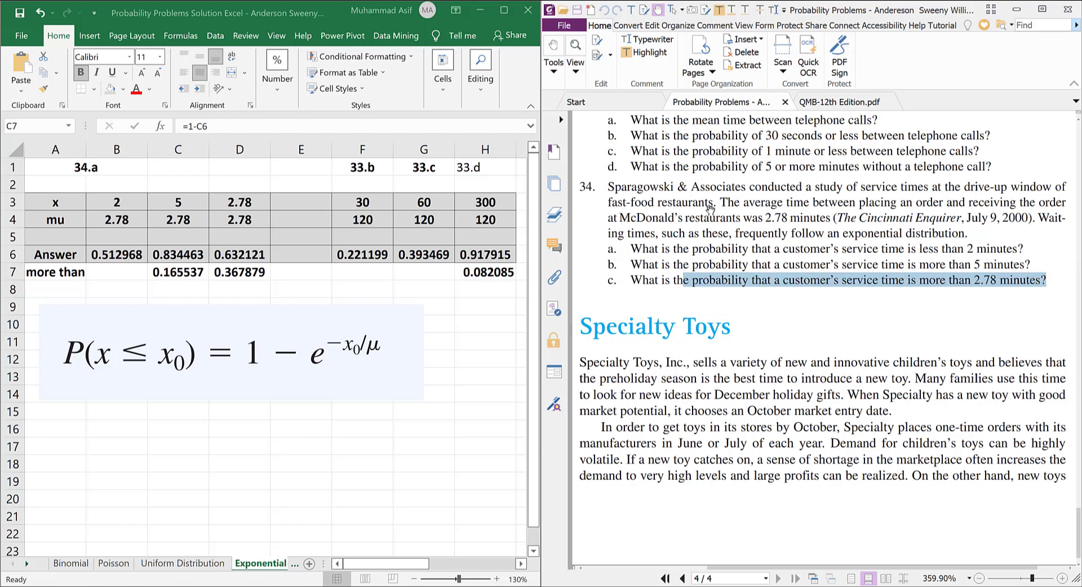
pyautogui.click(241, 200)
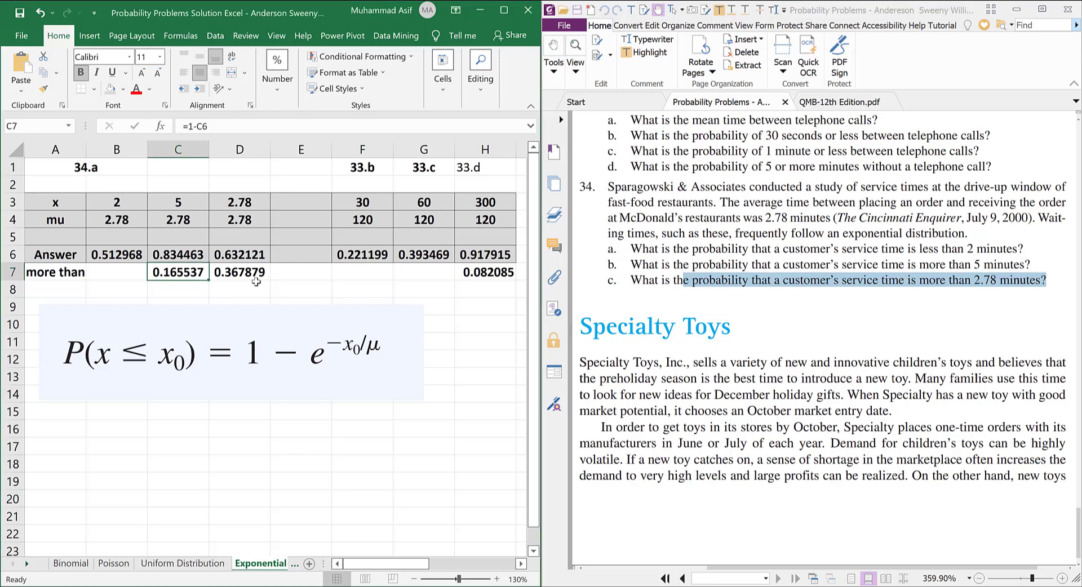
pyautogui.click(242, 252)
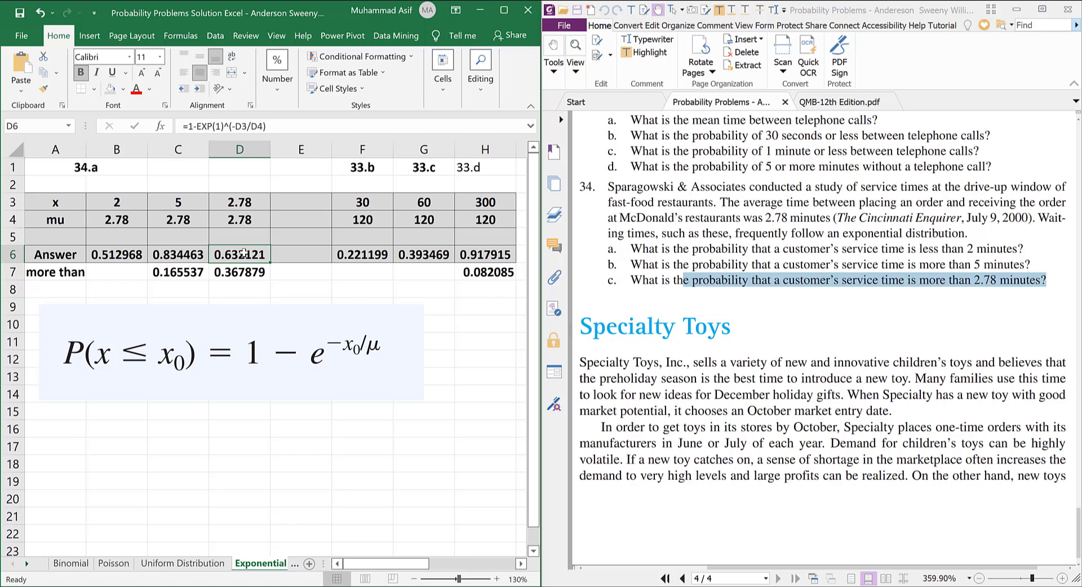
pyautogui.click(241, 274)
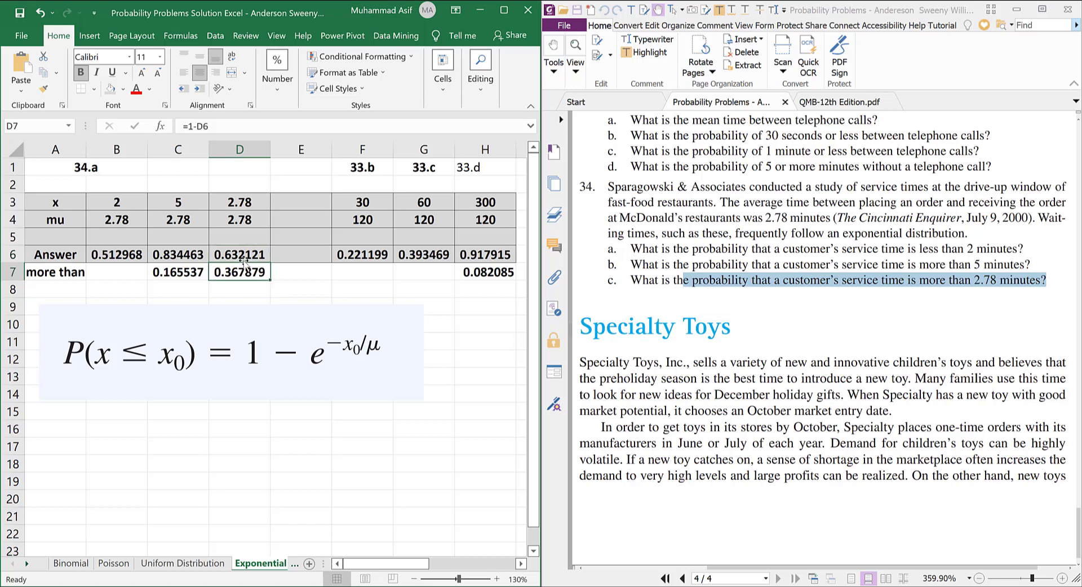
pyautogui.click(232, 202)
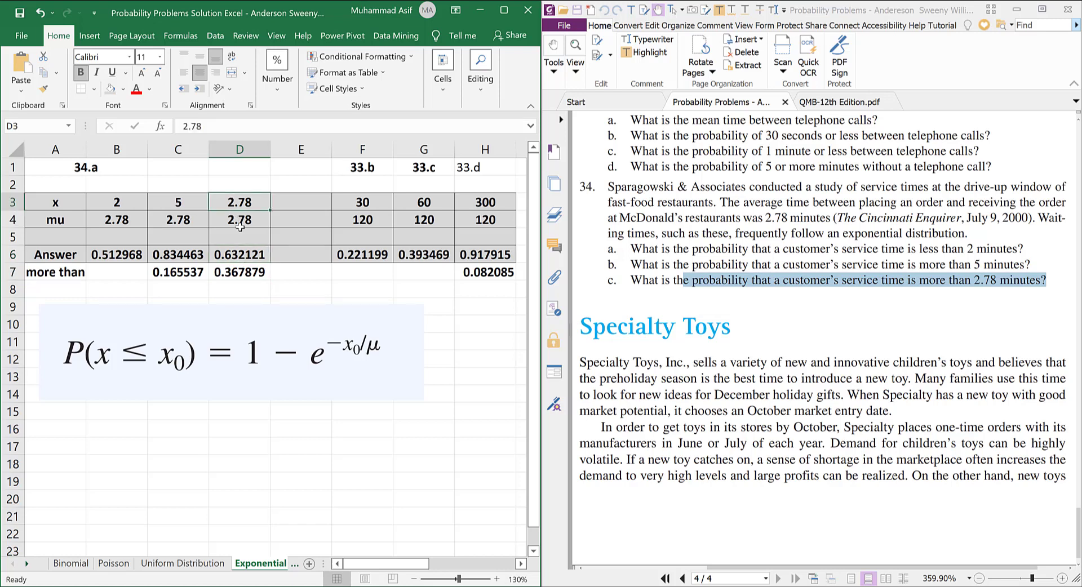
pyautogui.click(242, 220)
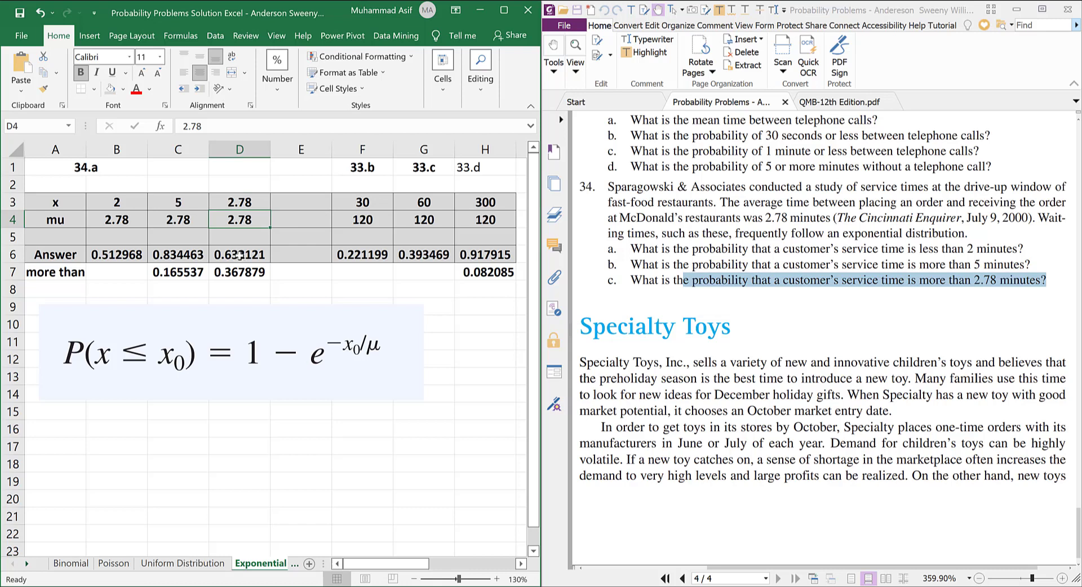
pyautogui.click(237, 255)
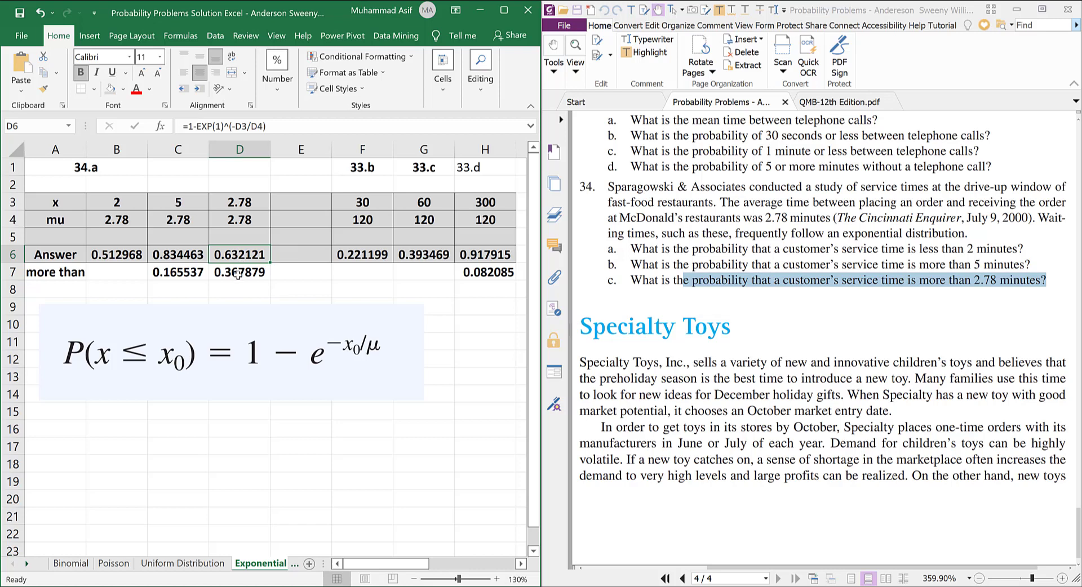
pyautogui.click(238, 275)
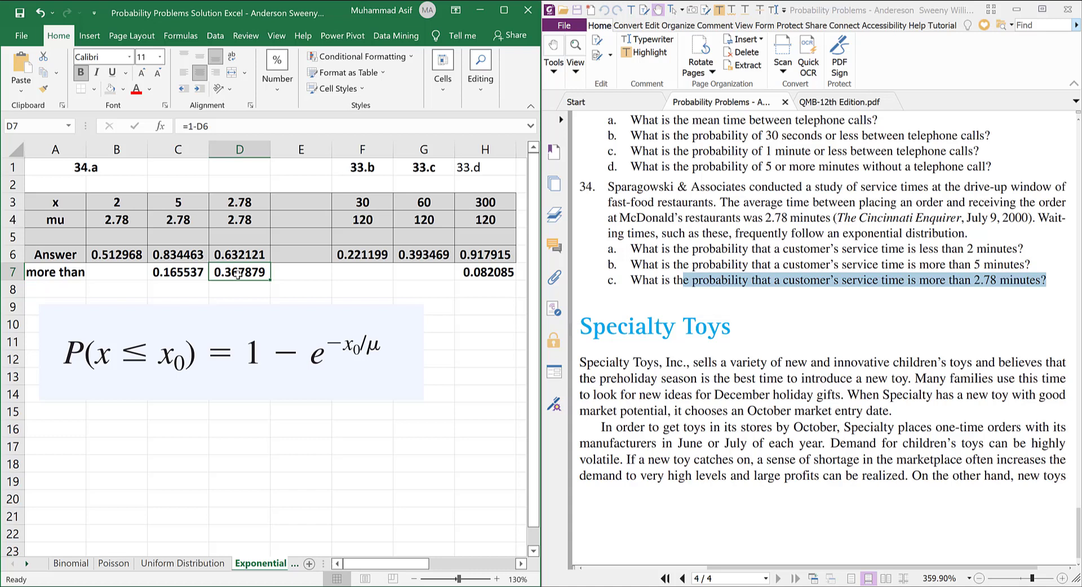
pyautogui.click(119, 255)
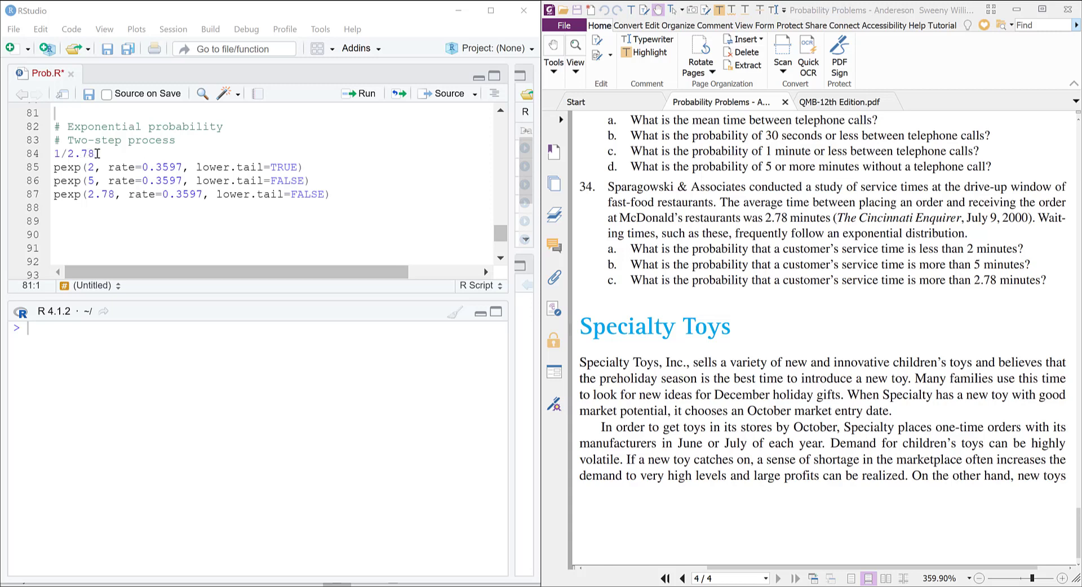
# - In RStudio, examine the 1/2.78 and pexp(2, ...) lines of the script against "less than 2 minutes" in question a
pyautogui.moveTo(97, 153); pyautogui.dragTo(56, 155)
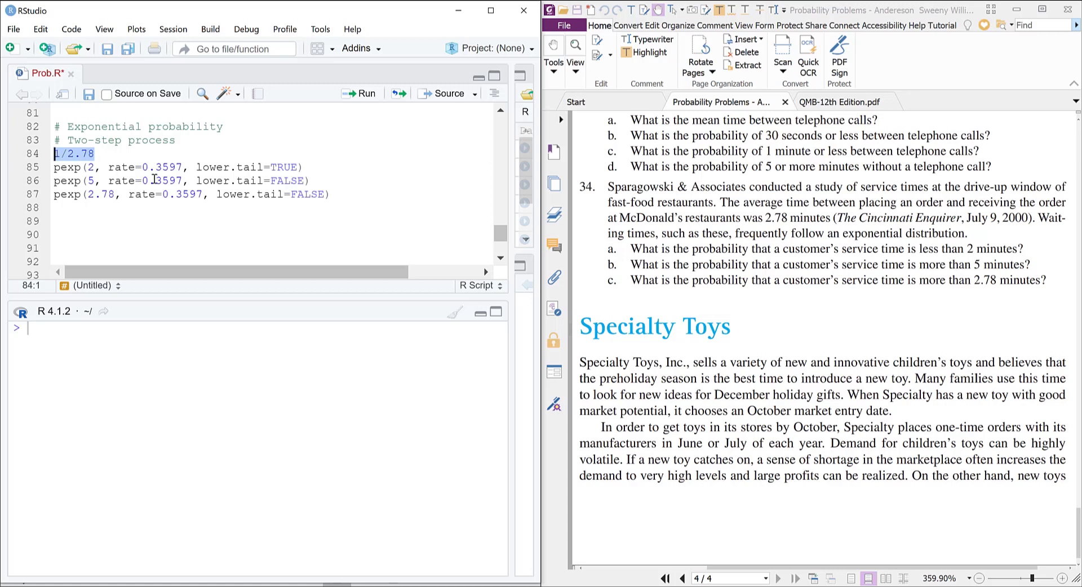
pyautogui.click(151, 168)
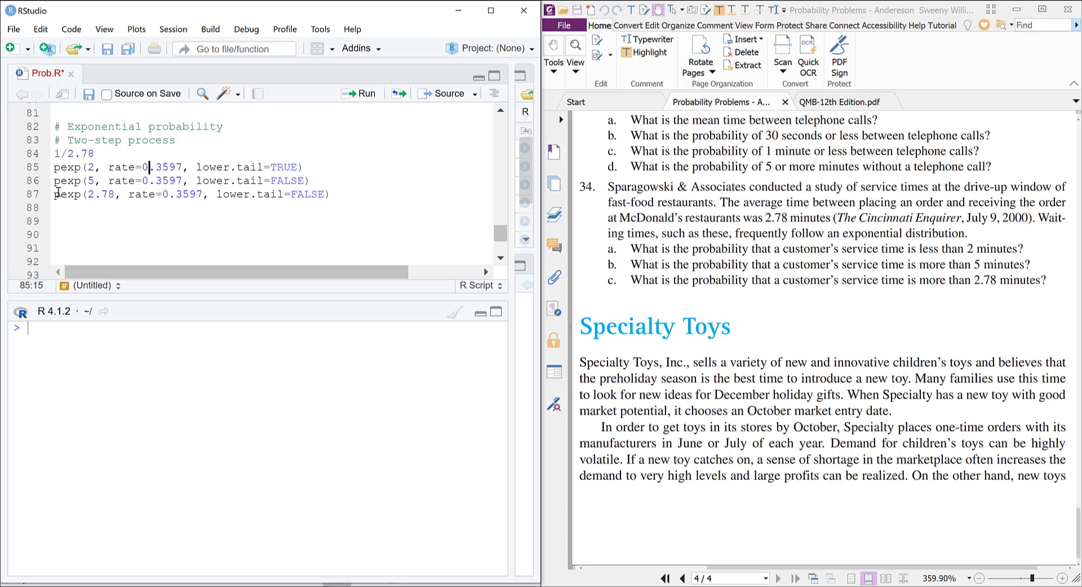
pyautogui.click(97, 152)
pyautogui.moveTo(96, 154); pyautogui.dragTo(55, 153)
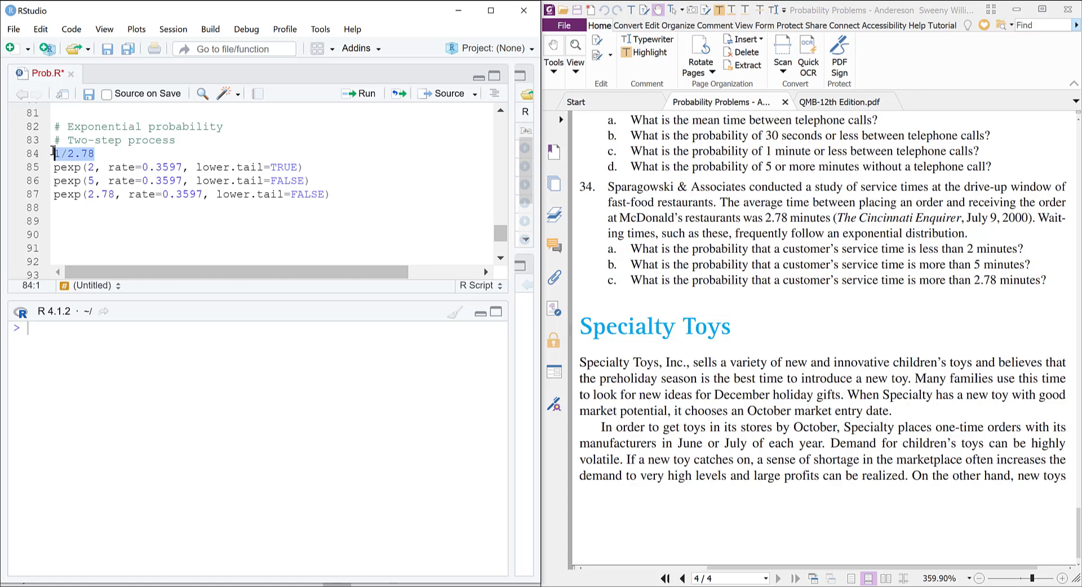
pyautogui.click(91, 168)
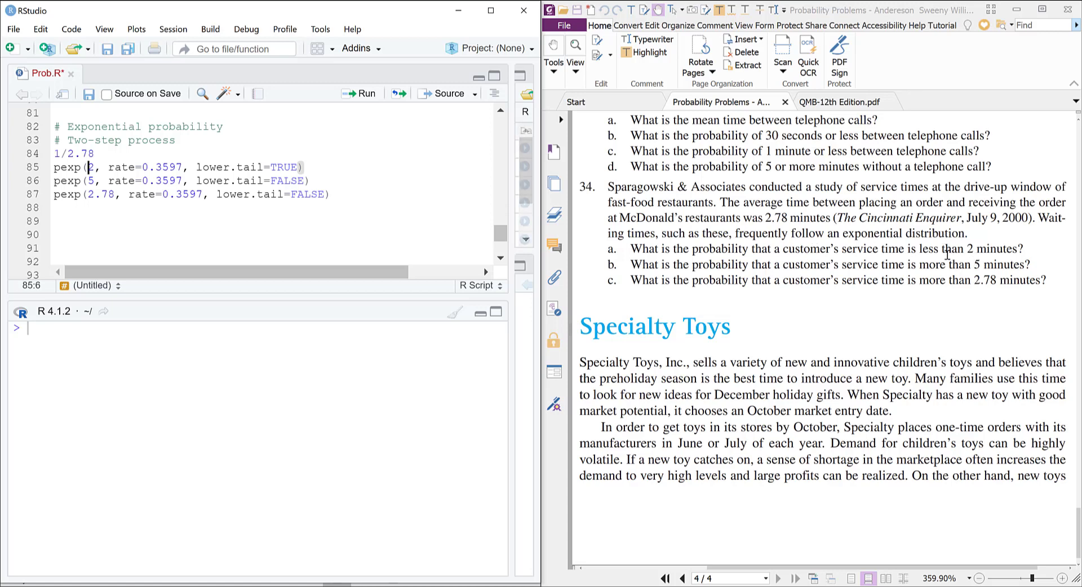
pyautogui.moveTo(928, 249); pyautogui.dragTo(996, 250)
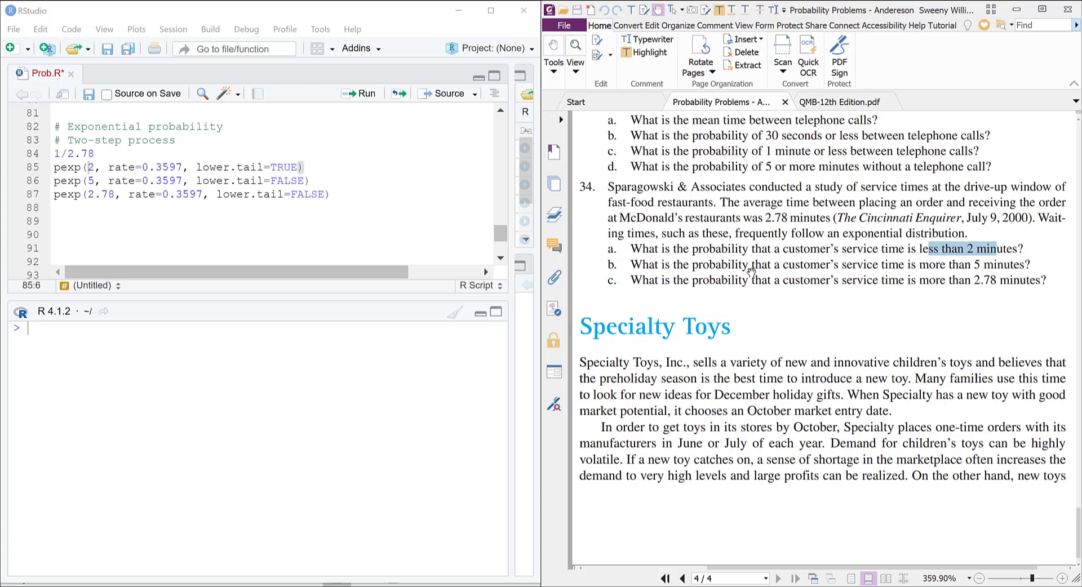
pyautogui.click(760, 303)
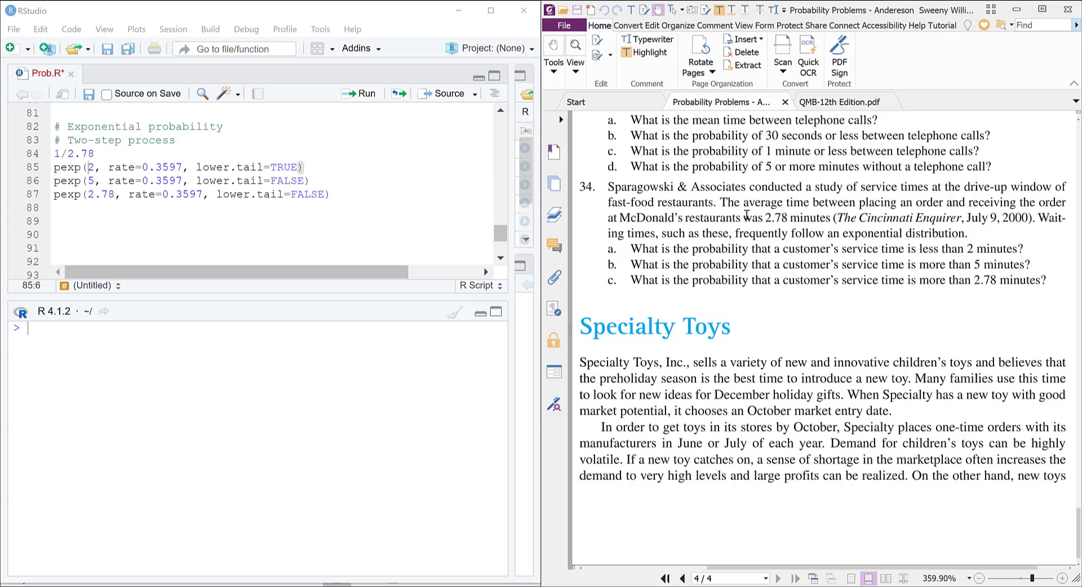
# - Highlight the 2.78-minute average in Problem 34 and run the script through the 1/2.78 line
pyautogui.moveTo(704, 219); pyautogui.dragTo(831, 219)
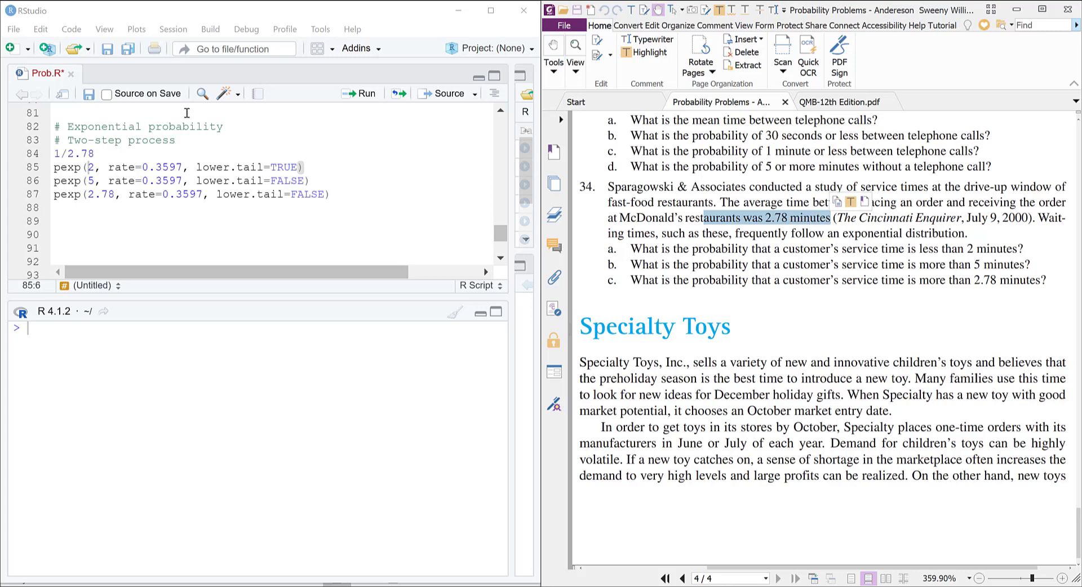
pyautogui.click(97, 154)
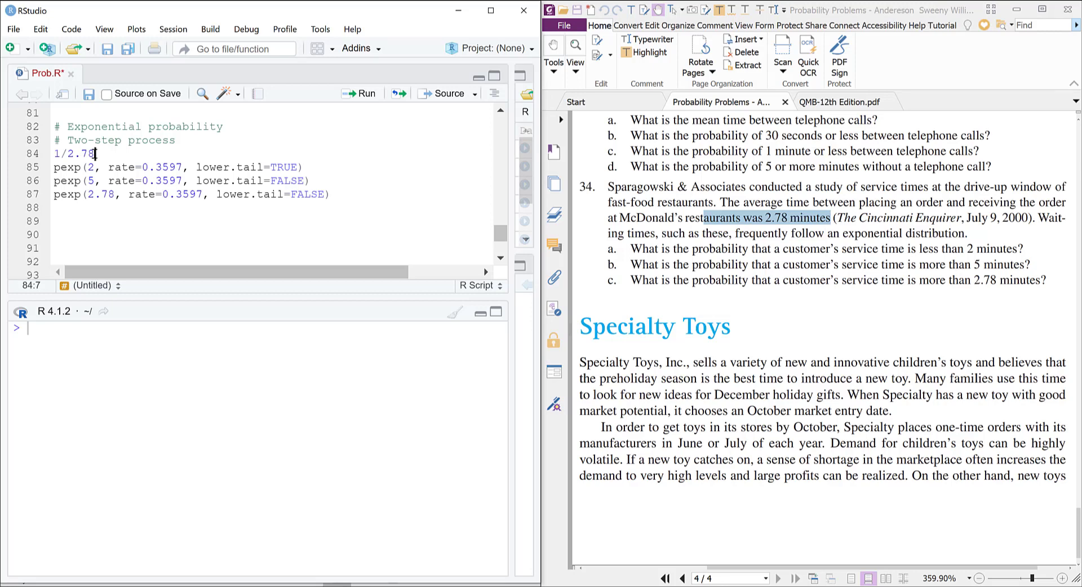
pyautogui.click(363, 96)
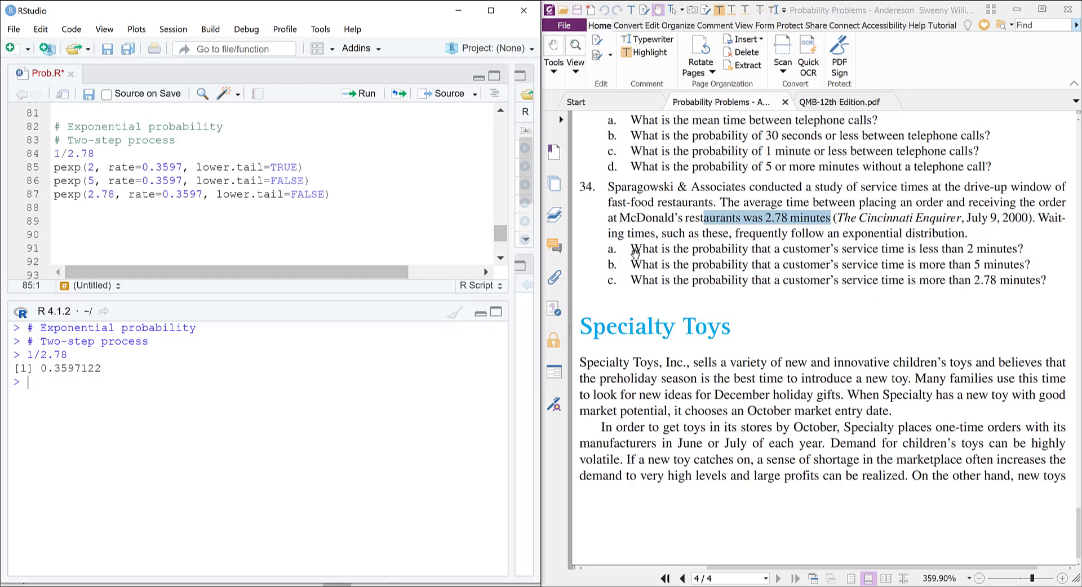
# - Highlight question a of Problem 34 and its "less than" wording, and run the pexp(2, rate=0.3597, lower.tail=TRUE) line
pyautogui.moveTo(643, 249); pyautogui.dragTo(827, 249)
pyautogui.moveTo(911, 252); pyautogui.dragTo(1023, 249)
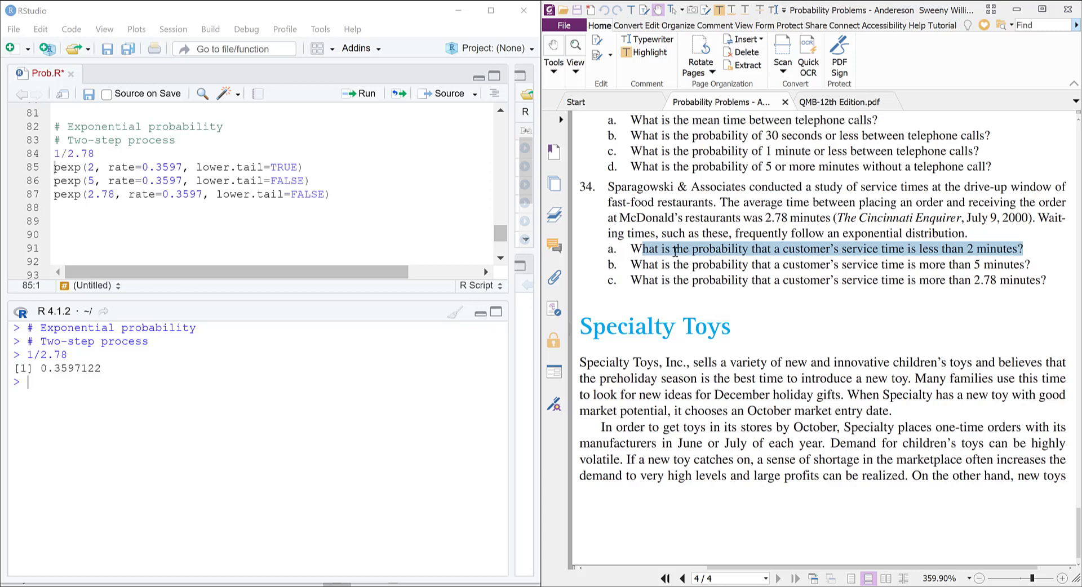
pyautogui.click(920, 249)
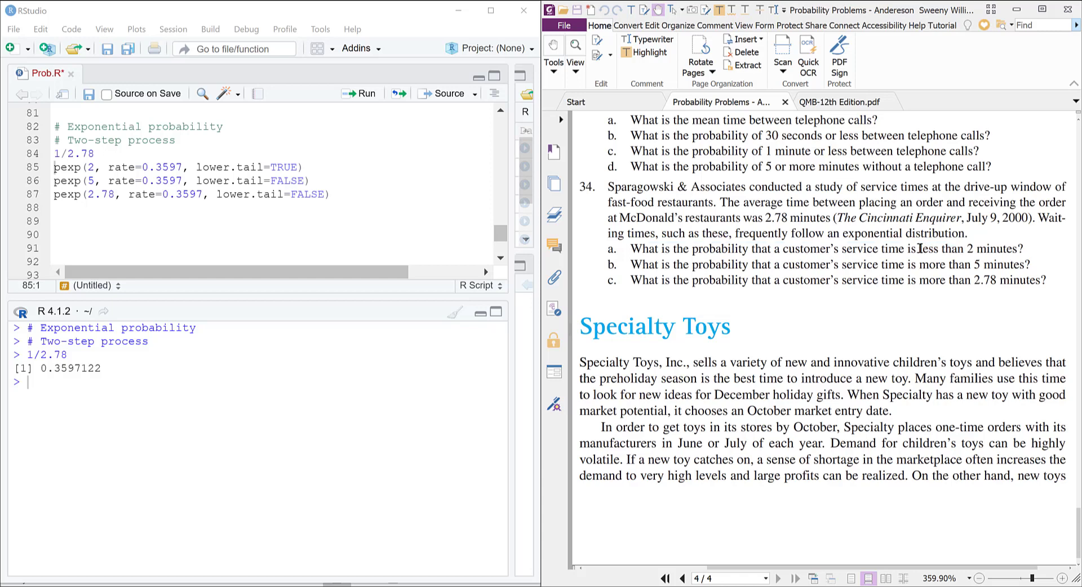
pyautogui.moveTo(951, 248); pyautogui.dragTo(964, 249)
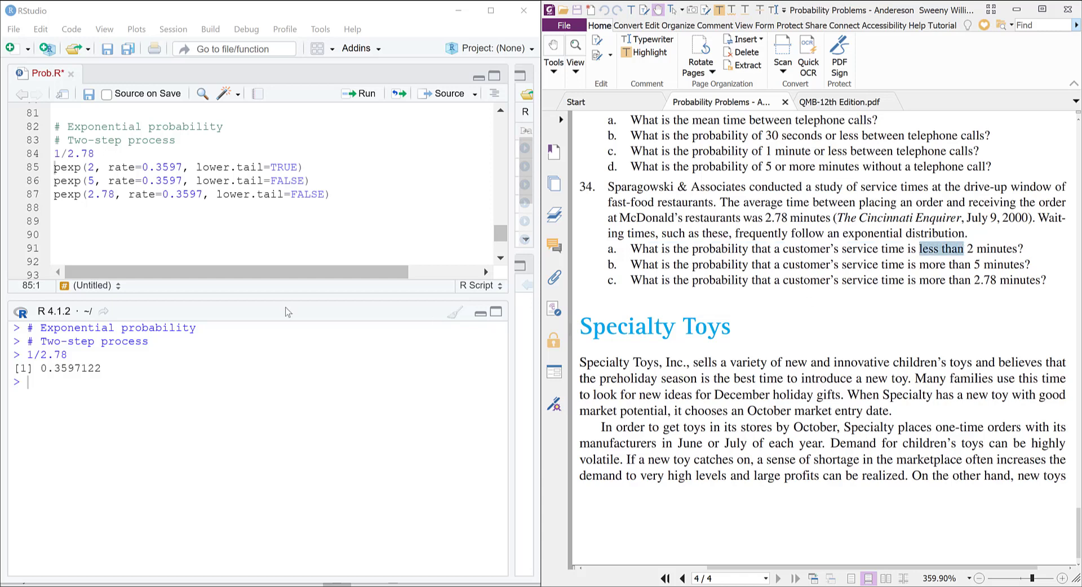
pyautogui.click(262, 167)
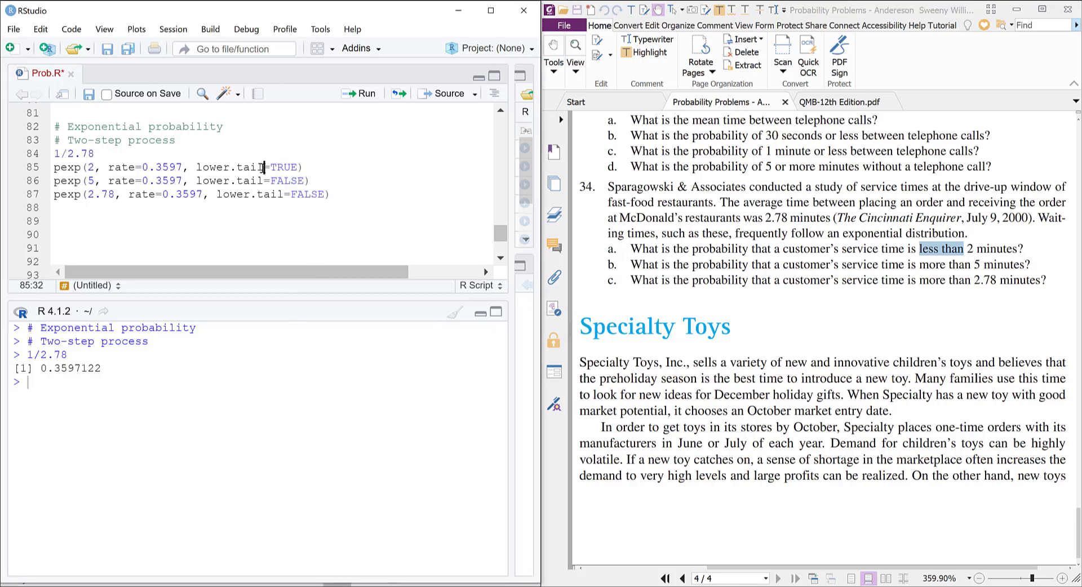
pyautogui.hotkey('ctrl', 'Return')
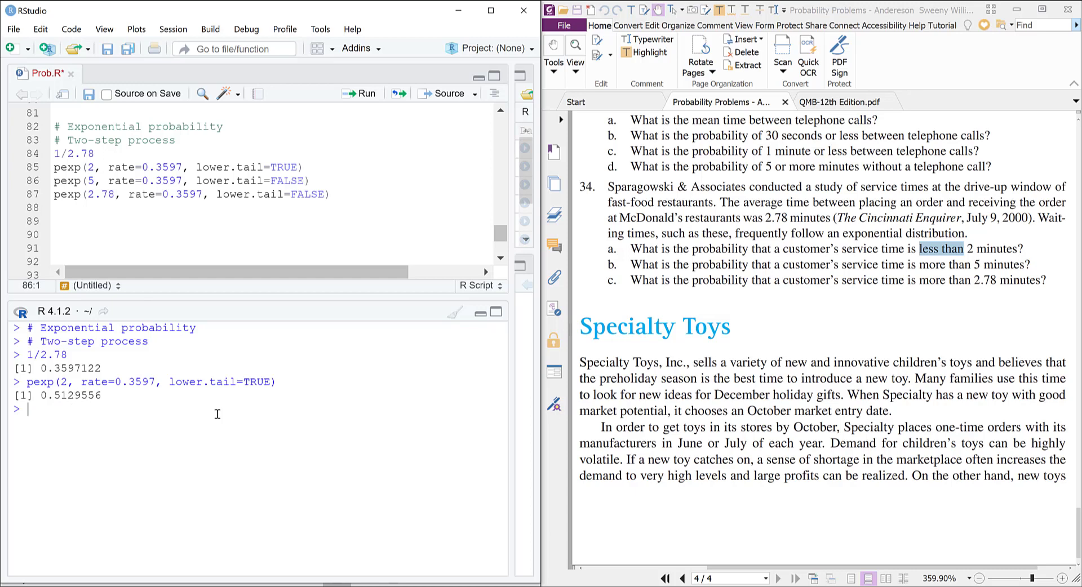
# - Compare the R result for question a with the answer in cell B6 of the Excel workbook, and return to RStudio
pyautogui.hotkey('alt', 'Tab')
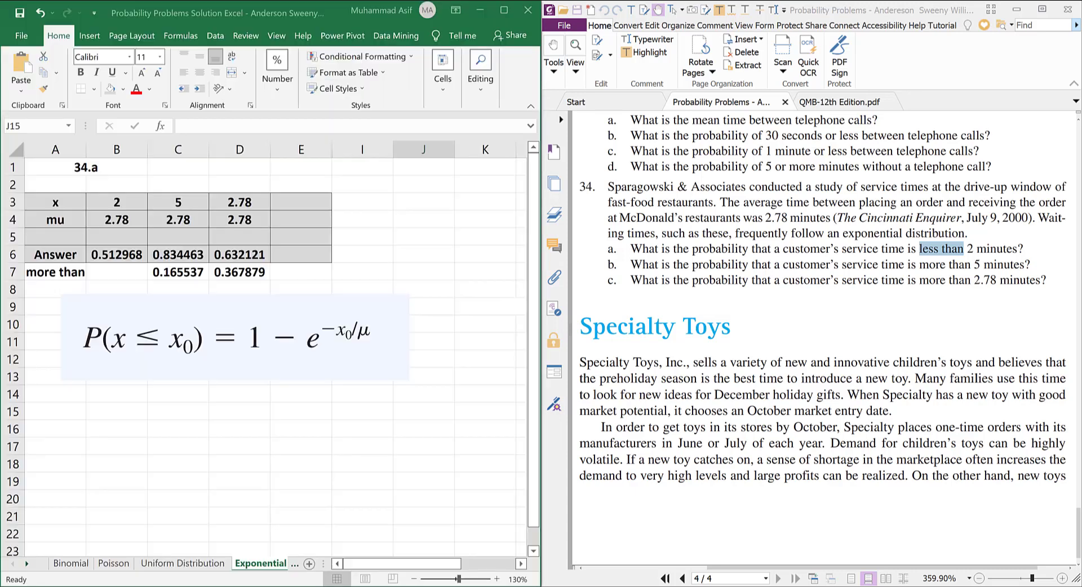
pyautogui.click(114, 257)
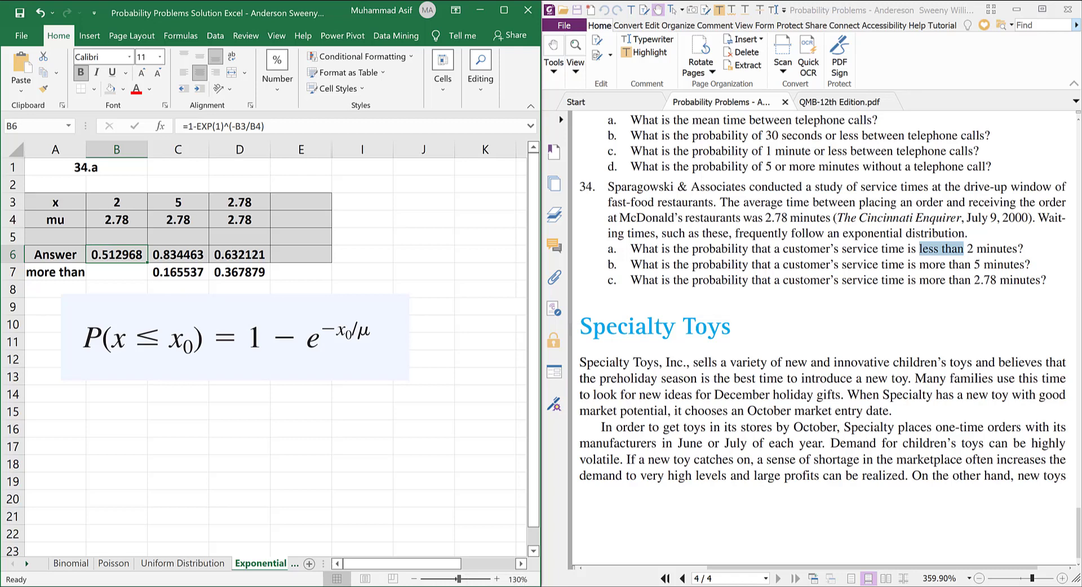
pyautogui.hotkey('alt', 'Tab')
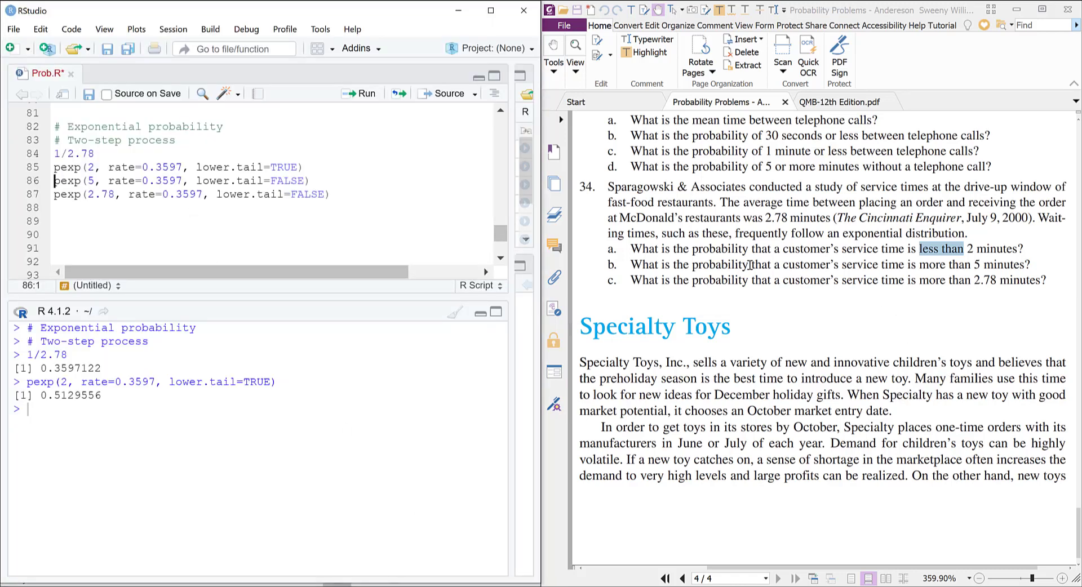
# - Highlight "more than" in question b of Problem 34 and run the pexp(5, rate=0.3597, lower.tail=FALSE) line
pyautogui.moveTo(747, 265); pyautogui.dragTo(1035, 265)
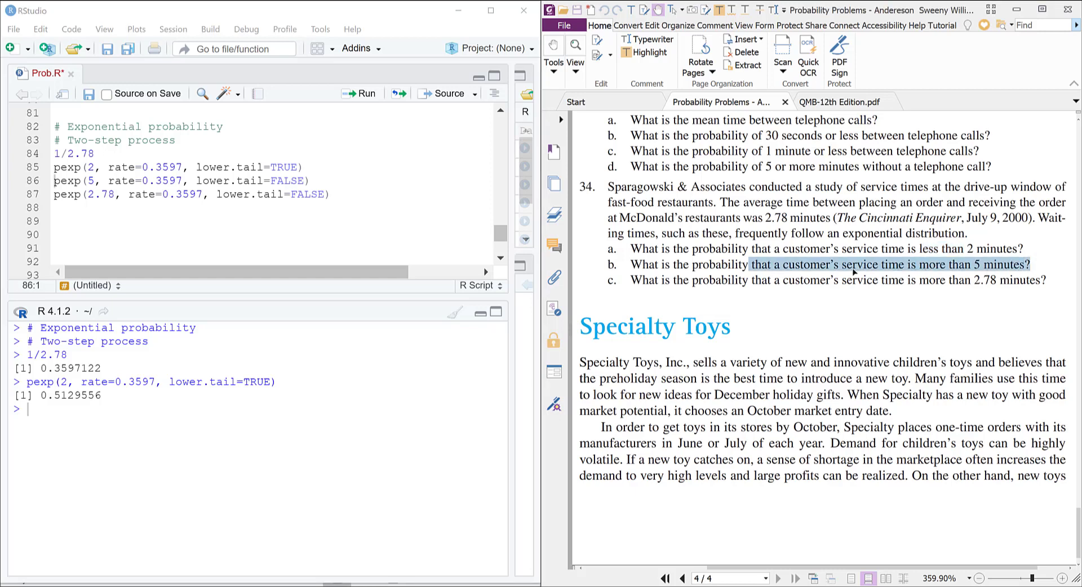
pyautogui.doubleClick(89, 181)
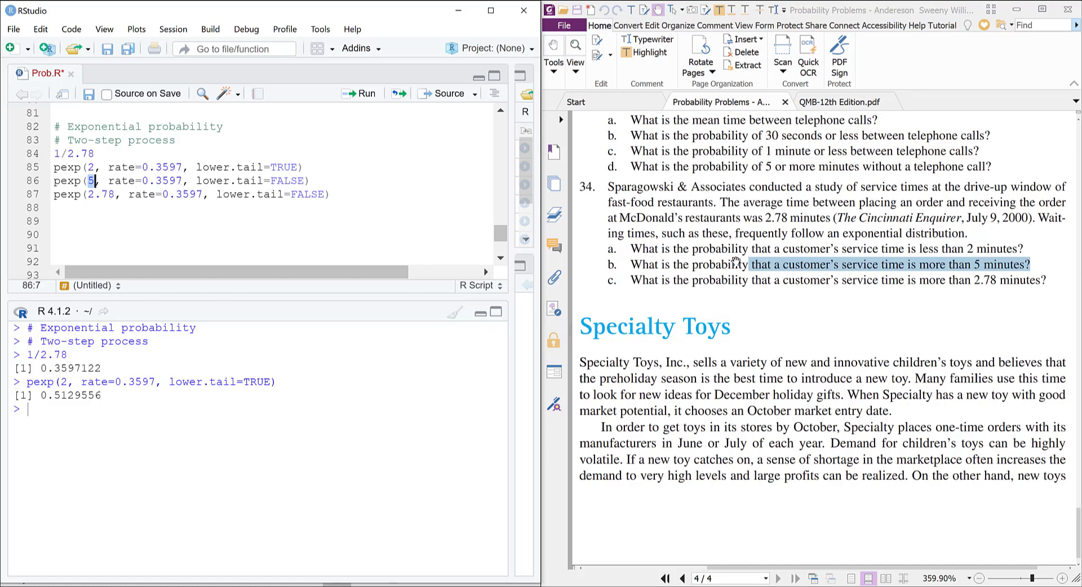
pyautogui.click(917, 271)
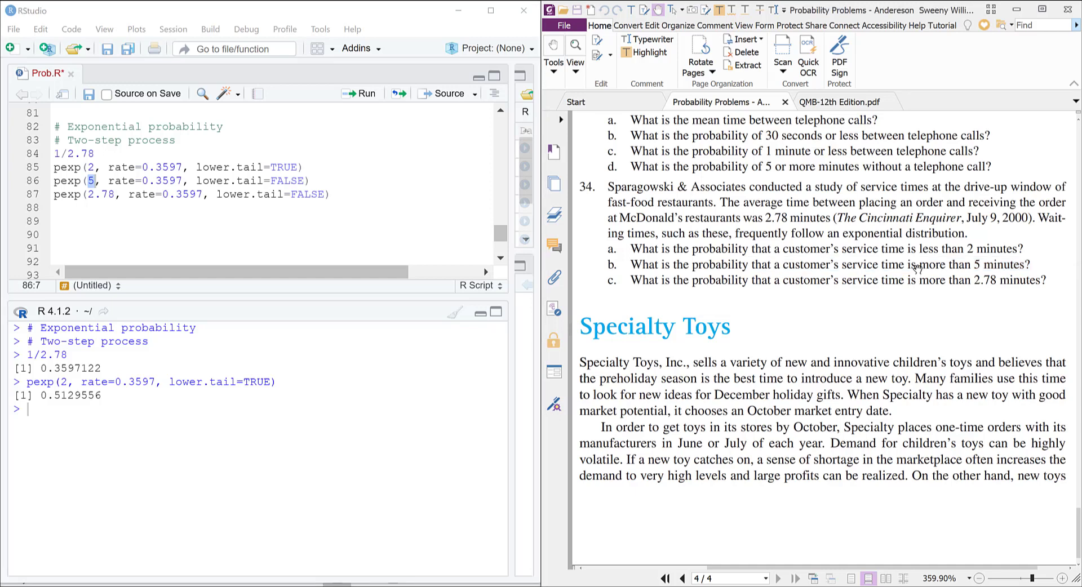
pyautogui.moveTo(920, 266); pyautogui.dragTo(971, 266)
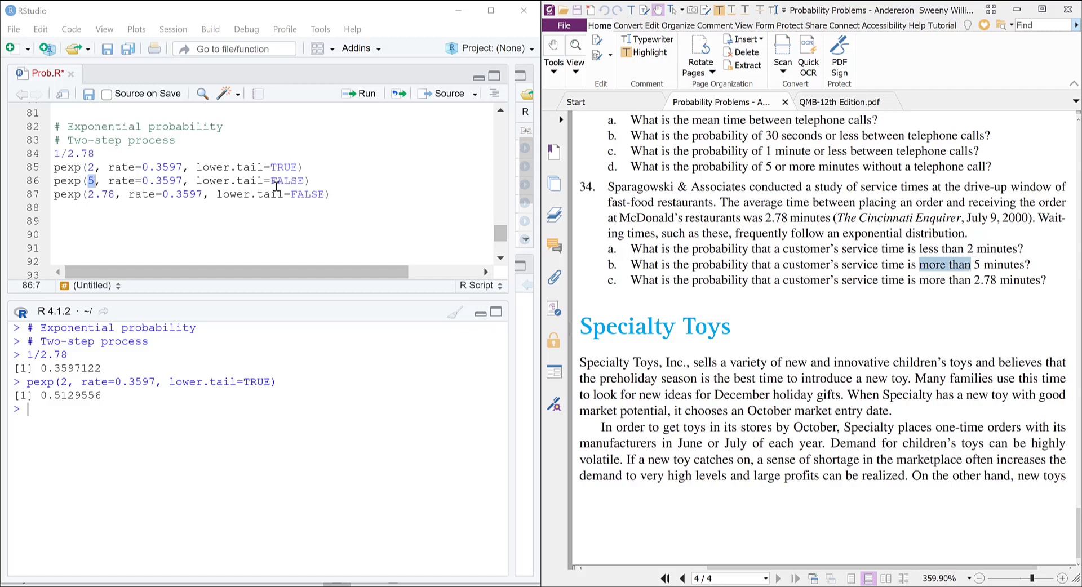
pyautogui.click(232, 182)
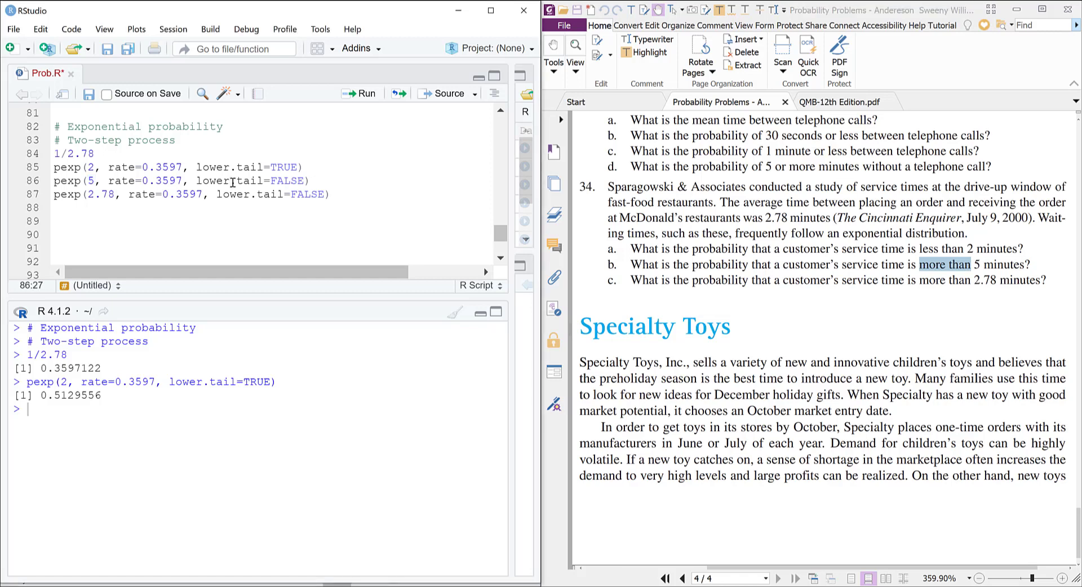
pyautogui.hotkey('ctrl', 'Return')
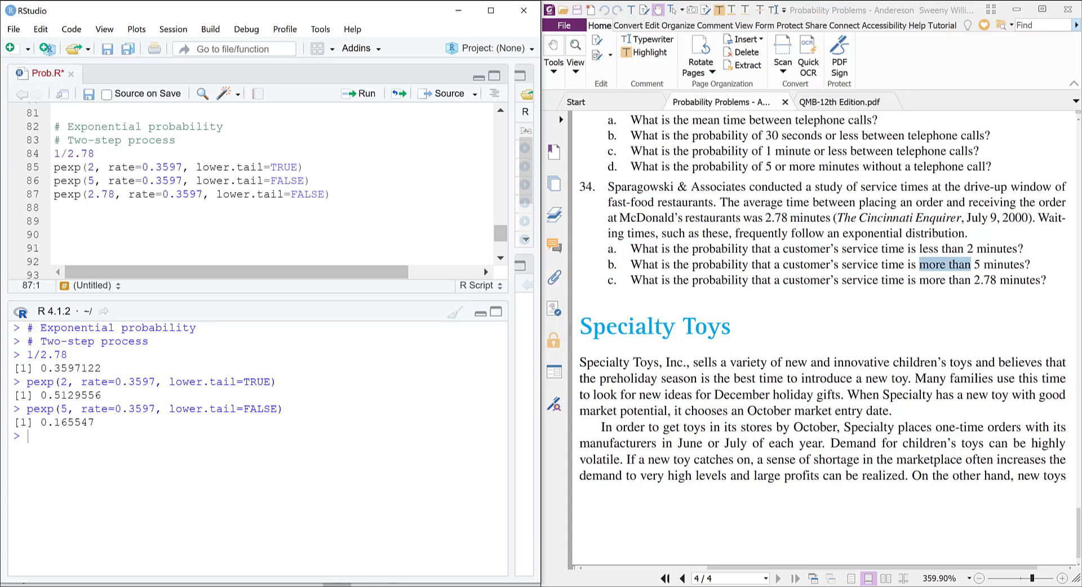
# - Check the R result for question b against the "more than" cell C7 in Excel, and return to RStudio
pyautogui.hotkey('alt', 'Tab')
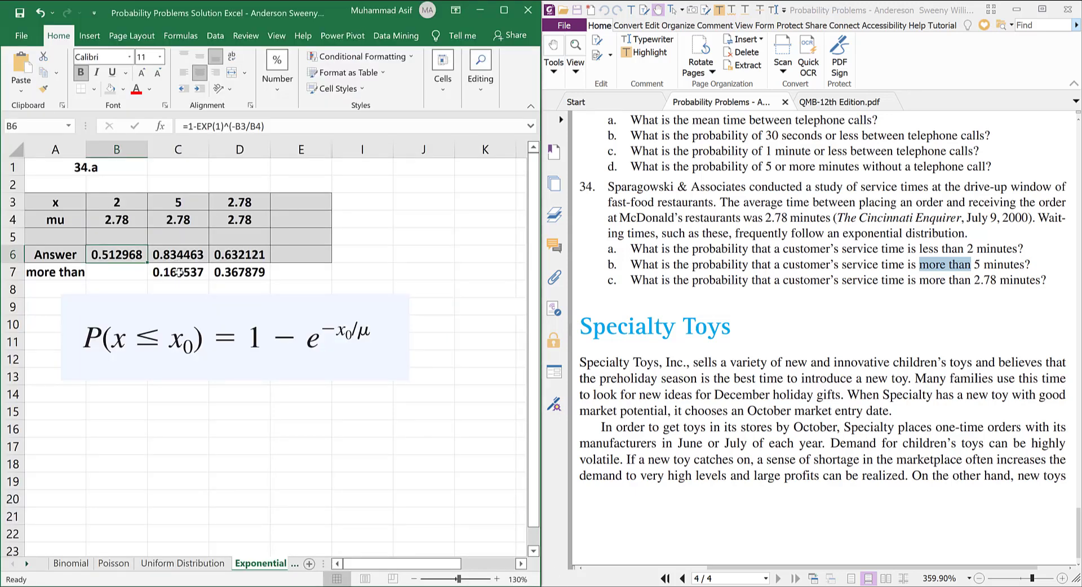
pyautogui.click(178, 272)
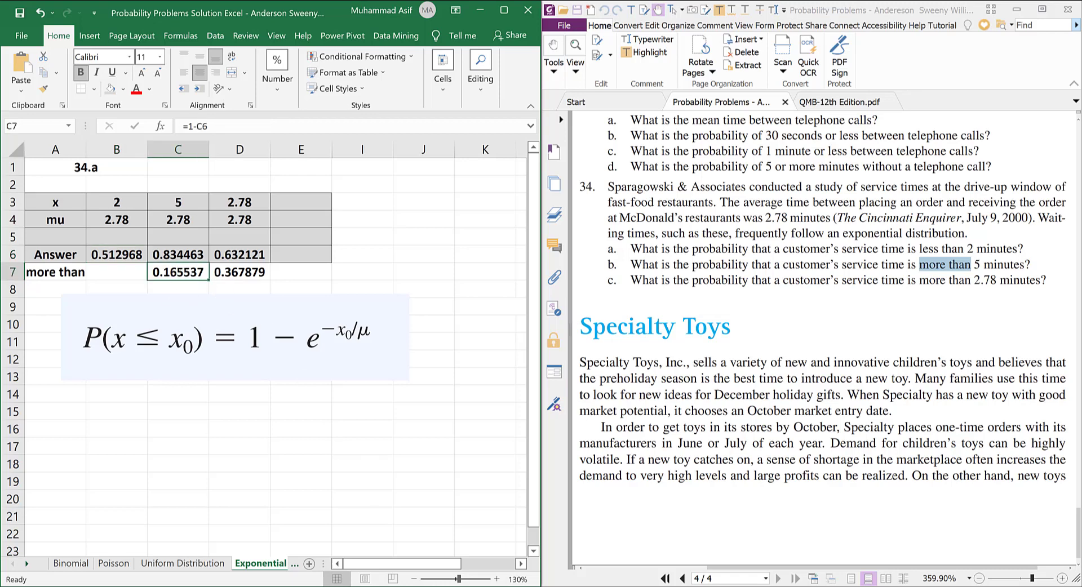
pyautogui.hotkey('alt', 'Tab')
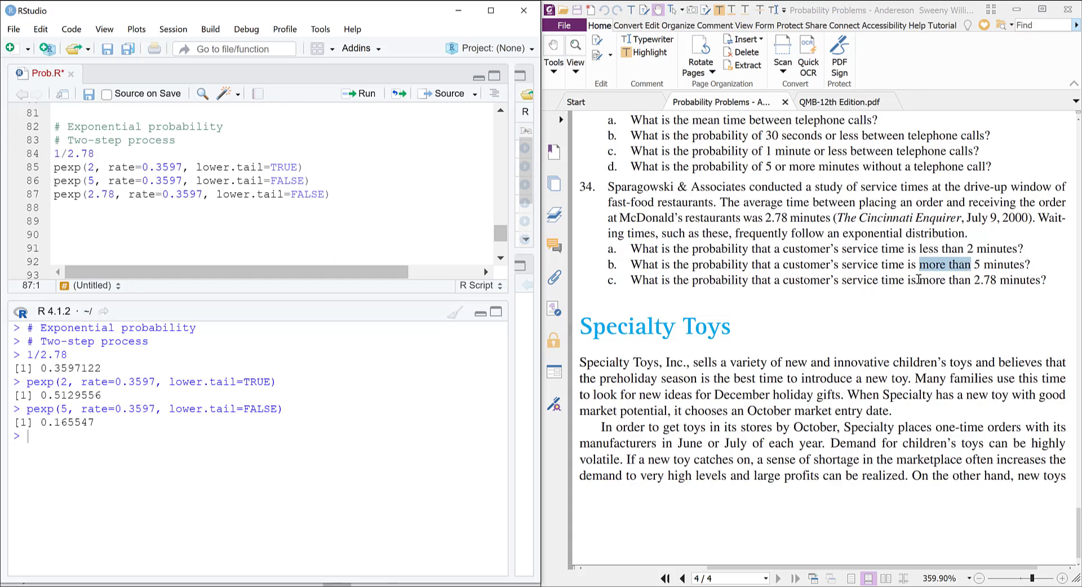
# - Highlight "more than" in question c of Problem 34 and run the pexp(2.78, rate=0.3597, lower.tail=FALSE) line
pyautogui.moveTo(929, 280); pyautogui.dragTo(1052, 281)
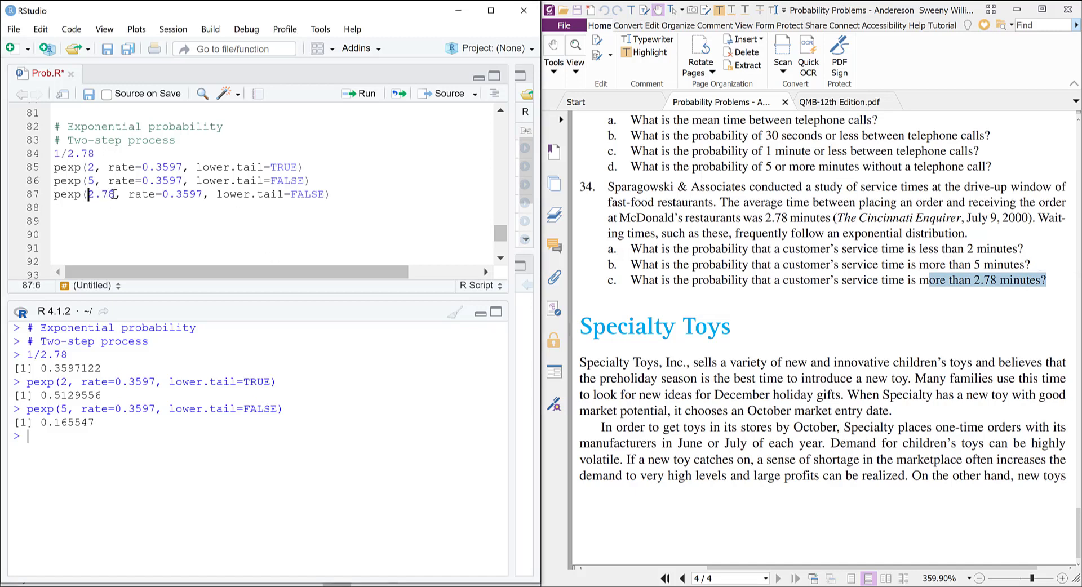
pyautogui.moveTo(87, 194); pyautogui.dragTo(115, 194)
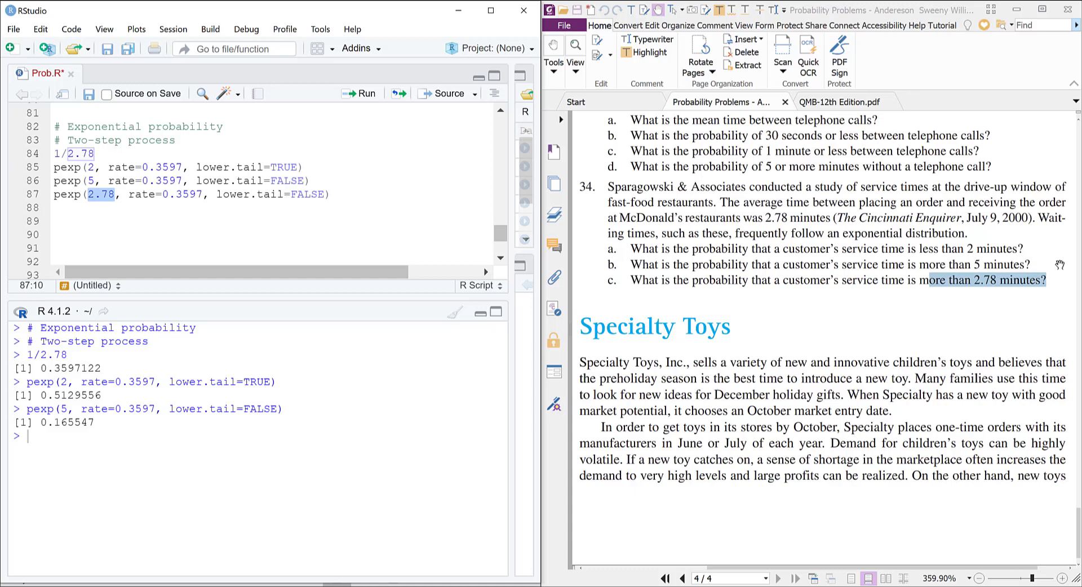
pyautogui.click(922, 281)
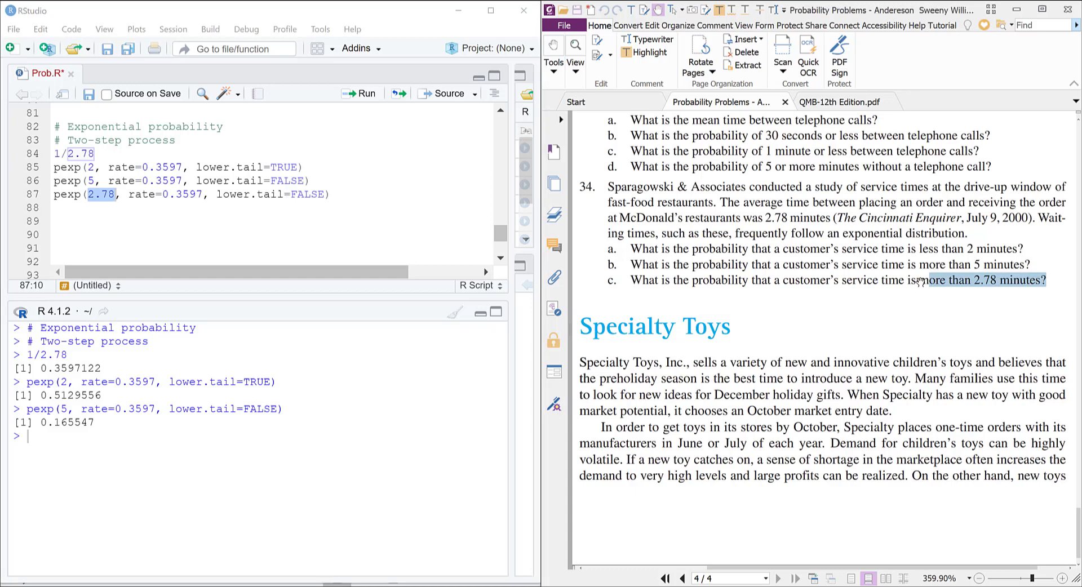
pyautogui.moveTo(966, 280); pyautogui.dragTo(970, 280)
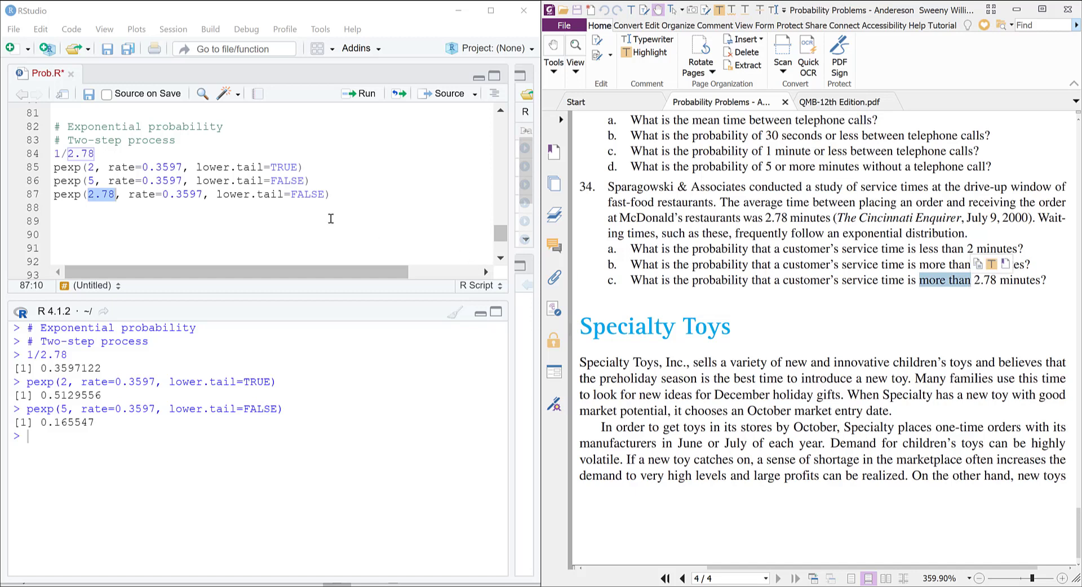
pyautogui.click(311, 195)
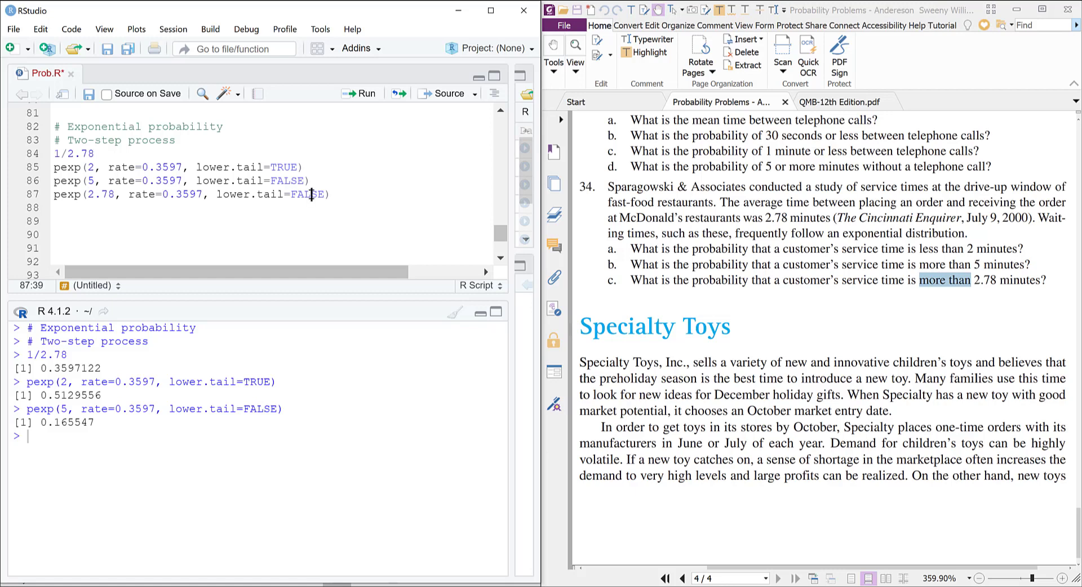
pyautogui.hotkey('ctrl', 'Return')
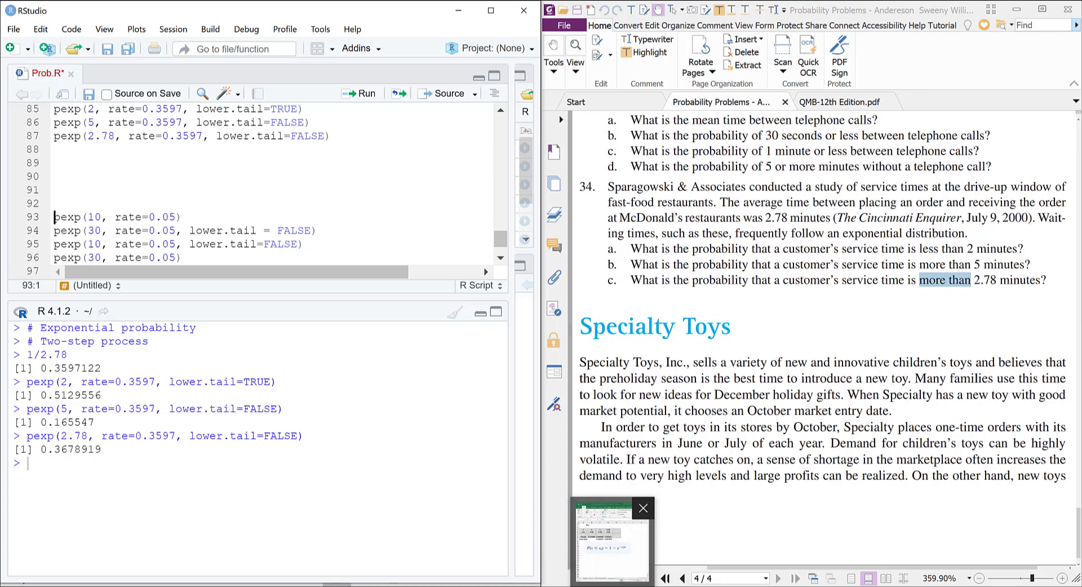
# - Check the R result for question c against the "more than" cell D7 in Excel, and return to the exponential lines in RStudio
pyautogui.hotkey('alt', 'Tab')
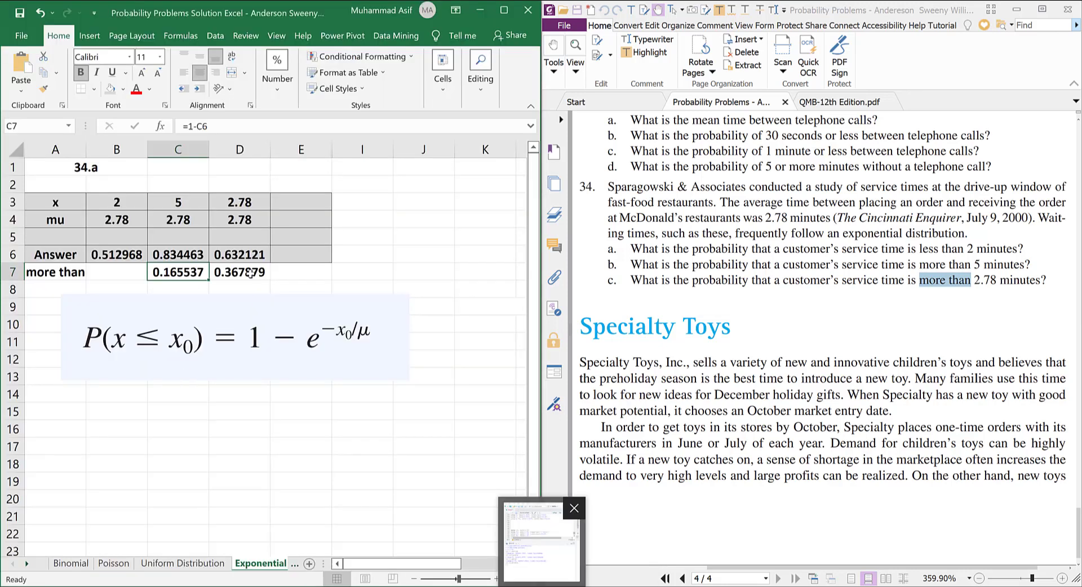
pyautogui.click(255, 273)
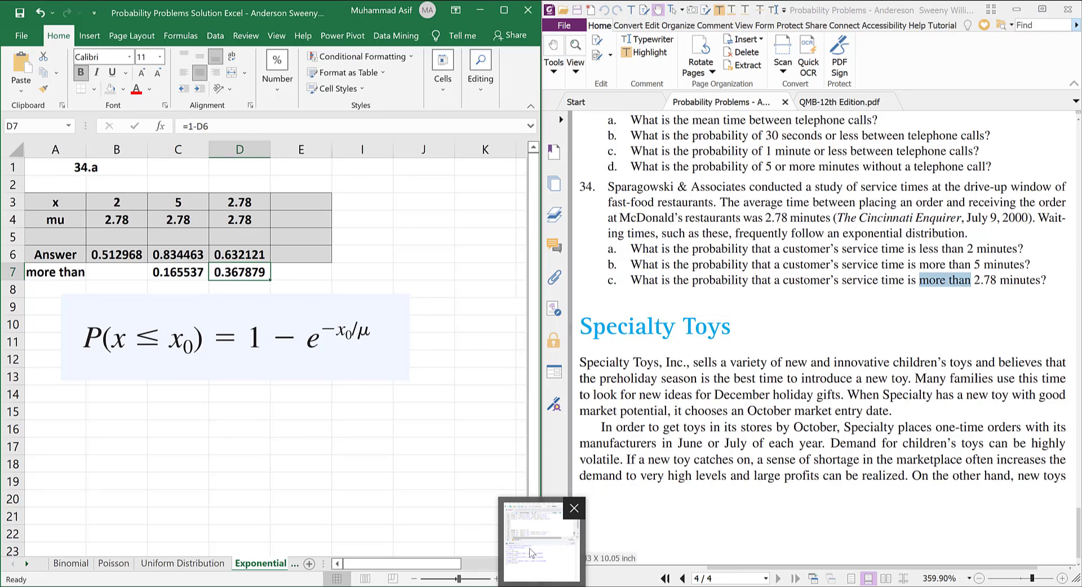
pyautogui.hotkey('alt', 'Tab')
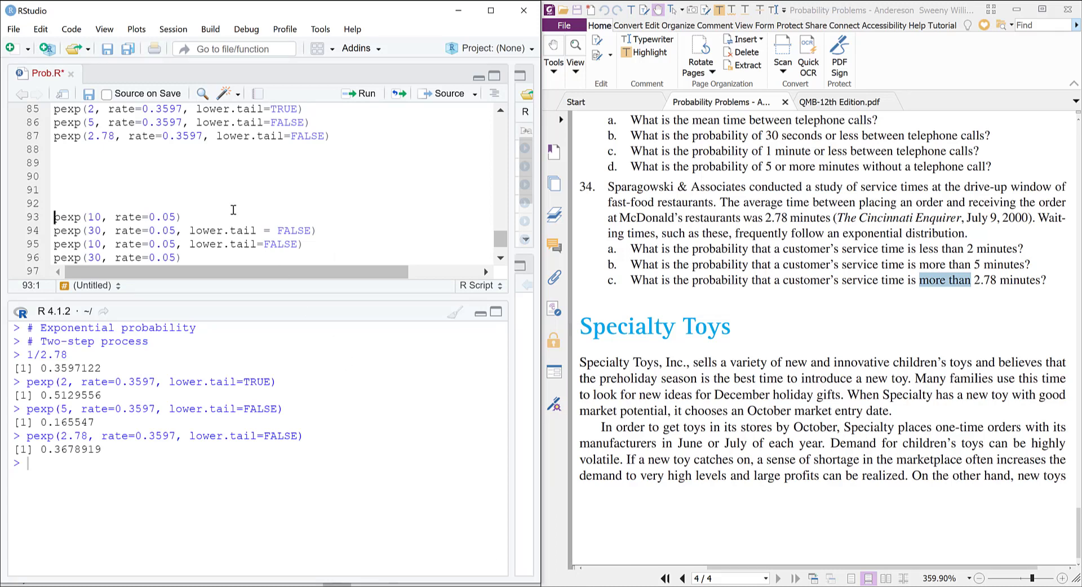
pyautogui.scroll(3, 234, 209)
pyautogui.scroll(-1, 233, 209)
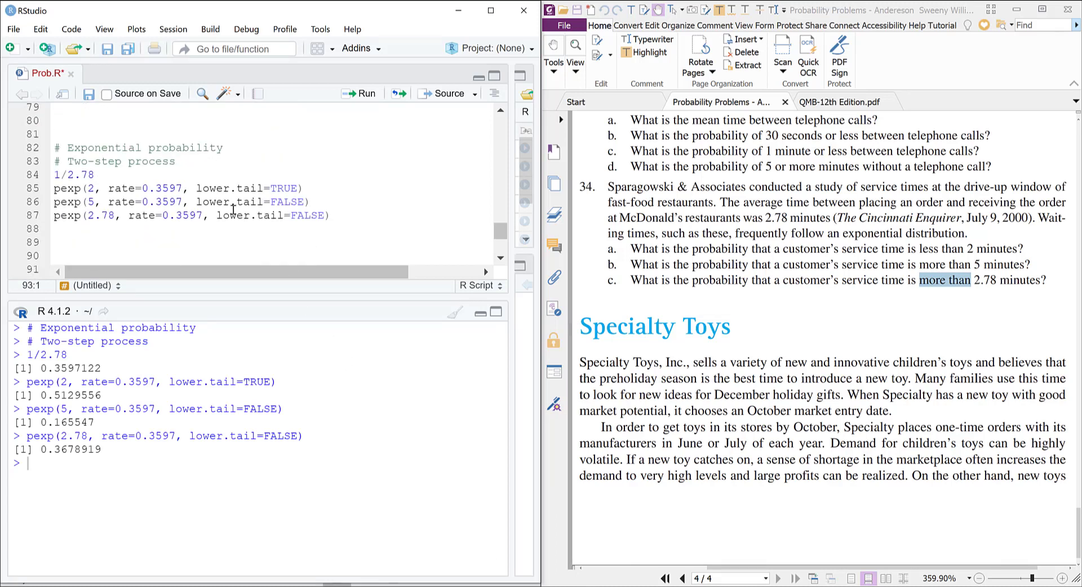